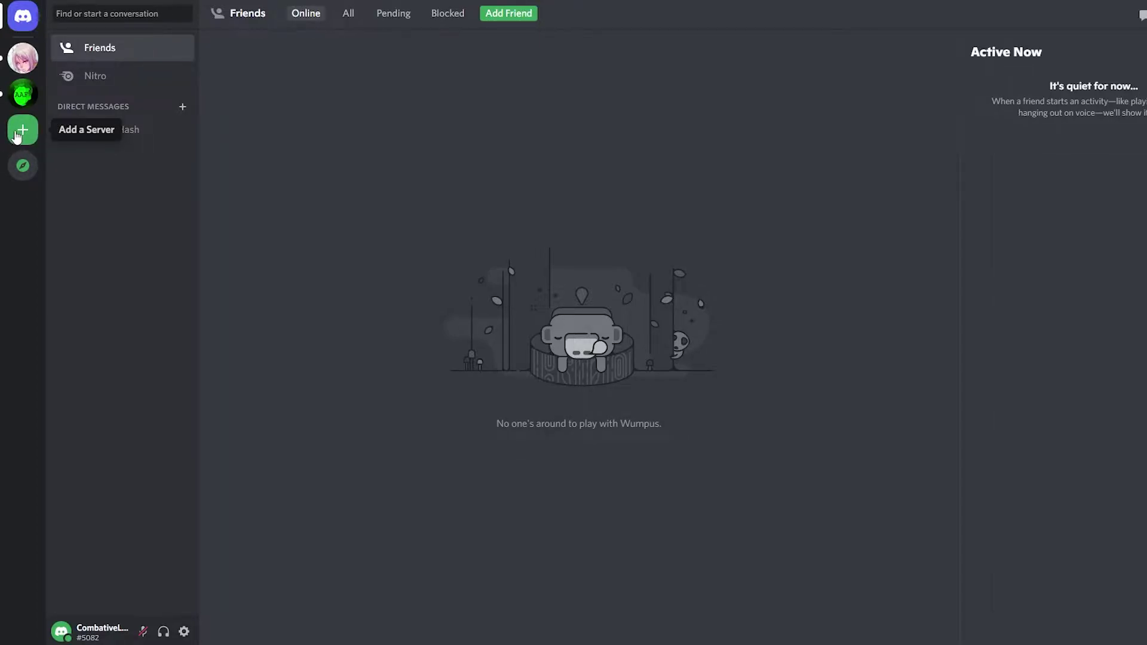
Start a new server built from scratch, skipping the audience question
click(30, 131)
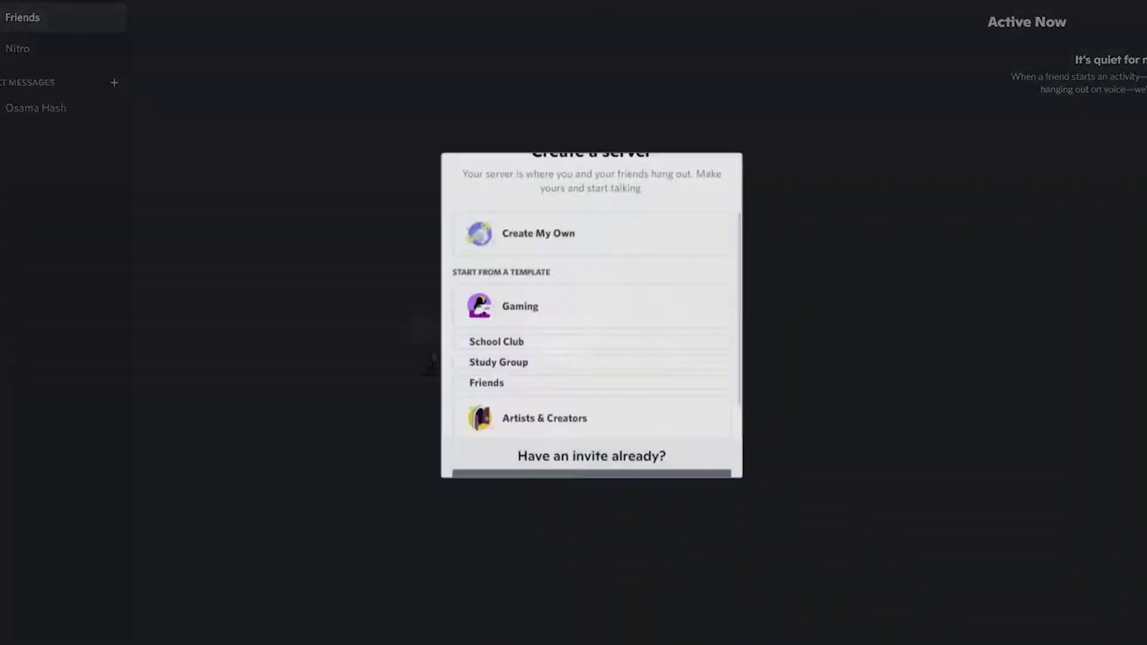
scroll(512, 269, down, 4)
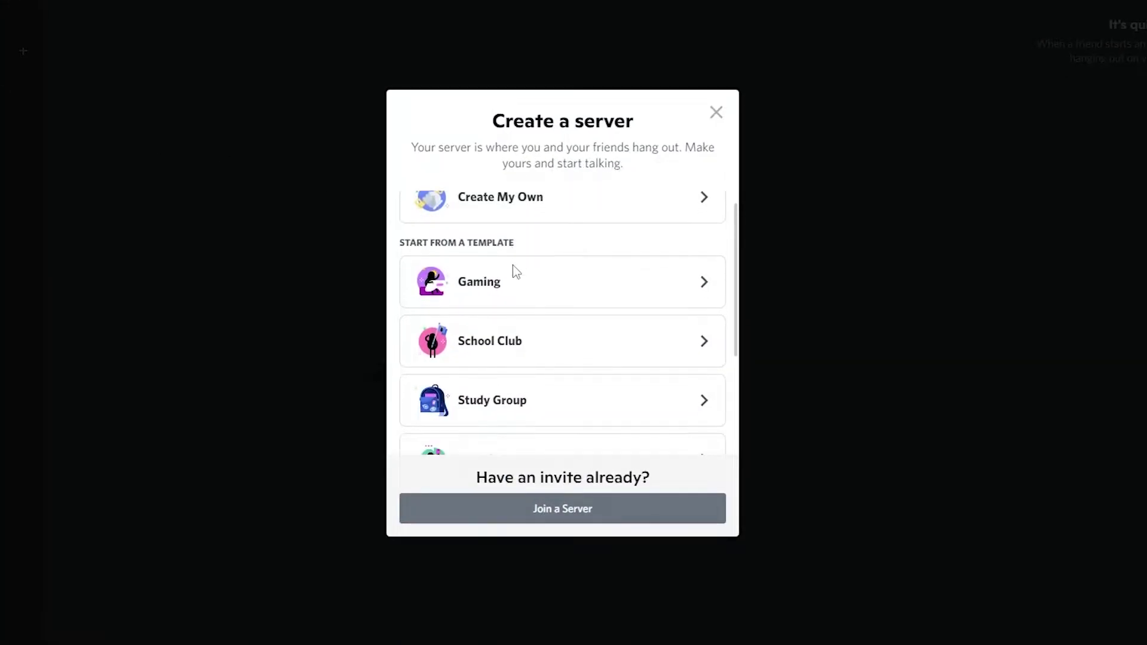
scroll(535, 352, up, 4)
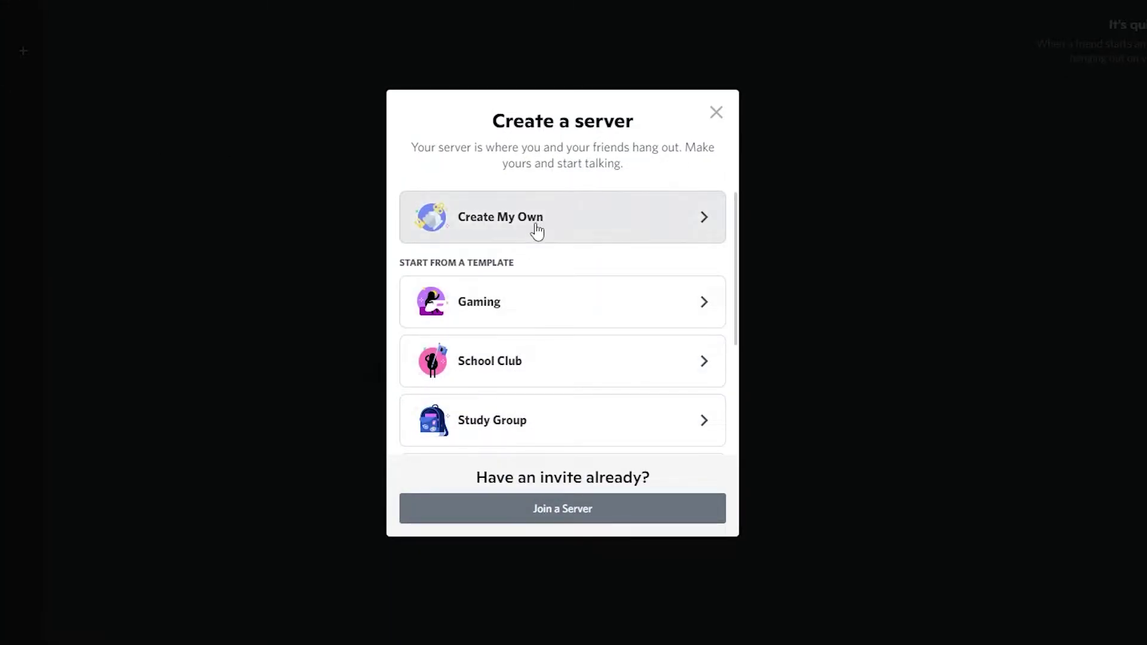
scroll(536, 236, down, 1)
scroll(538, 358, down, 2)
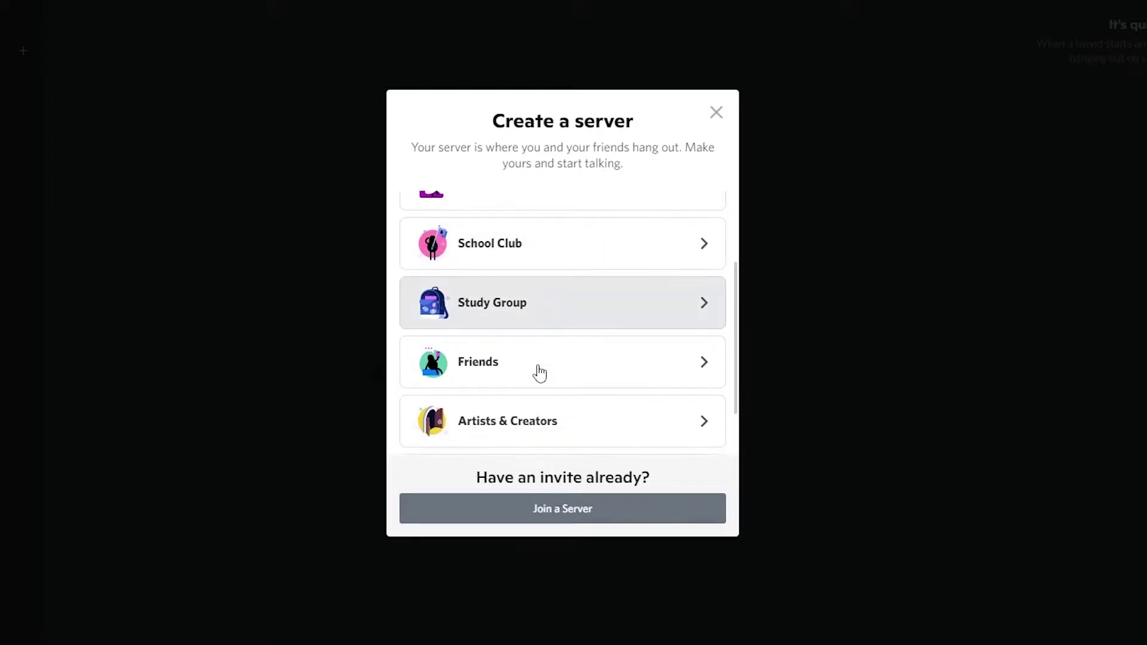
scroll(574, 436, up, 3)
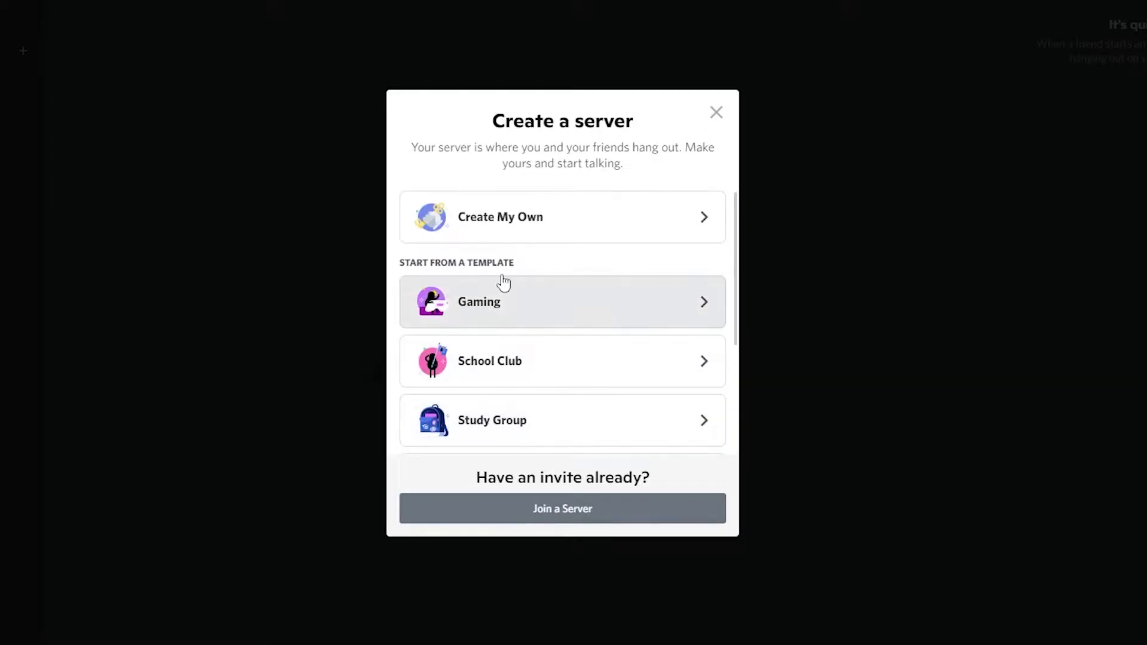
click(561, 226)
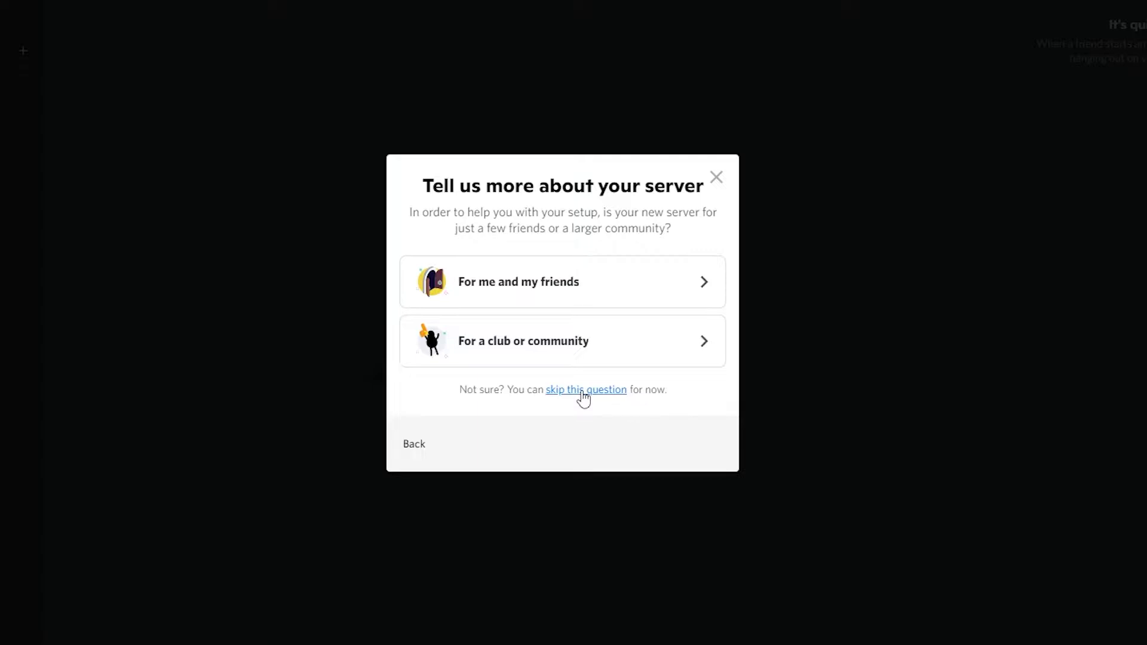
click(583, 391)
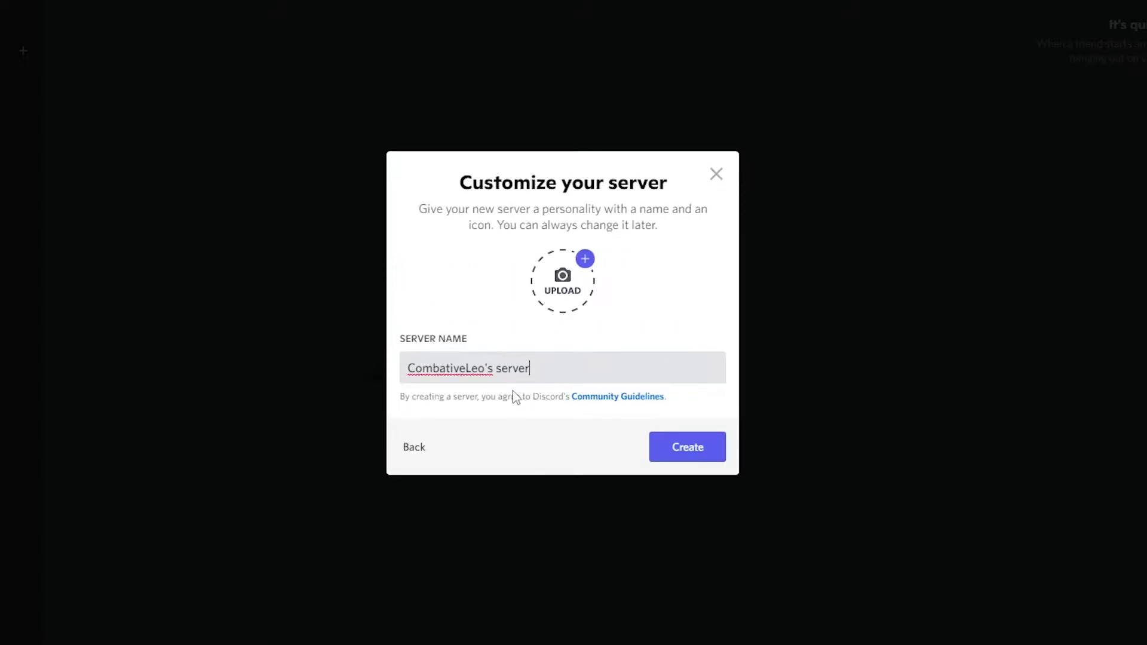
Name the server 'Project NFTs server' and upload an icon image
drag(494, 368, 301, 345)
text(Project NFTs)
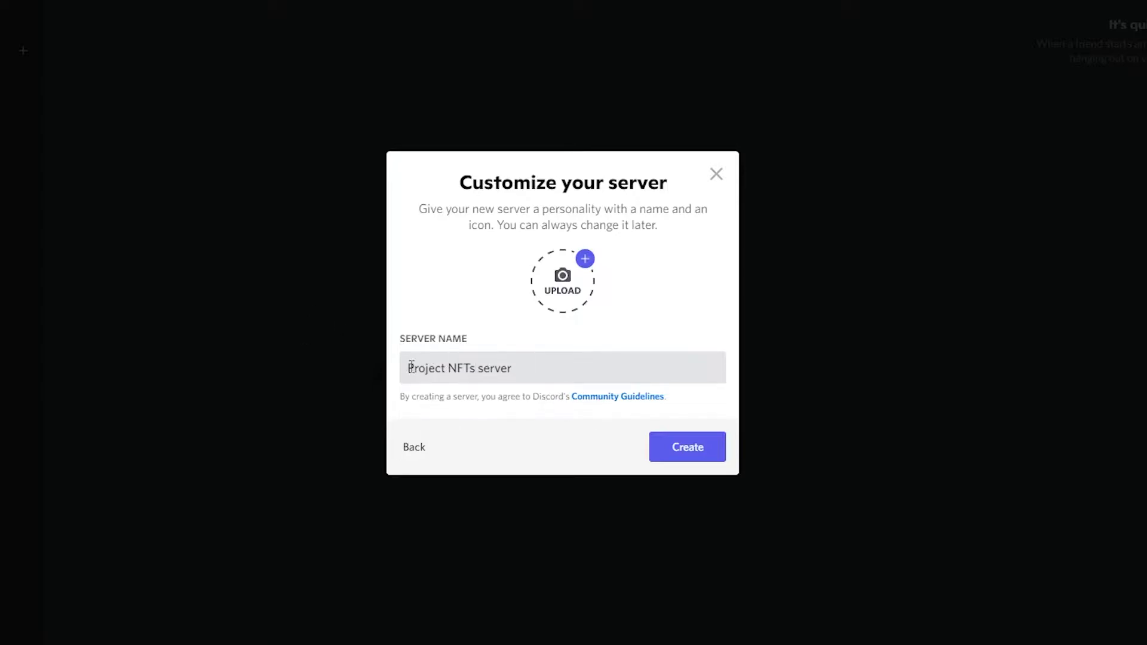
drag(412, 365, 487, 366)
click(581, 303)
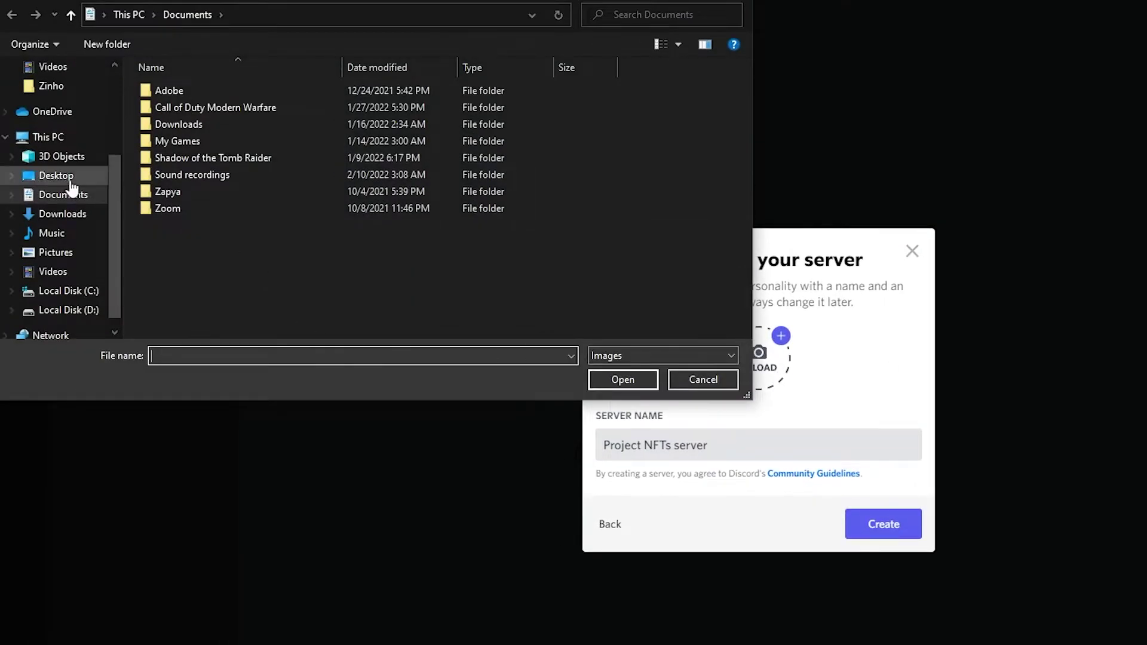
scroll(71, 185, up, 3)
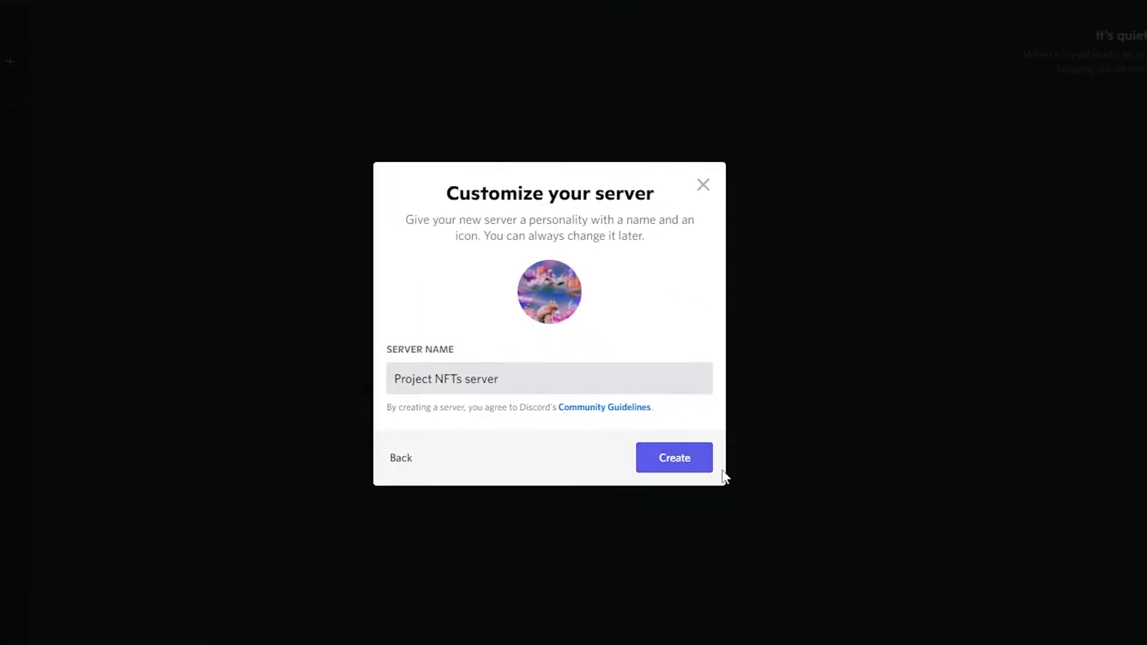
Create the server and dismiss the boost goal and server invites tips
click(748, 493)
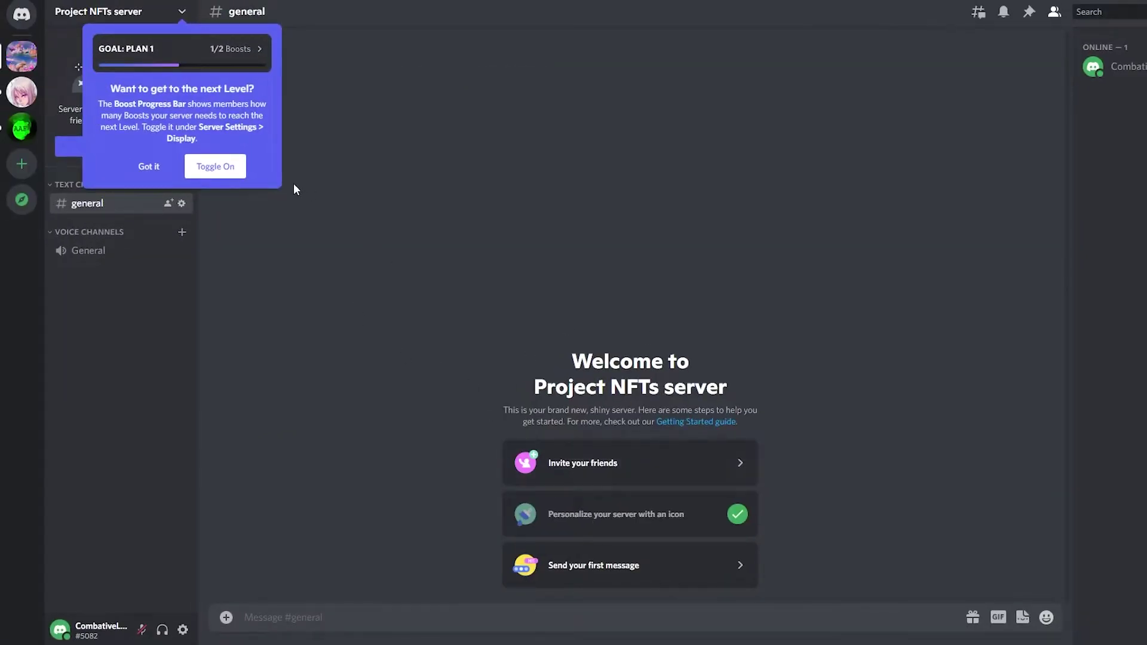
click(149, 166)
click(148, 180)
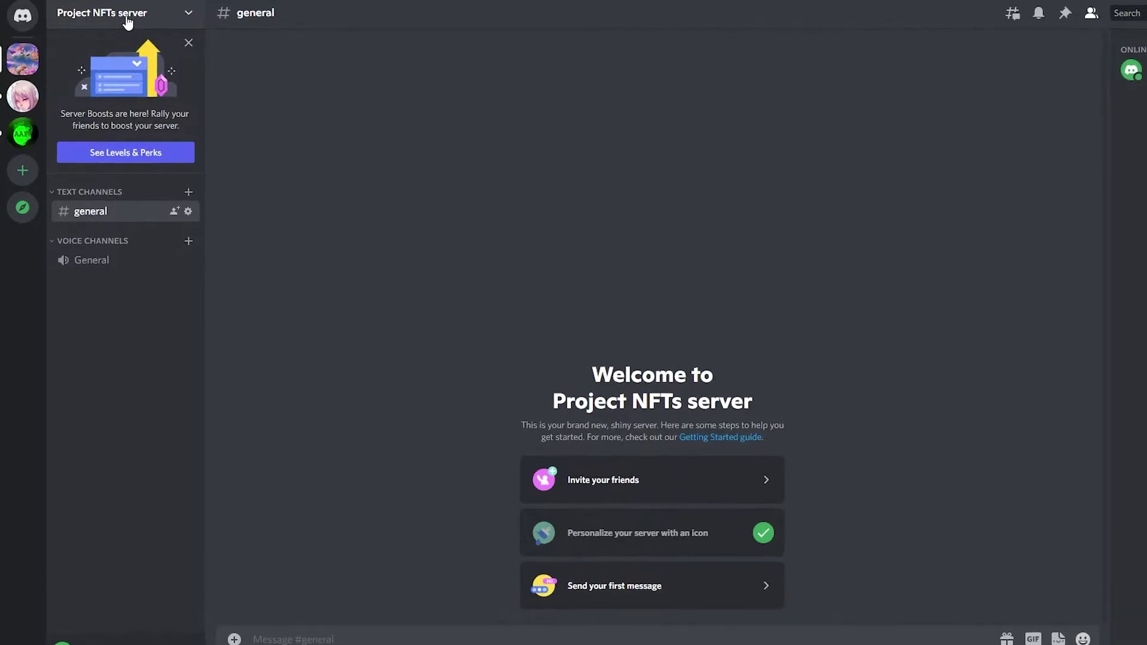
Open Server Settings from the server name menu
click(128, 21)
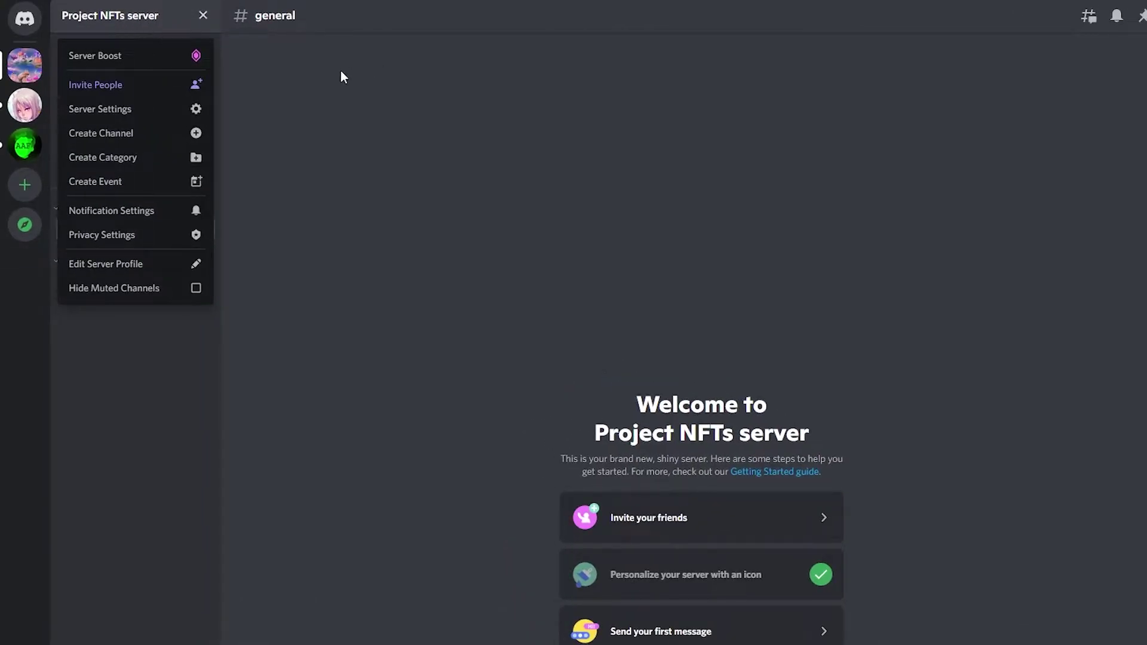
click(342, 77)
click(142, 19)
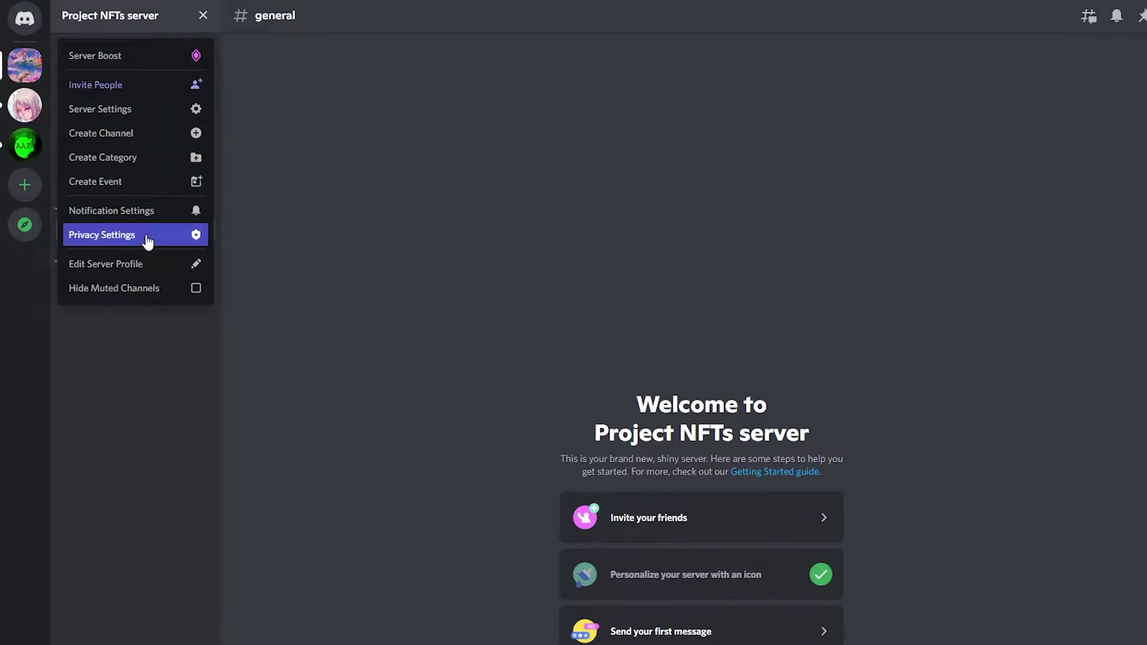
click(123, 117)
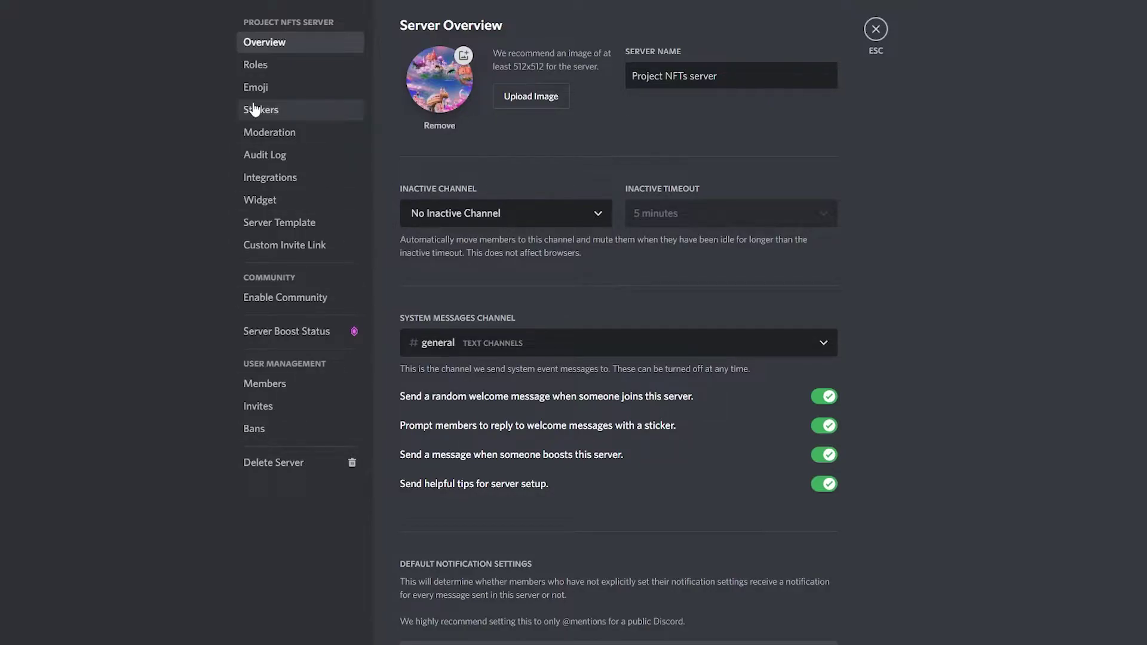
click(268, 70)
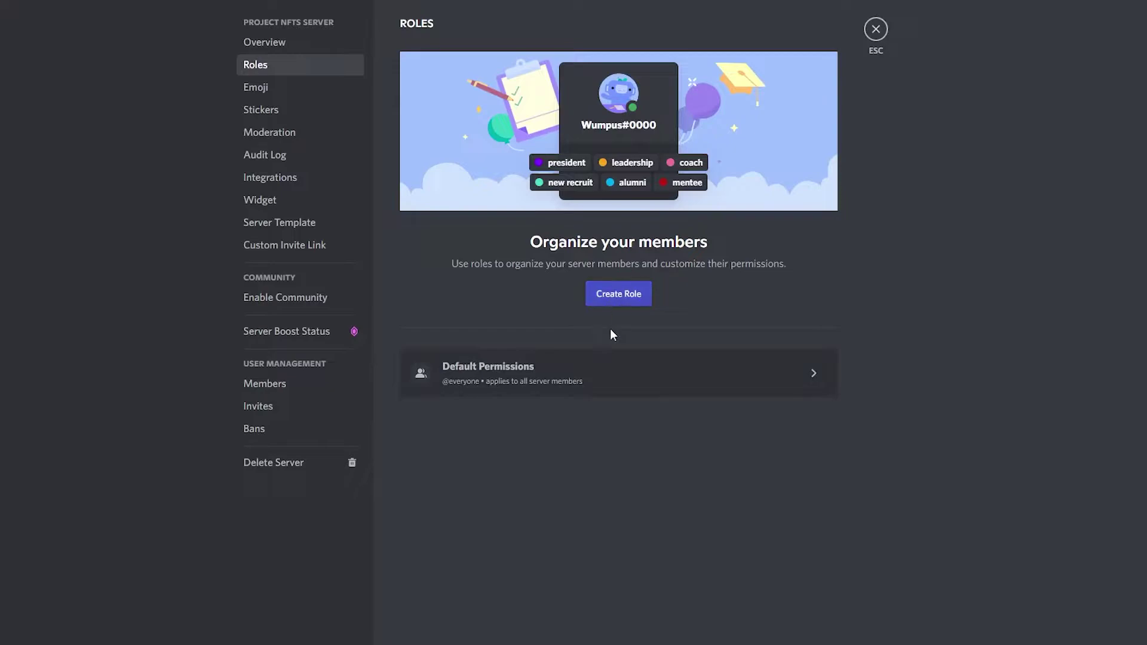
click(592, 390)
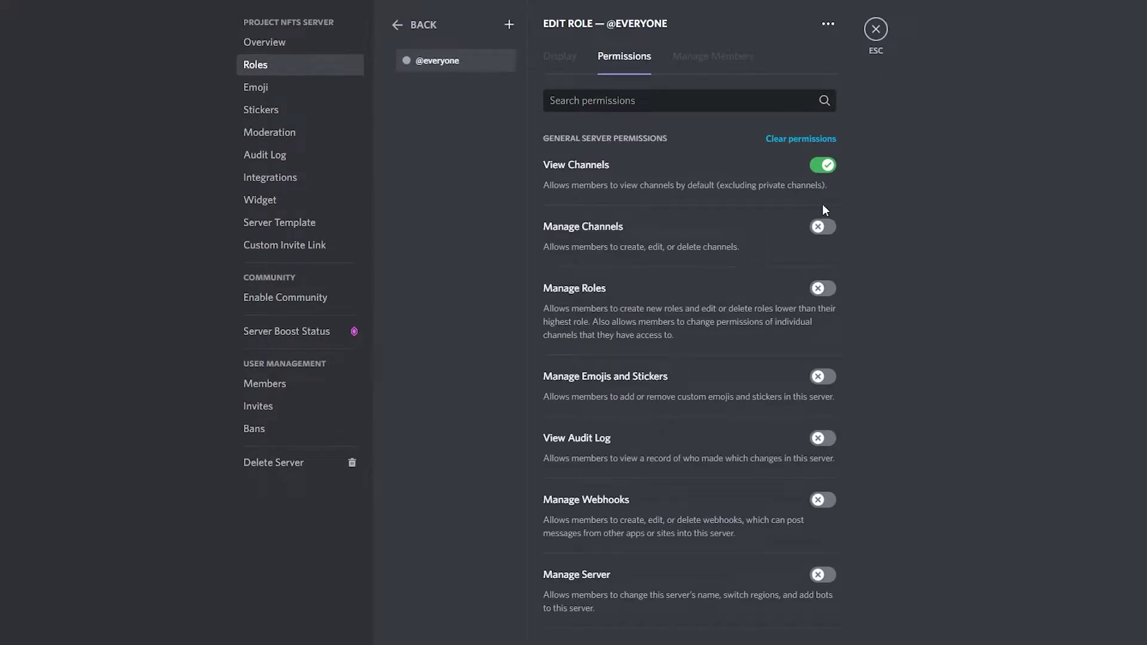
scroll(850, 331, down, 5)
click(823, 416)
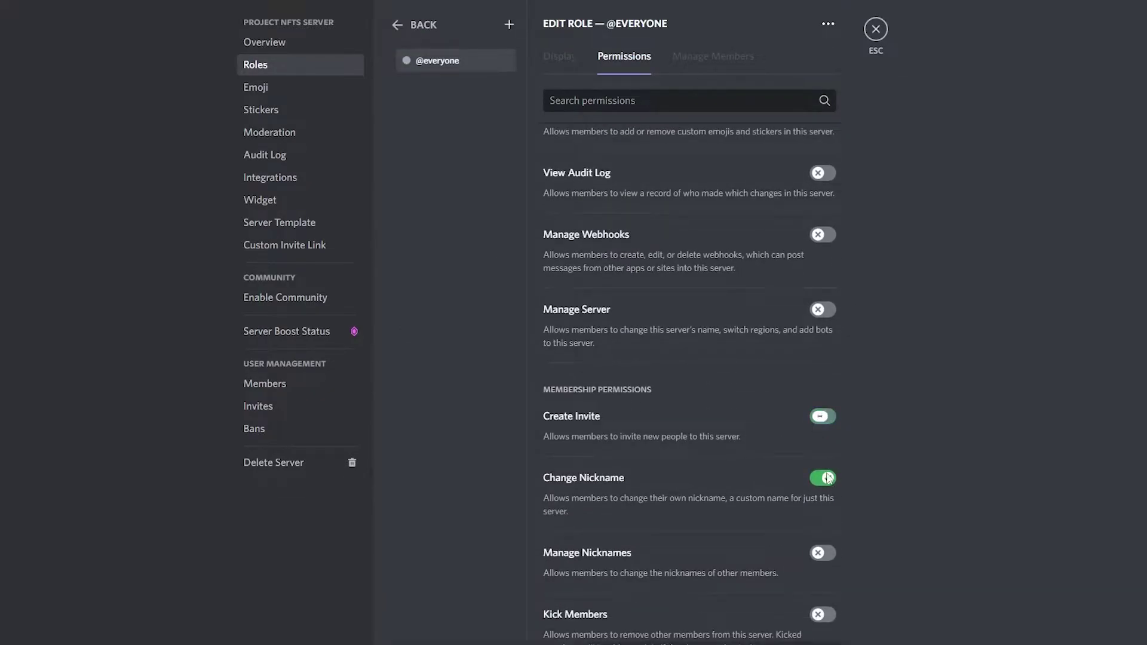
click(823, 478)
scroll(835, 531, down, 10)
click(822, 275)
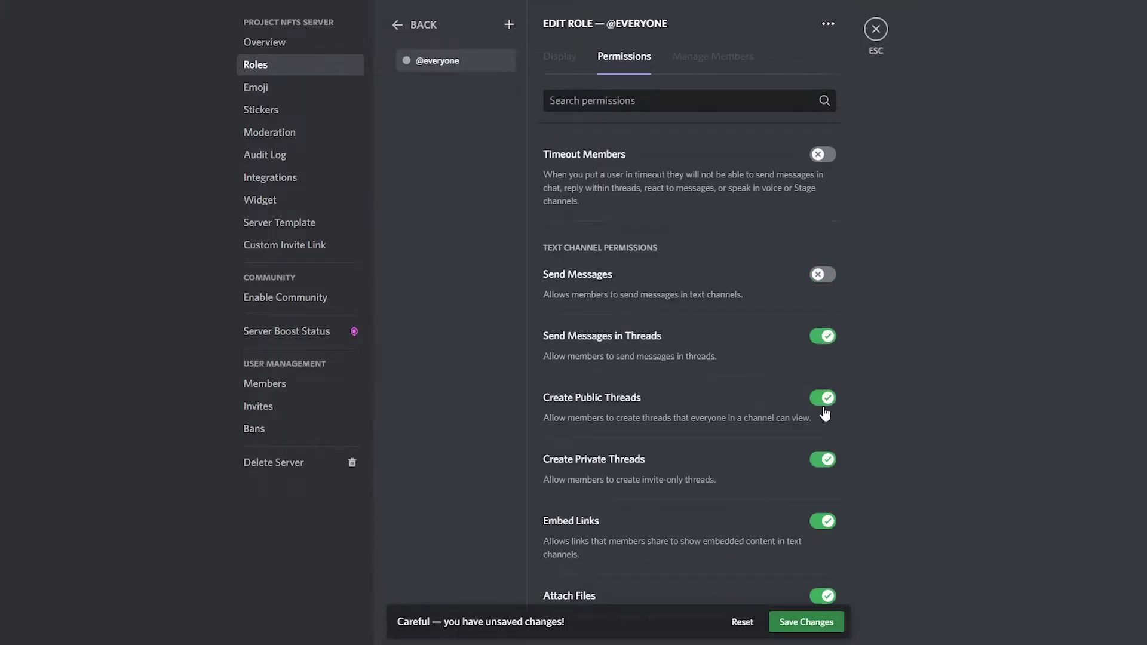
click(824, 398)
click(822, 336)
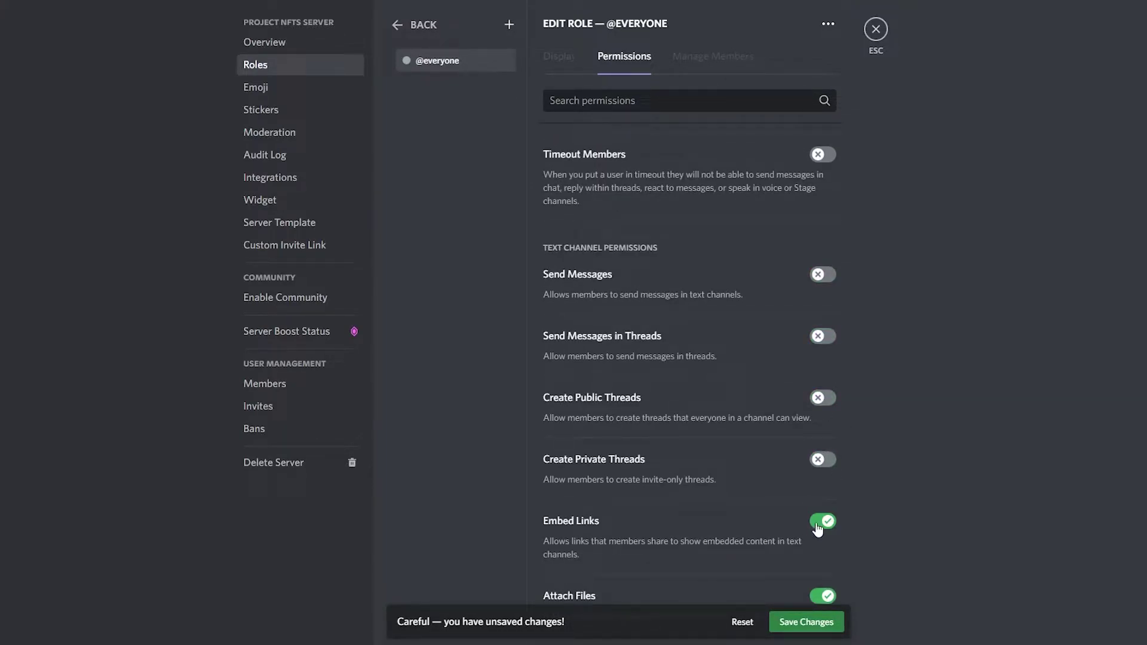
click(822, 521)
scroll(831, 522, down, 3)
Also disable attaching files, adding reactions, external stickers and emoji, and reading message history
click(823, 397)
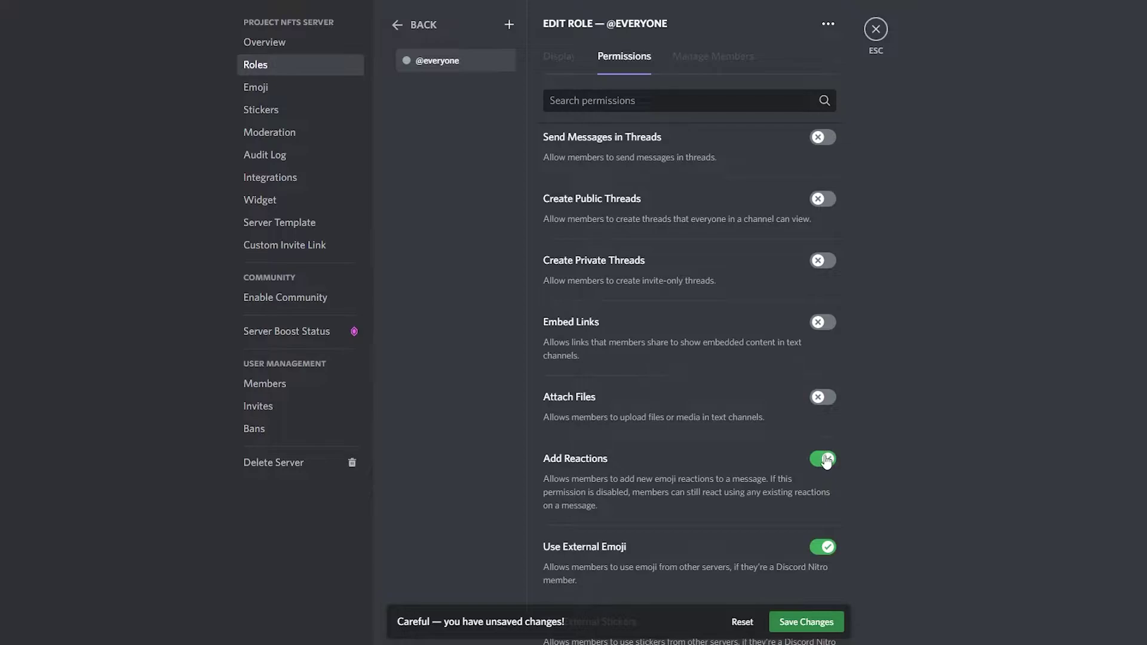
click(824, 458)
scroll(837, 463, down, 2)
click(823, 489)
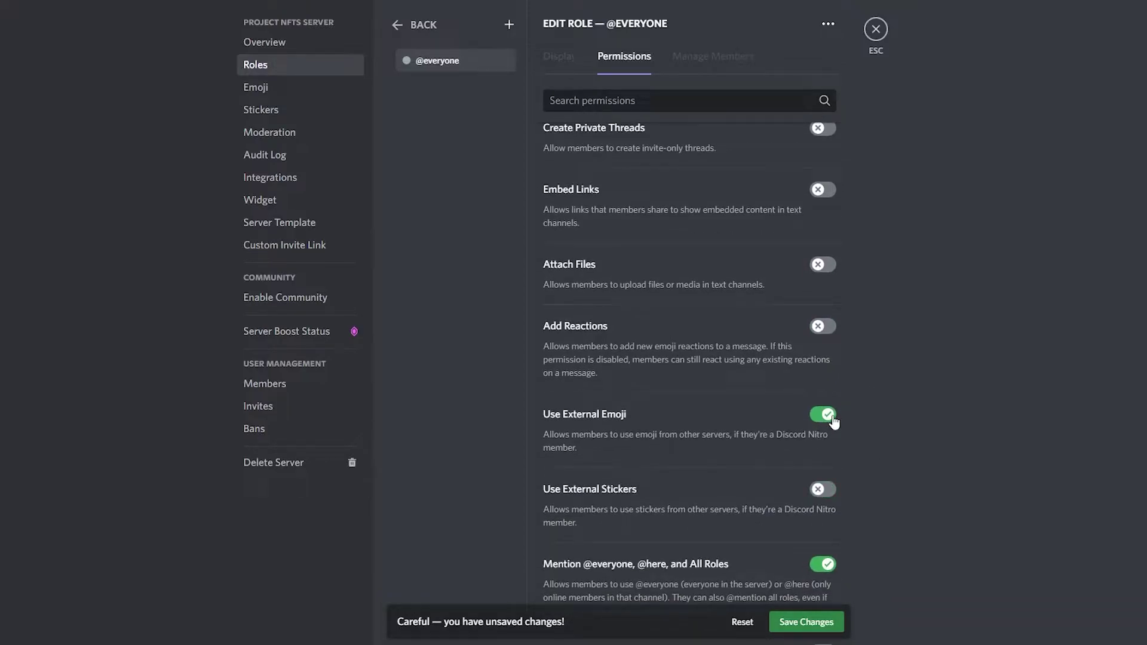
click(825, 417)
scroll(848, 430, down, 4)
scroll(824, 502, down, 1)
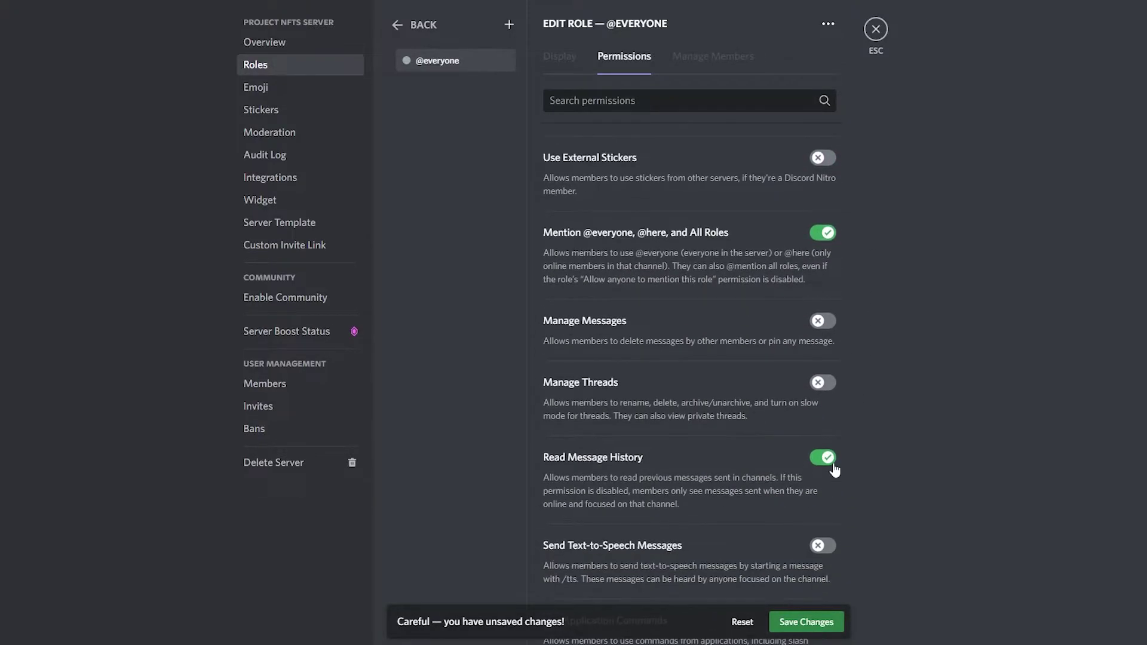
click(823, 457)
scroll(835, 375, down, 4)
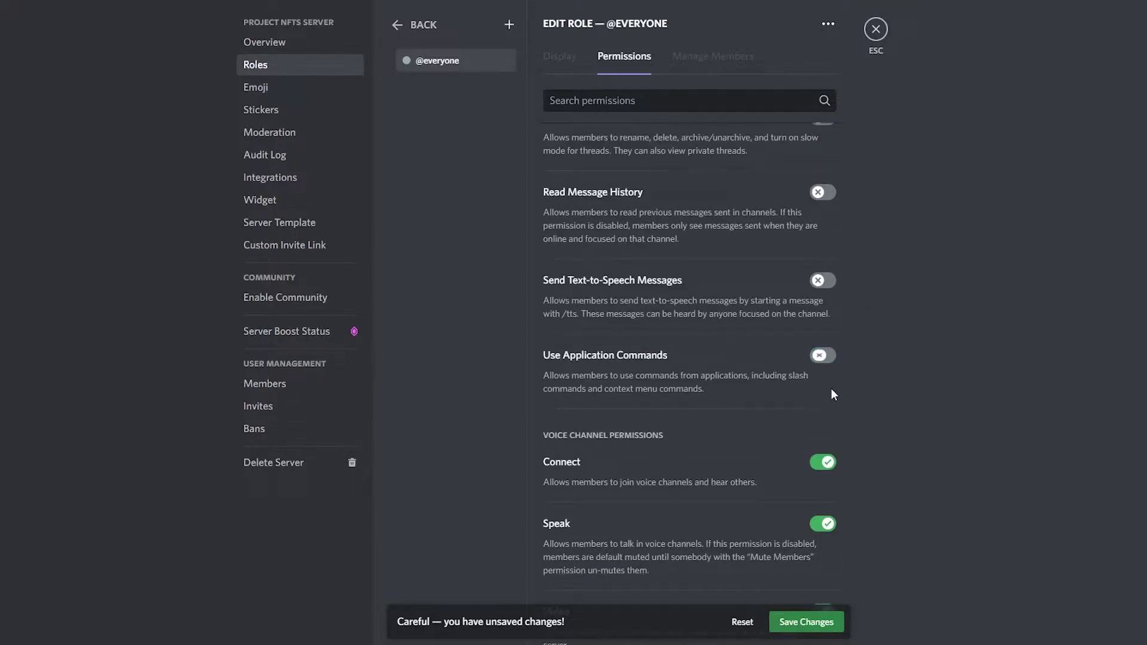
click(827, 463)
click(827, 523)
scroll(830, 521, down, 10)
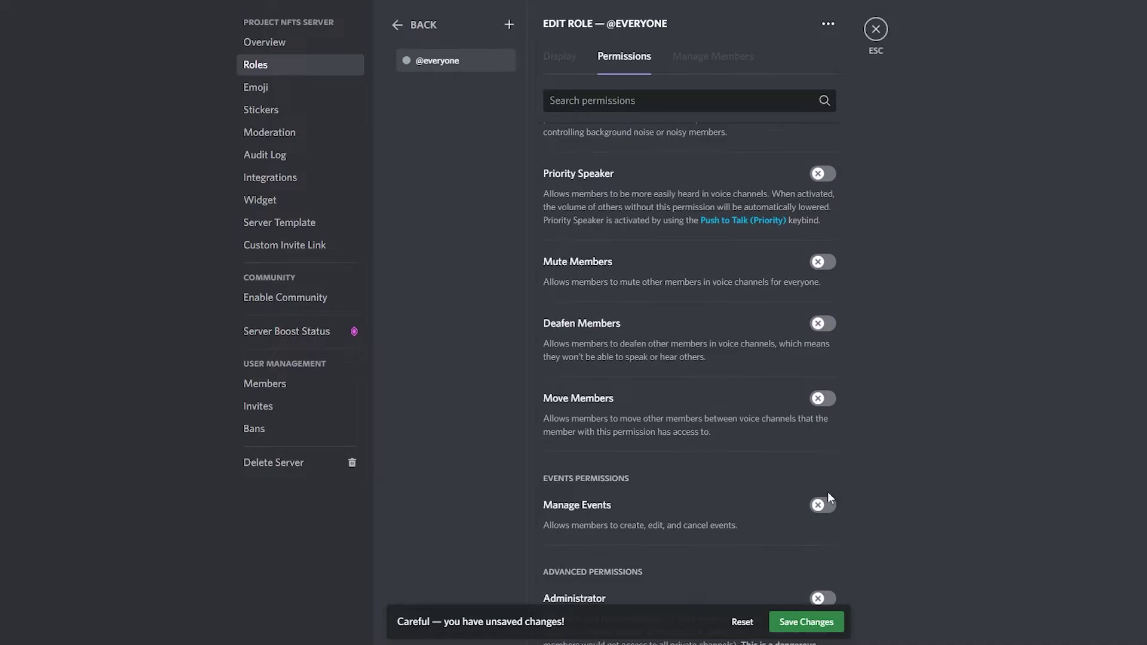
click(803, 624)
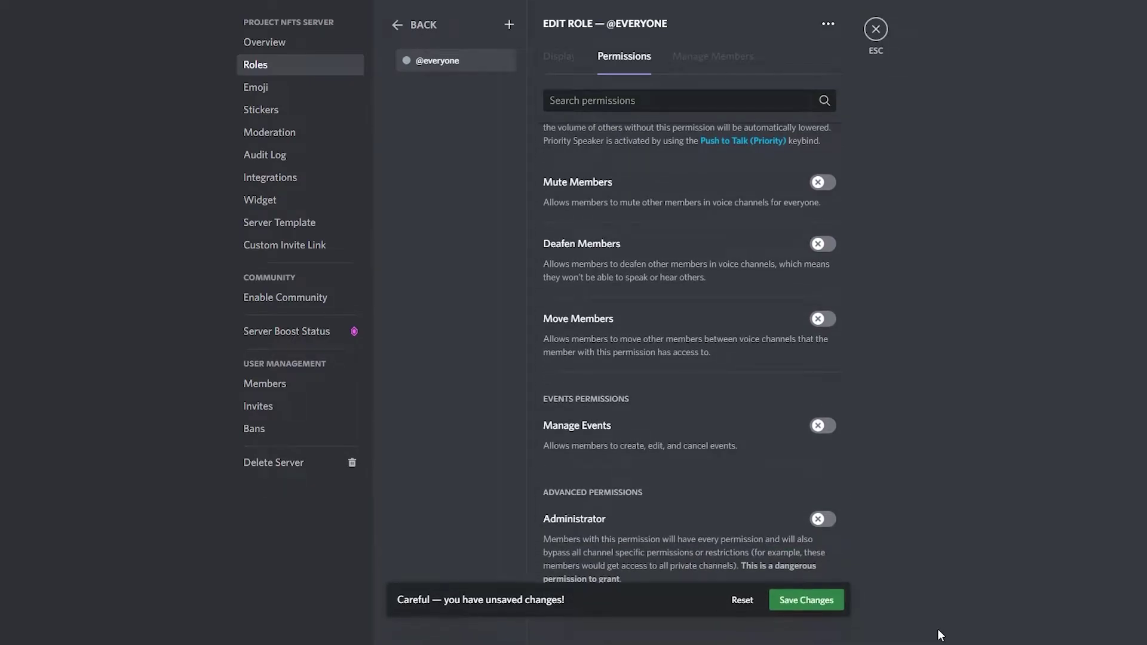
scroll(699, 335, up, 8)
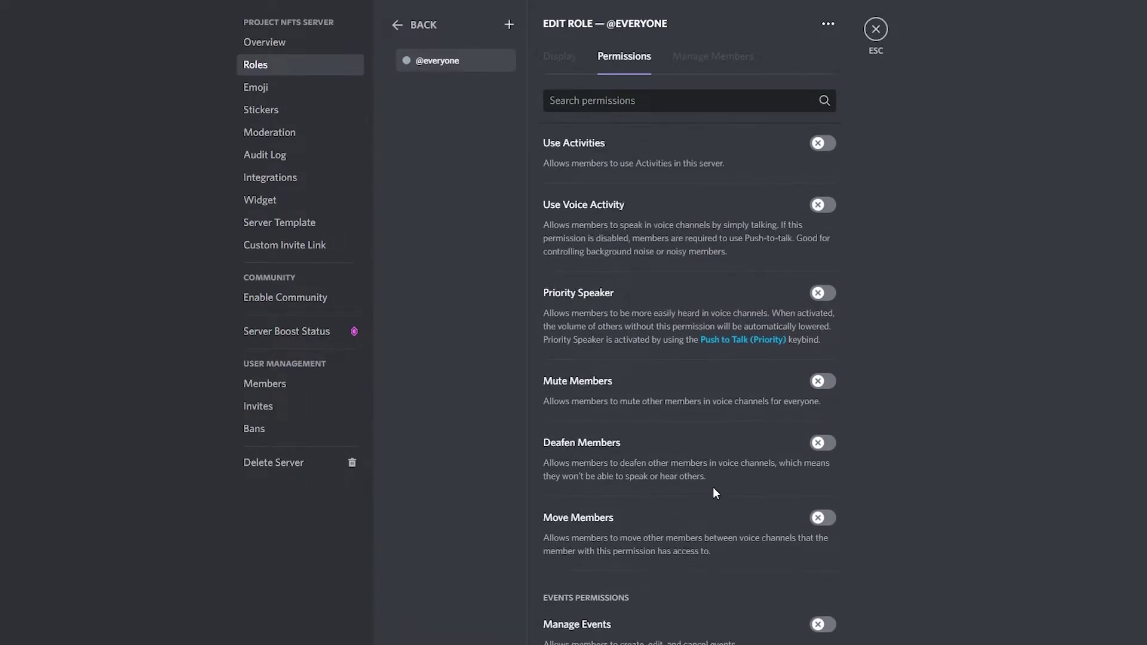
Create a new role named 'Verified'
click(416, 36)
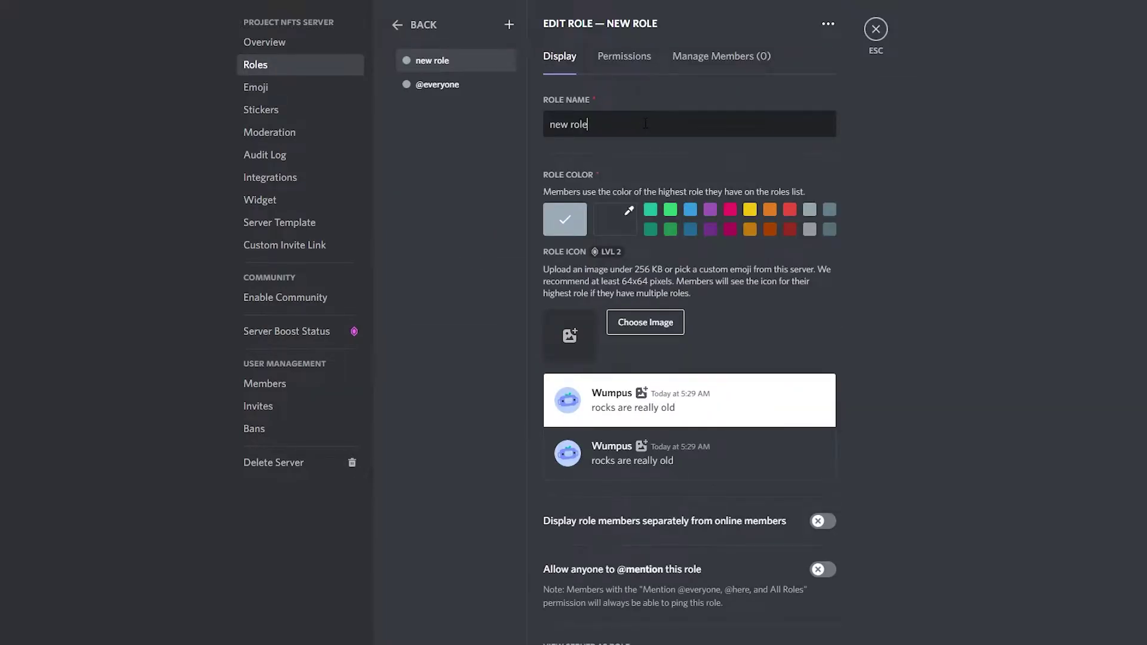
key(BackSpace)
key(BackSpace)
key(BackSpace)
key(BackSpace)
key(BackSpace)
key(BackSpace)
key(BackSpace)
key(BackSpace)
text(bot)
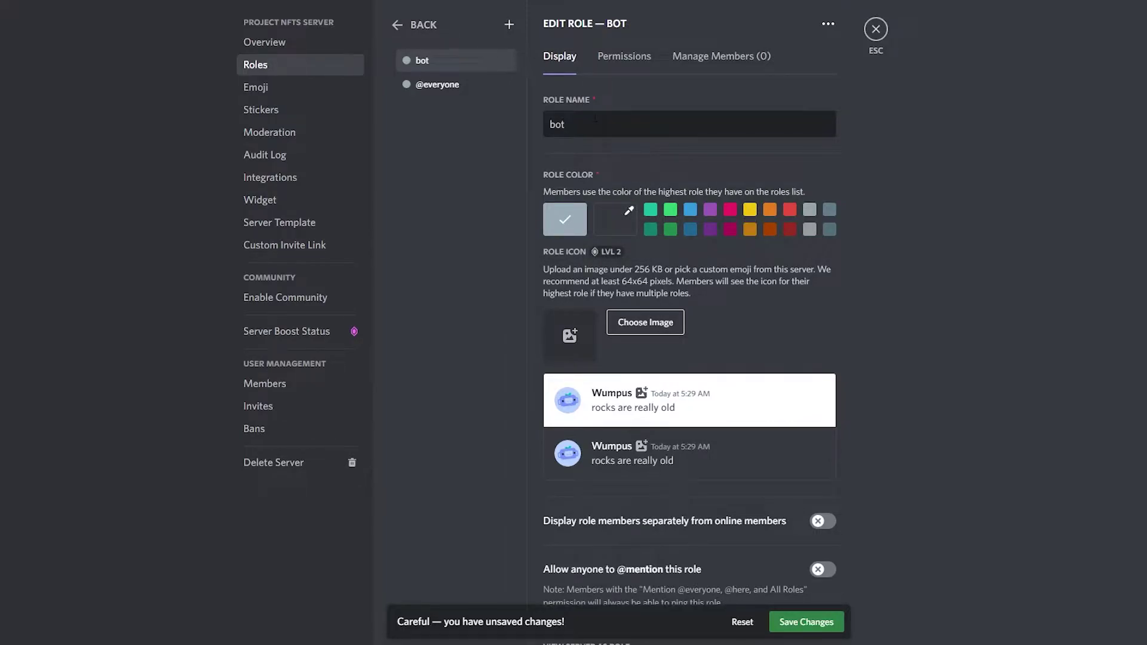
drag(595, 118, 482, 113)
key(BackSpace)
text(Verified)
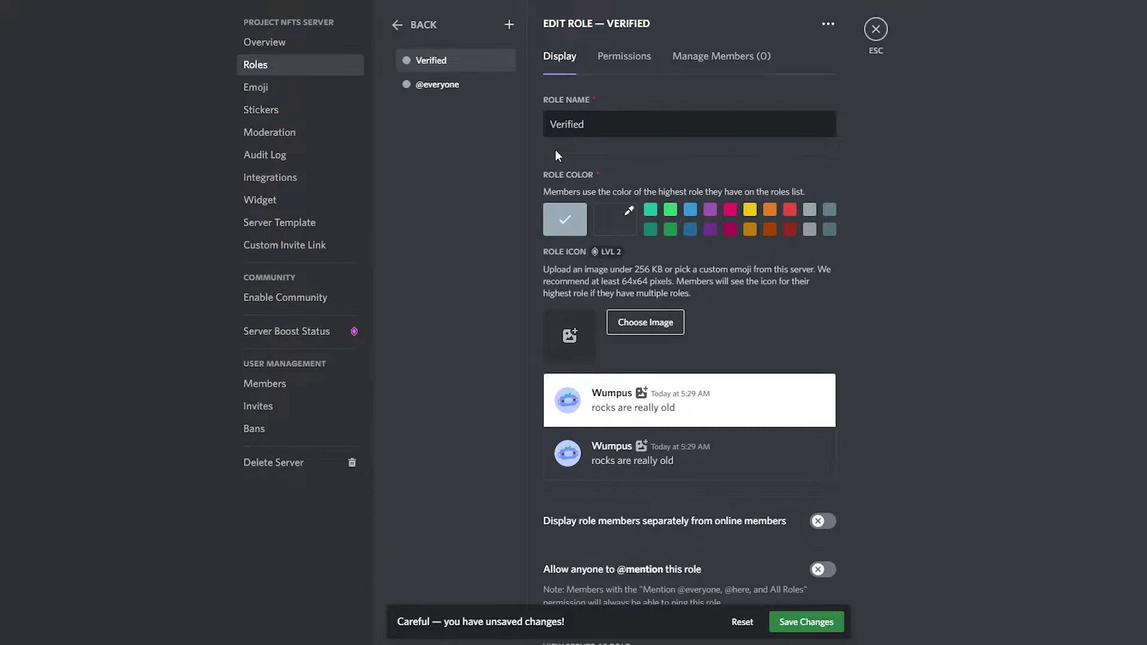
Colour the Verified role green and save it
click(672, 212)
click(581, 223)
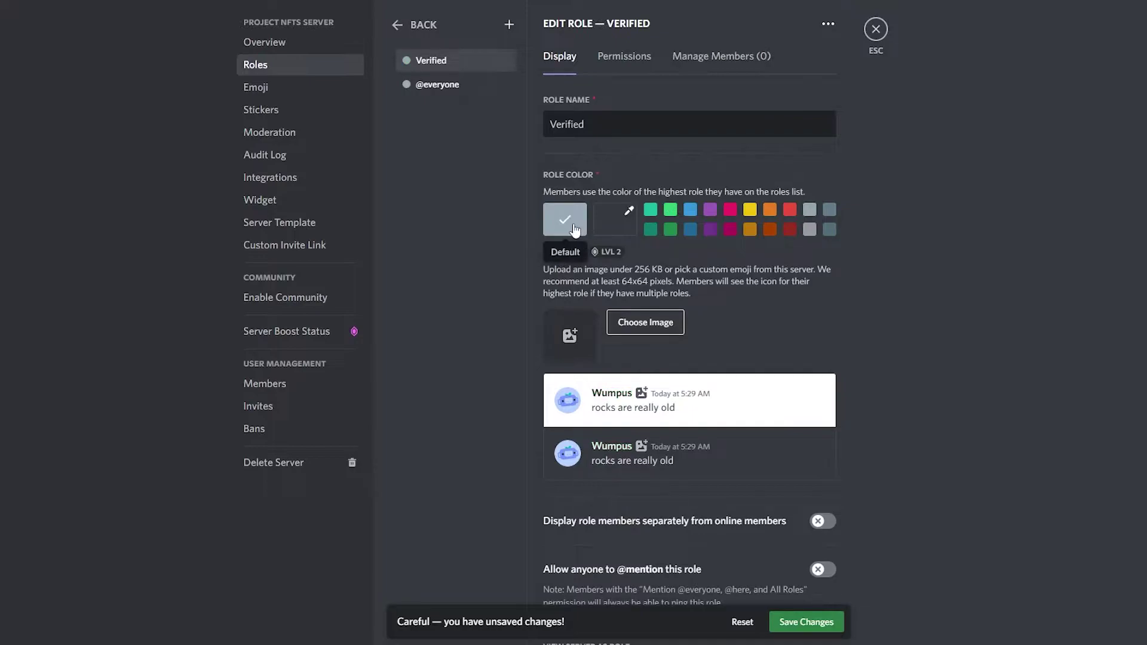
click(670, 212)
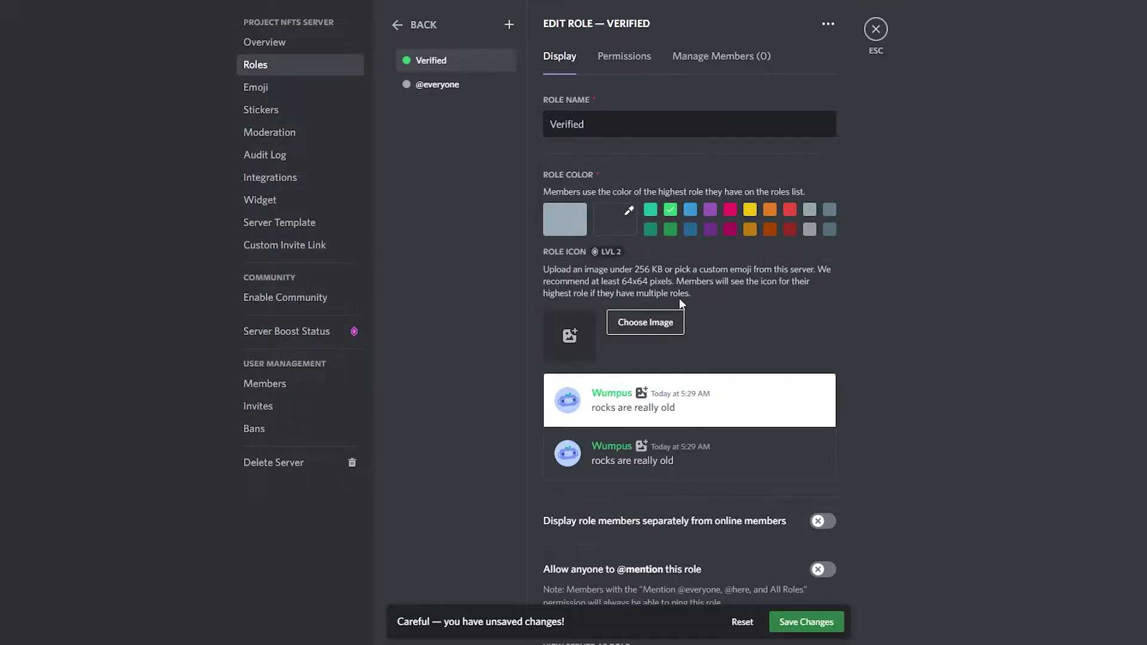
scroll(610, 357, down, 1)
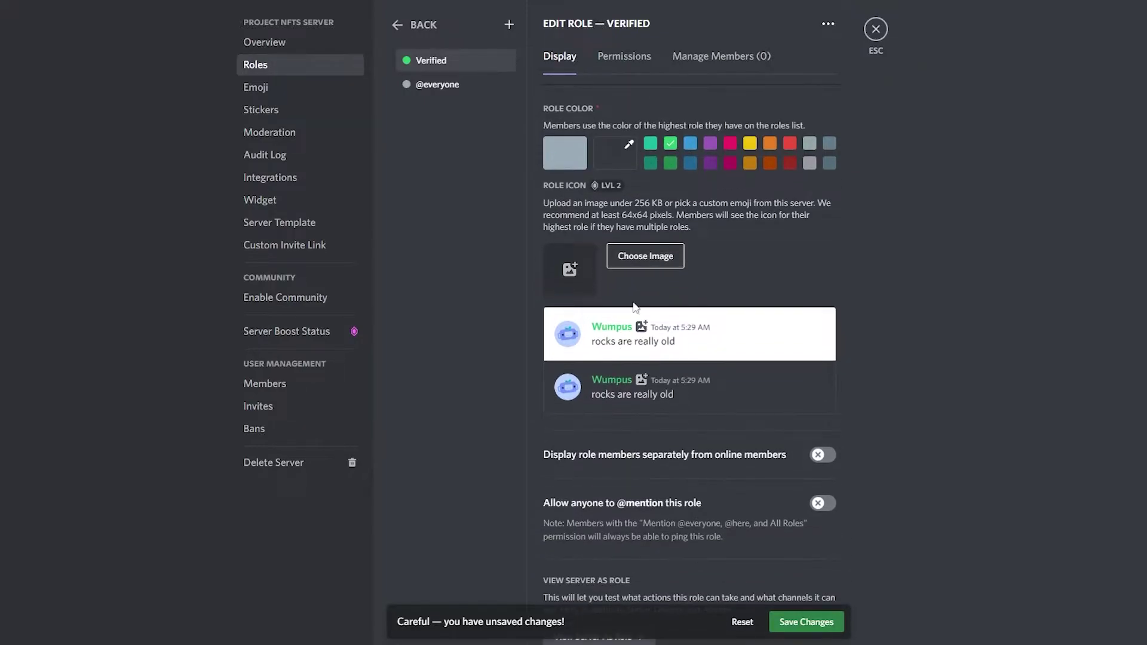
scroll(645, 257, up, 1)
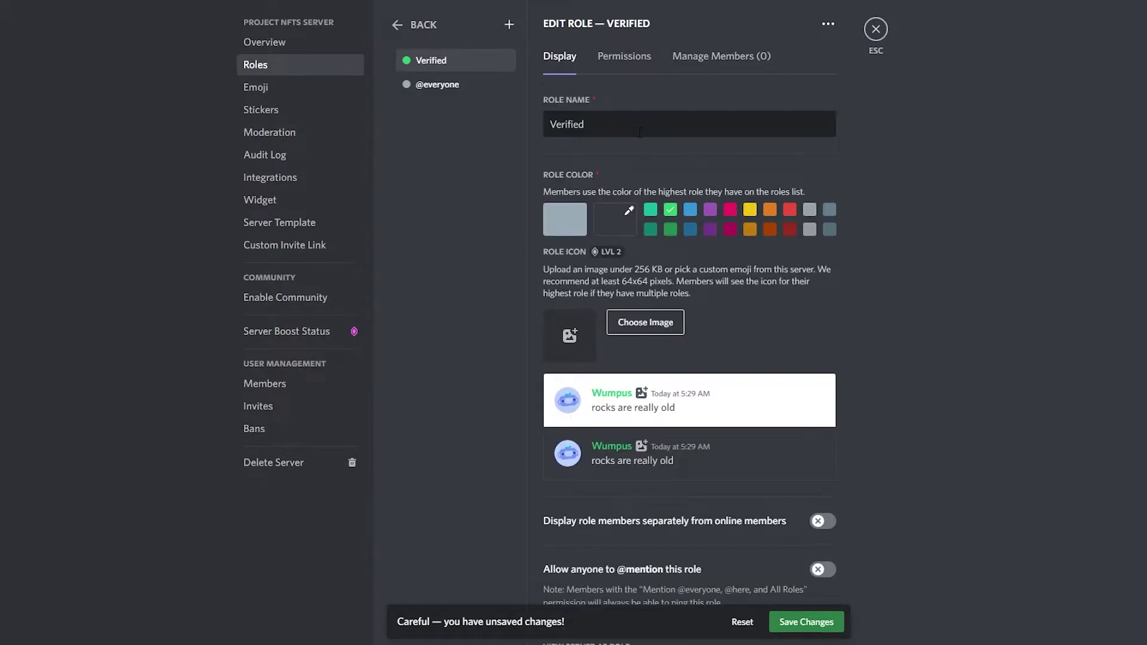
scroll(640, 182, down, 2)
click(816, 629)
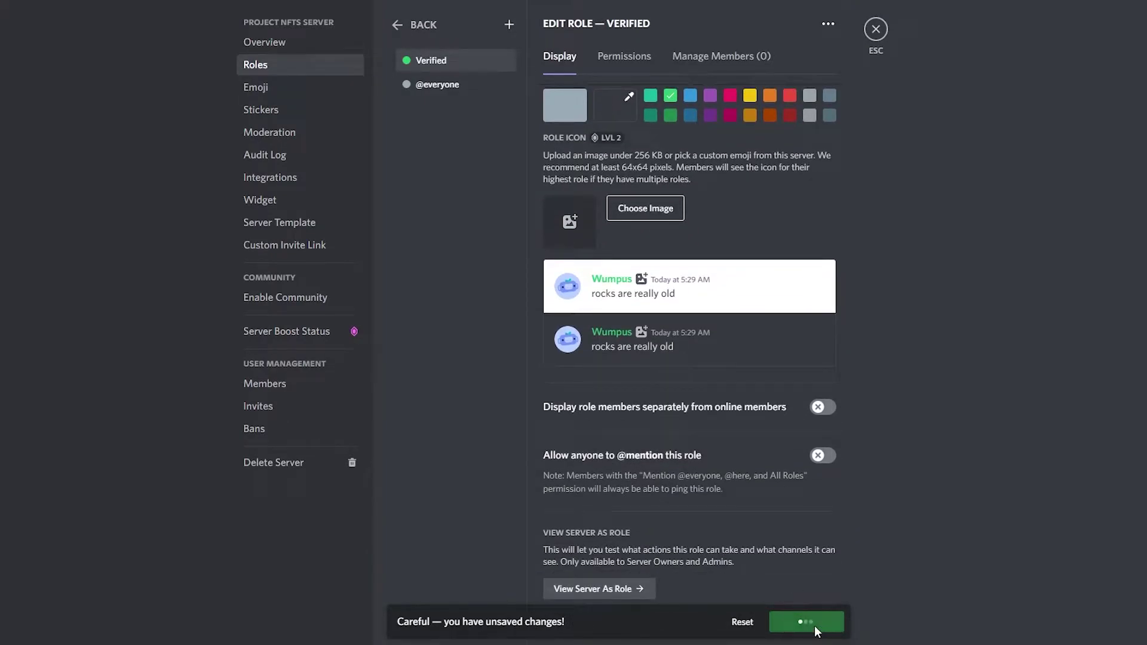
Enable showing Verified members separately from online members and save
click(429, 70)
scroll(640, 377, down, 1)
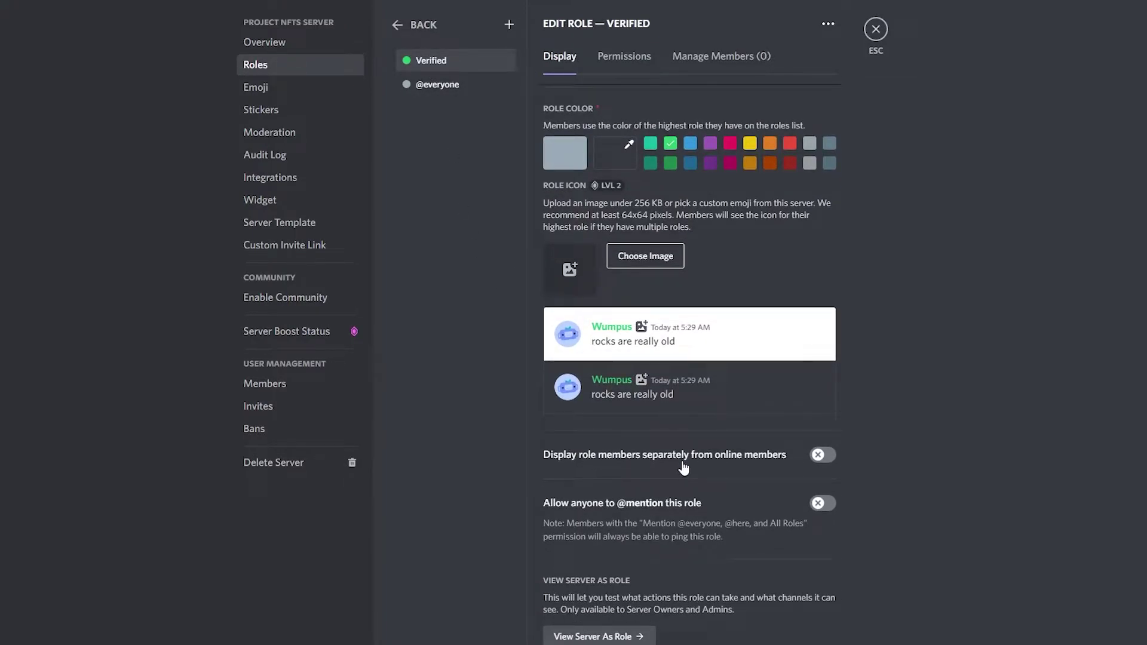
click(820, 455)
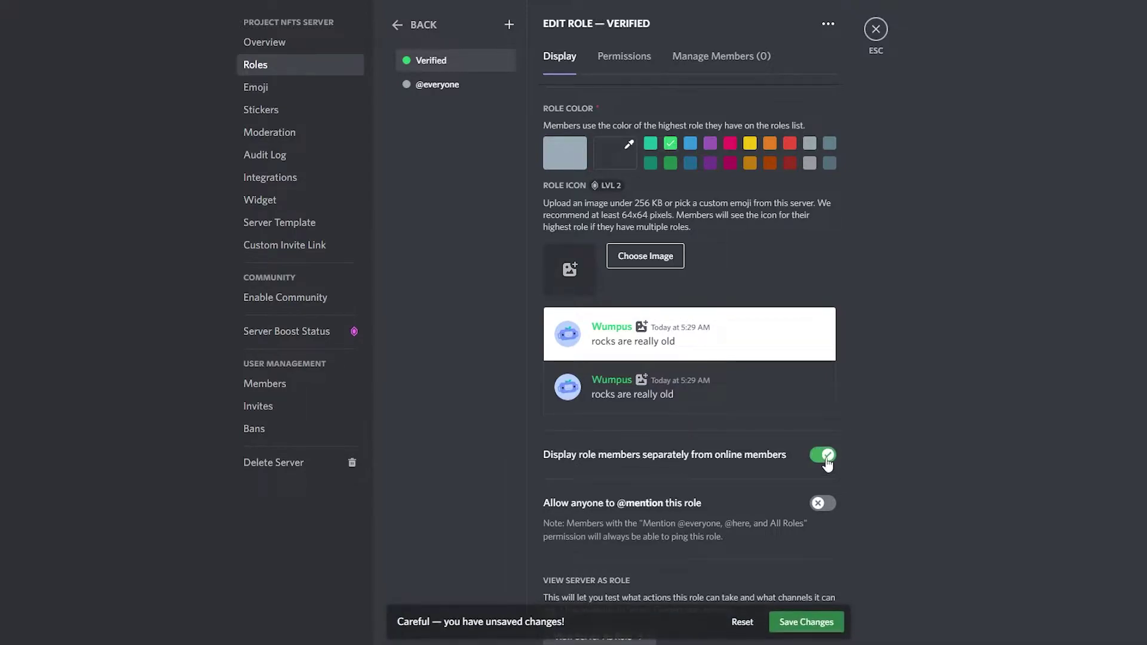
click(805, 622)
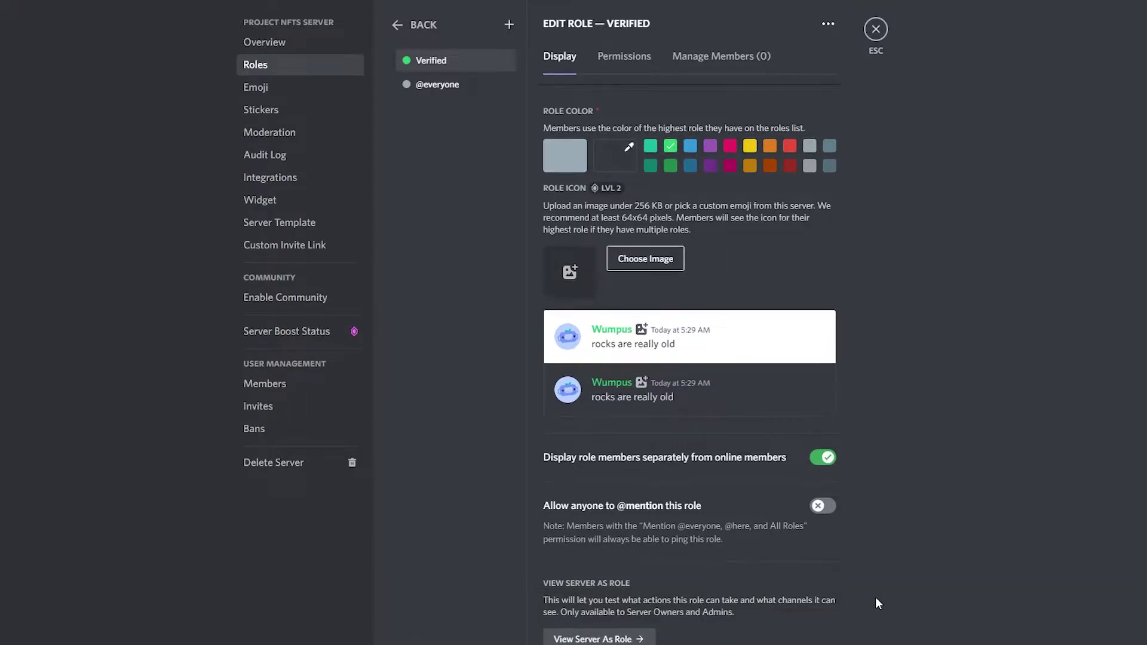
Create role 'Bot' with the pink swatch and separate member display enabled, then save
click(509, 27)
triple_click(633, 127)
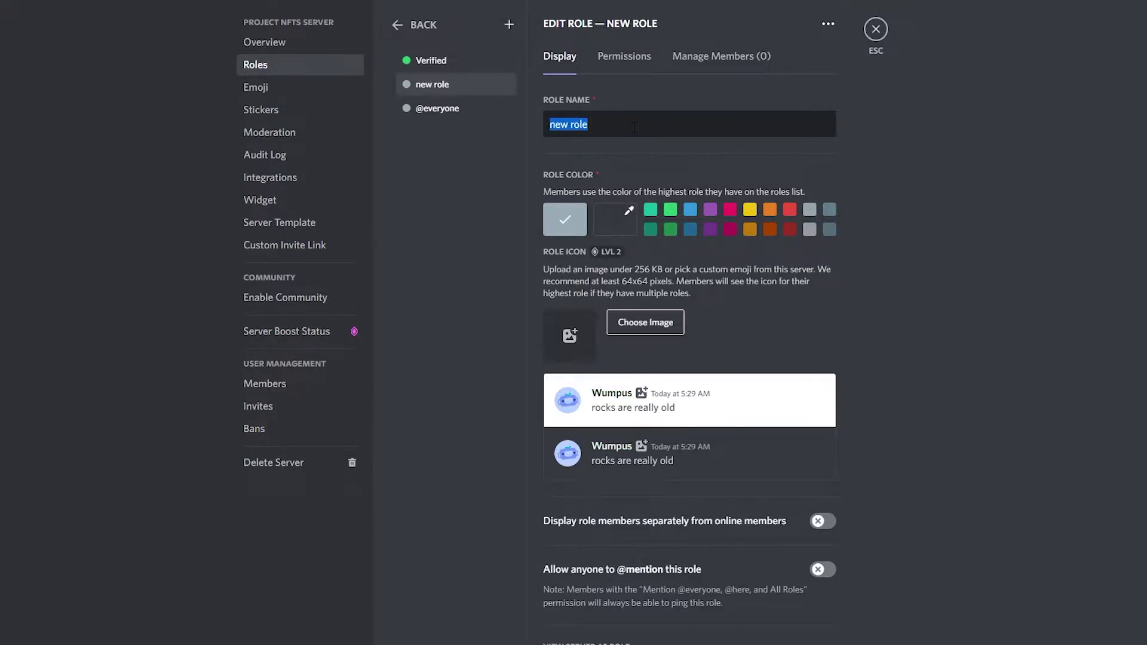
text(Bot)
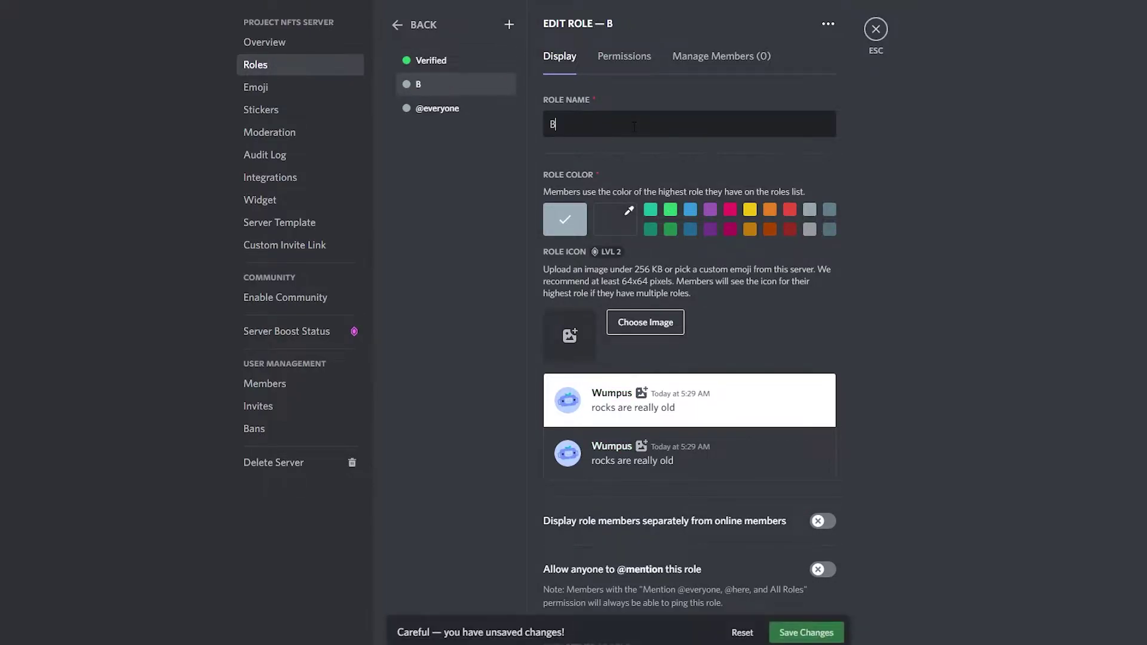
click(710, 210)
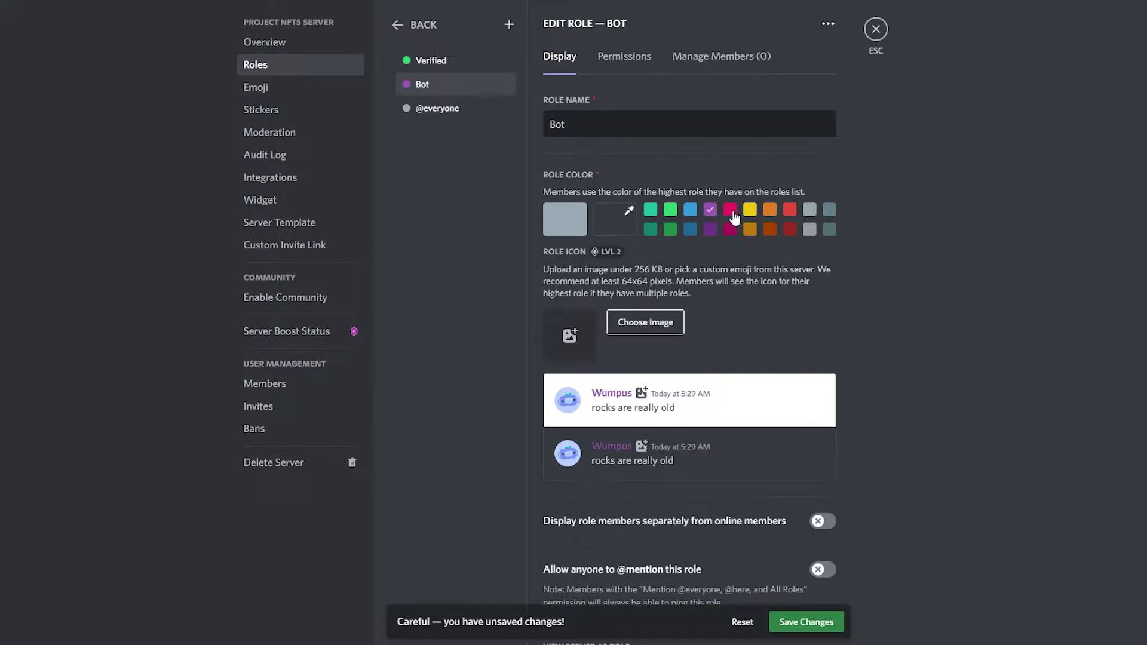
click(731, 212)
scroll(816, 486, down, 2)
click(828, 457)
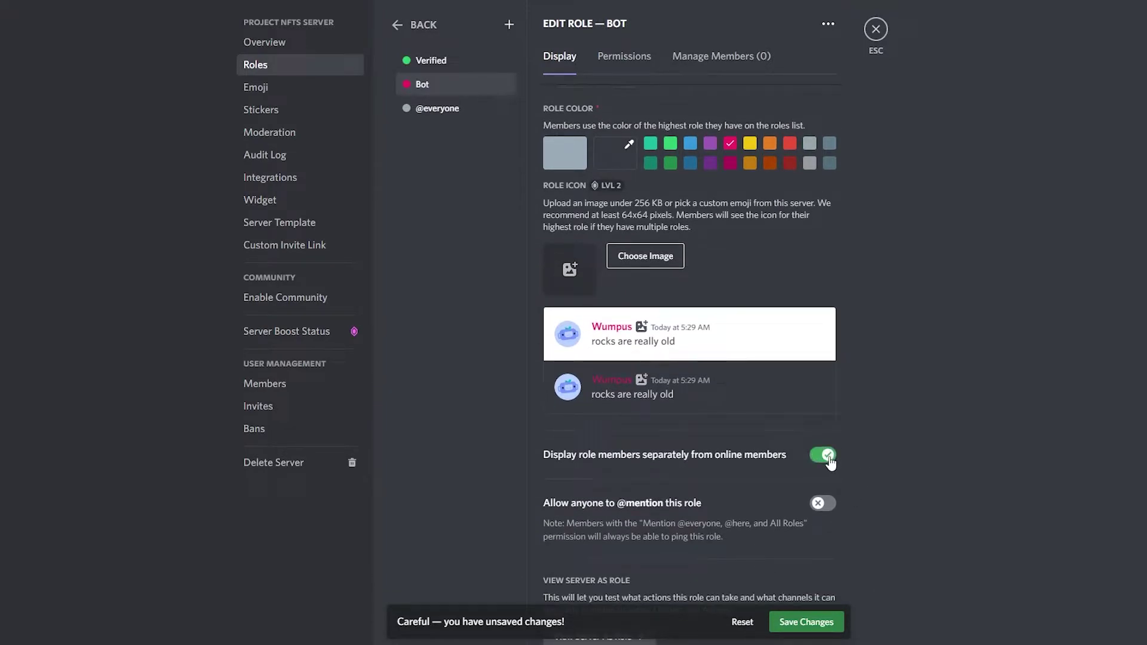
scroll(816, 442, up, 2)
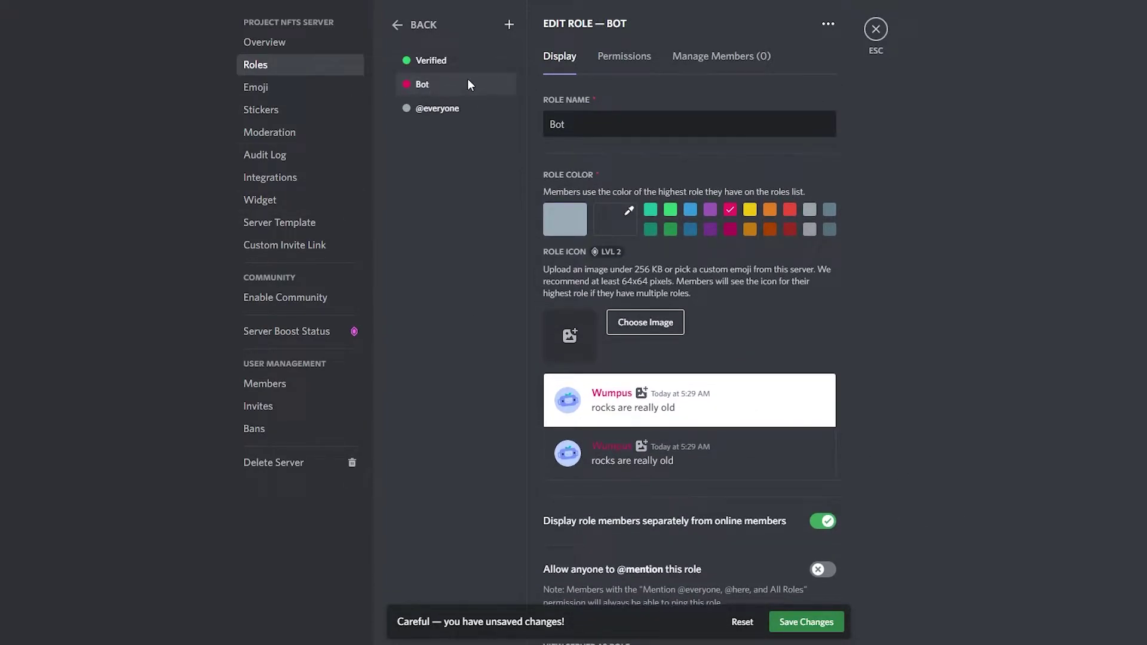
scroll(543, 449, down, 3)
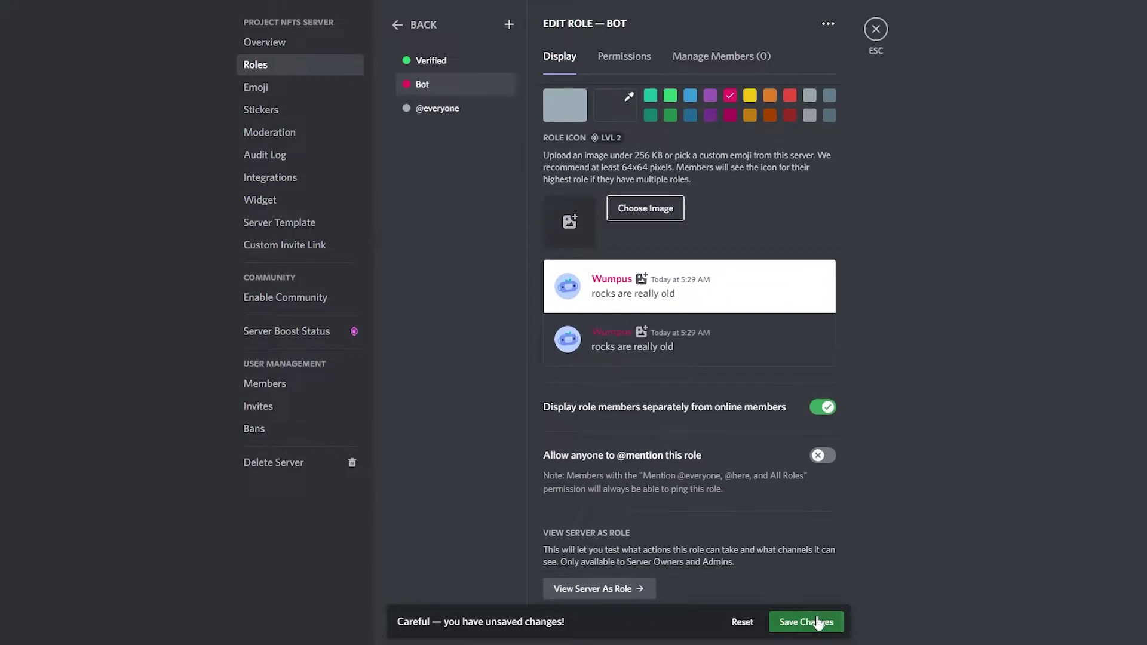
click(816, 621)
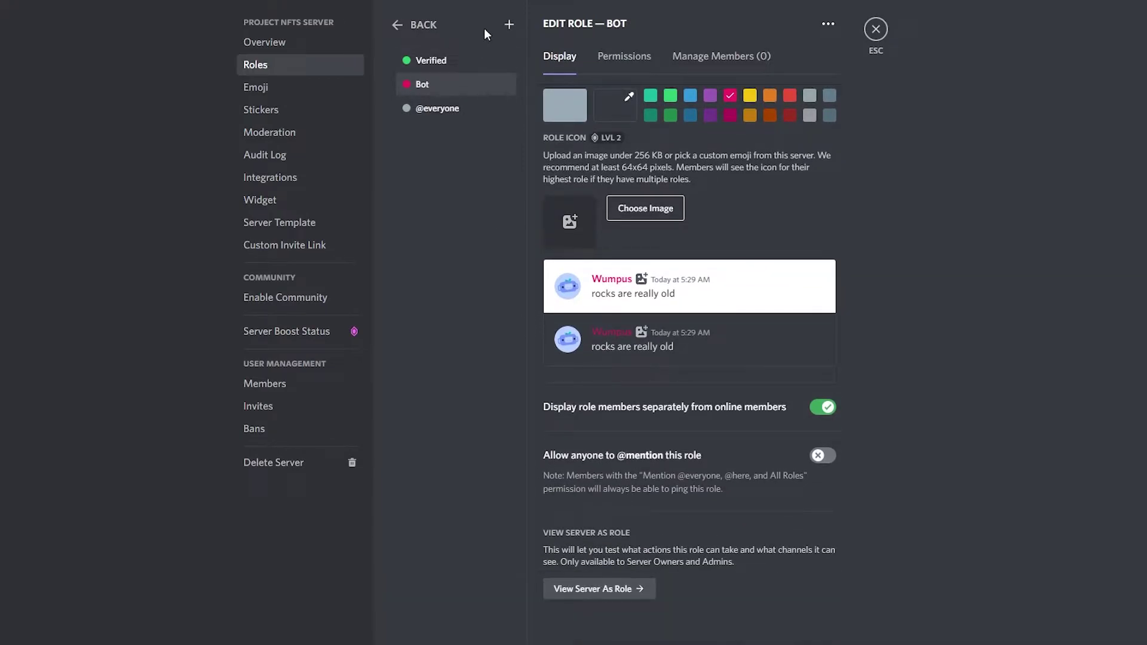
Create a yellow 'Admin' role displayed separately from online members and save it
click(509, 27)
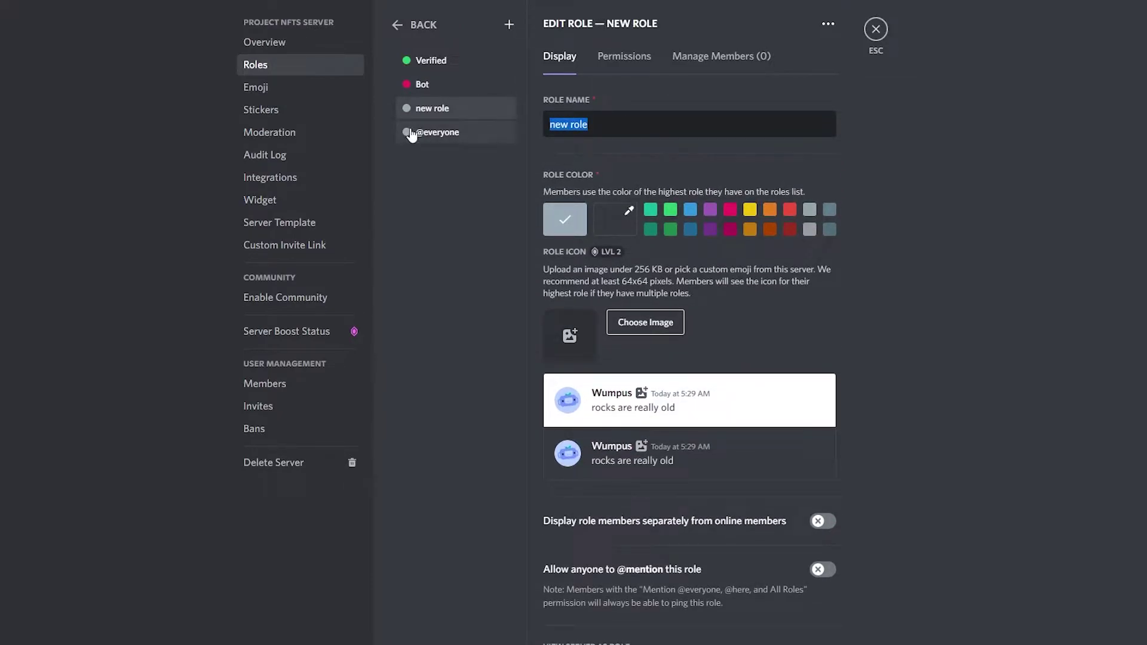
text(Admin)
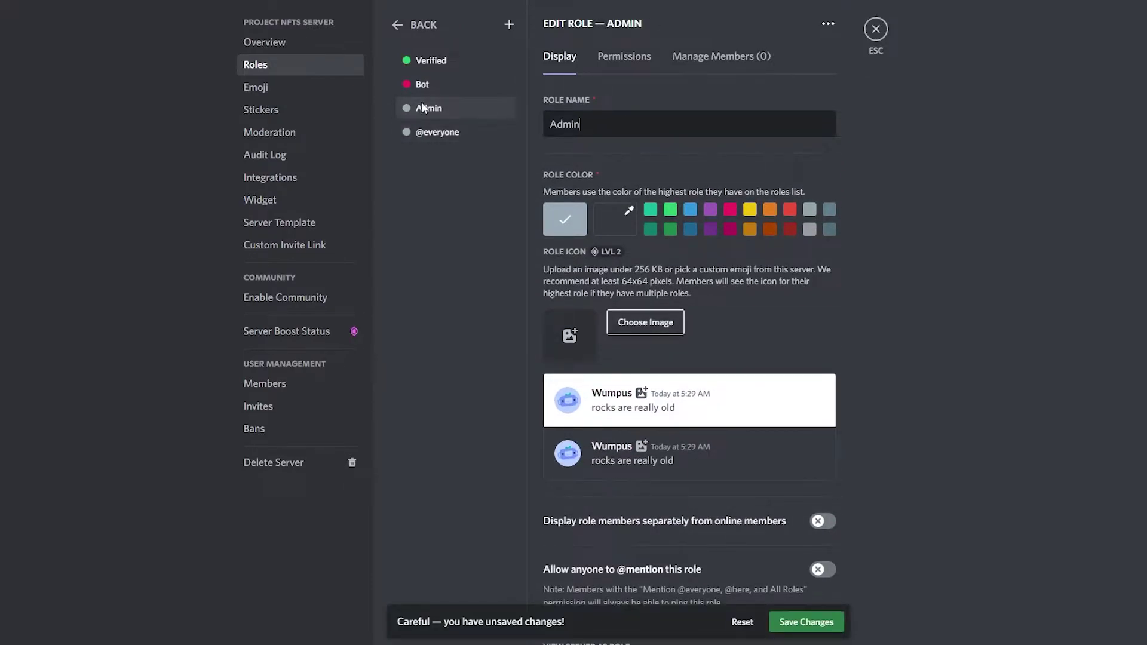
click(750, 210)
click(822, 526)
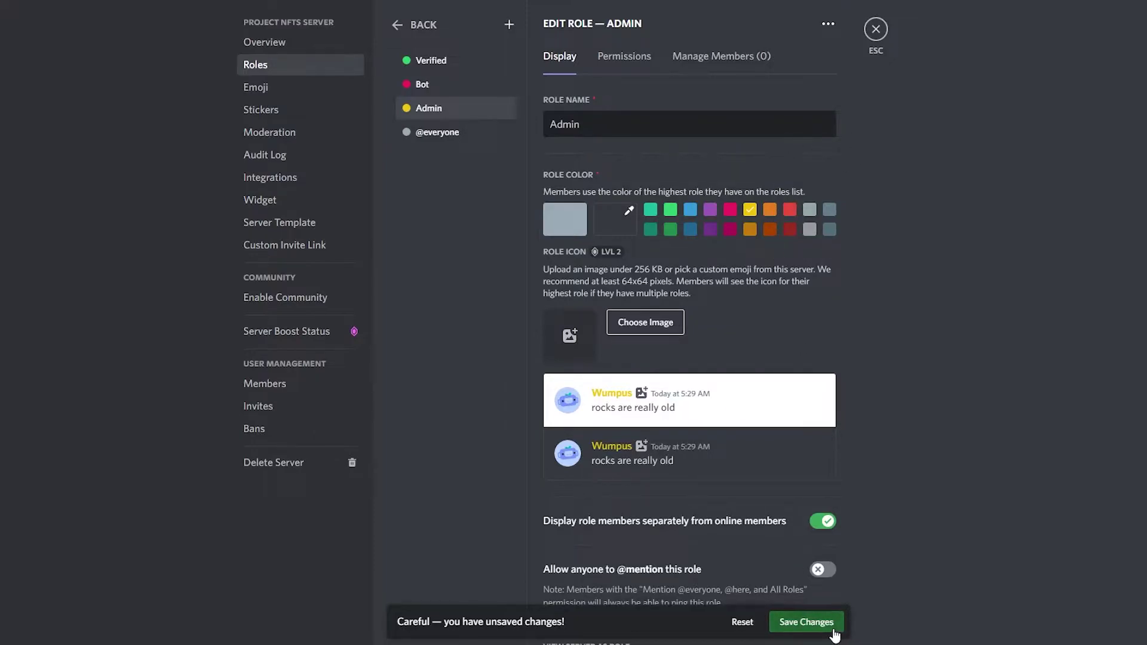
click(832, 623)
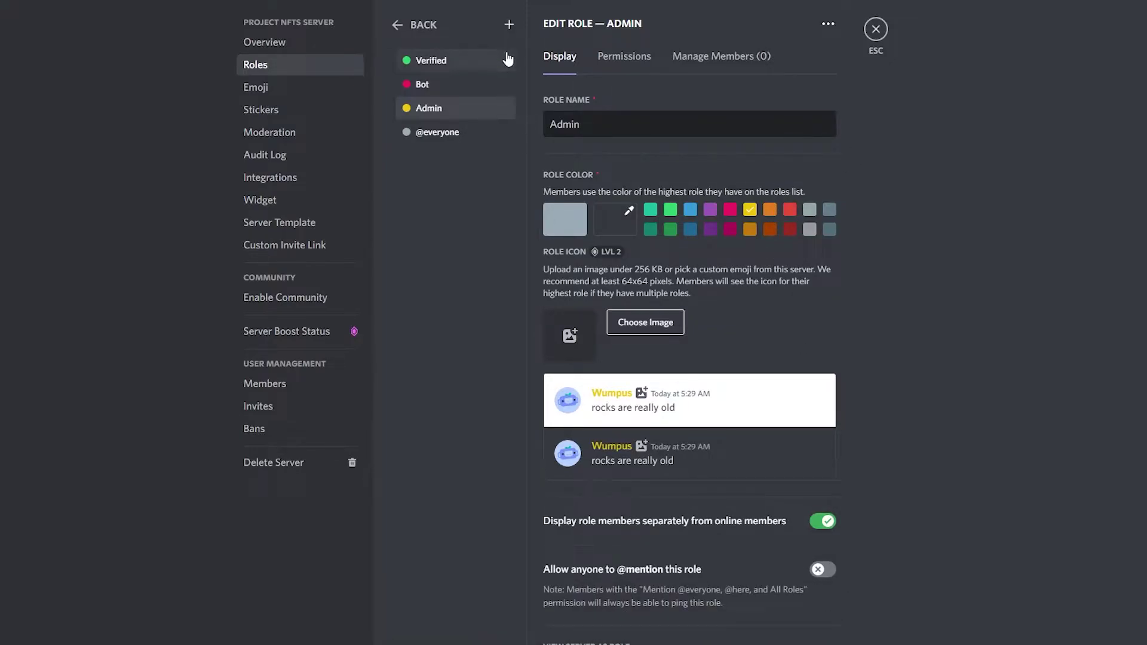
Create a blue 'Team' role displayed separately from online members and save it
click(509, 27)
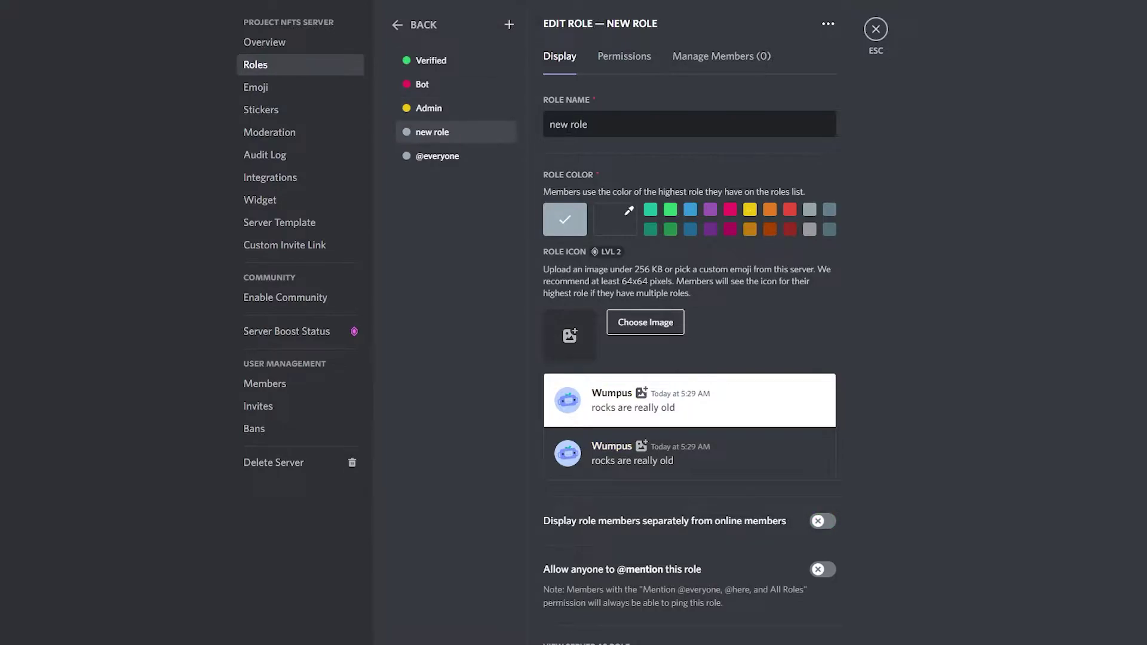
text(Team)
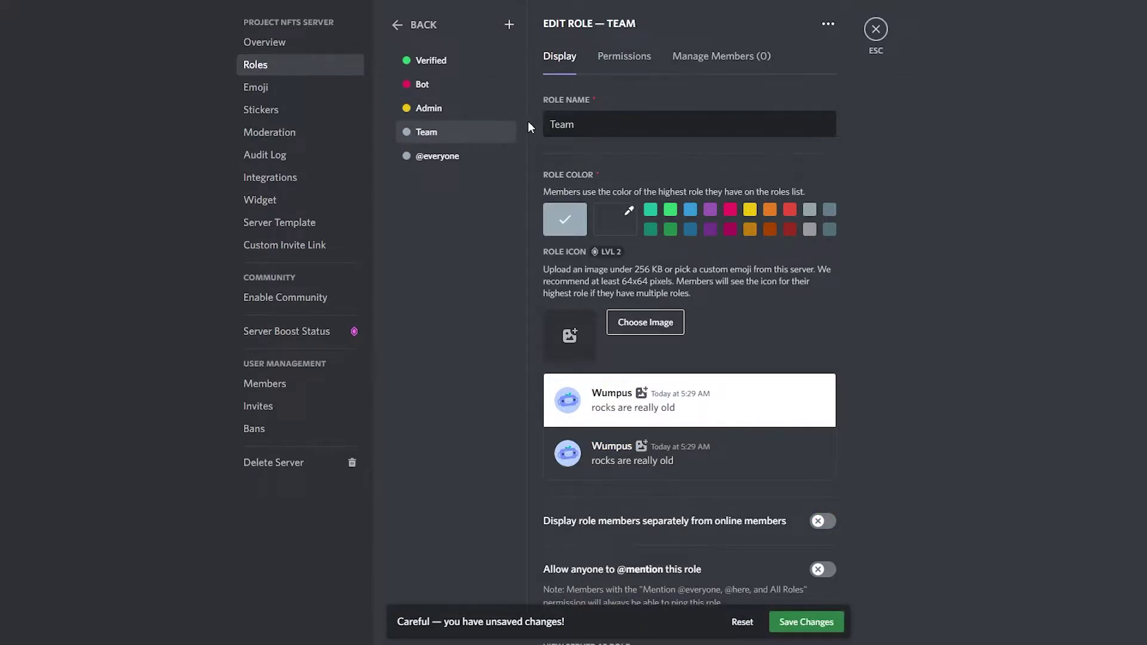
click(690, 209)
click(821, 523)
click(811, 627)
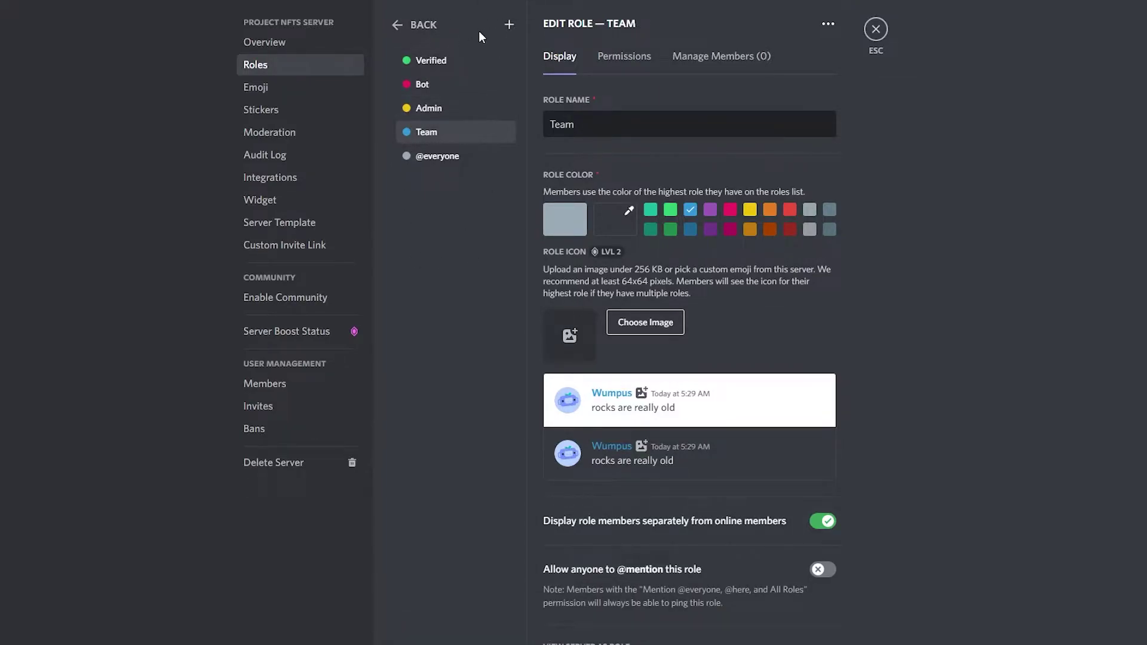
Create role 'Whitlist' with the grey swatch and separate member display, then save
click(509, 25)
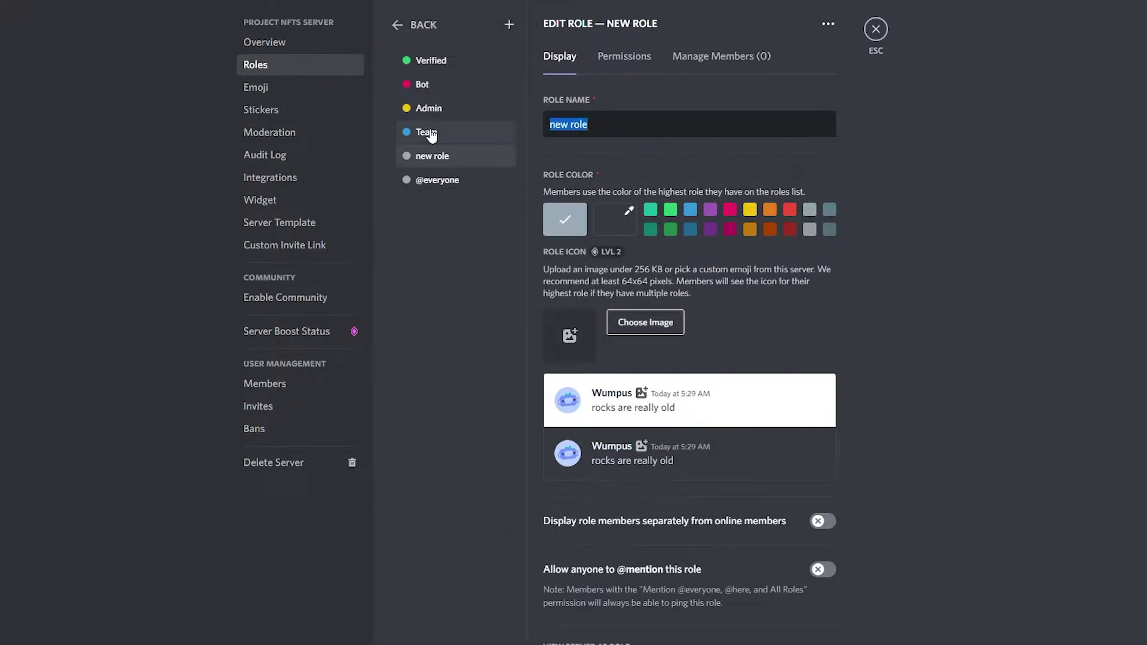
text(Whit)
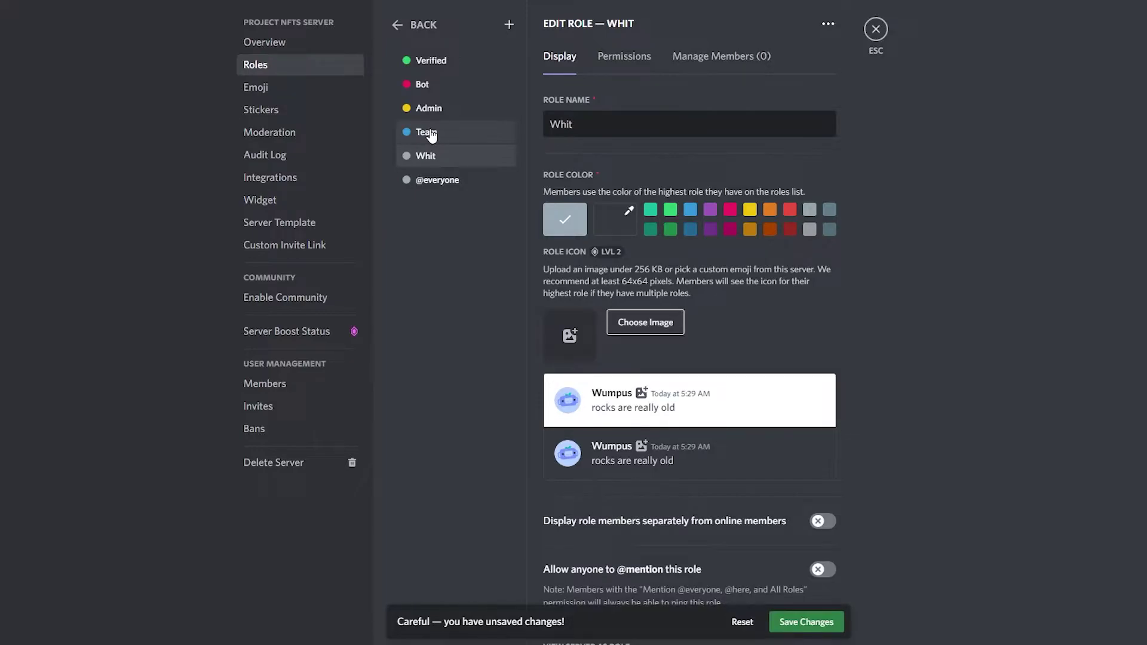
text(list)
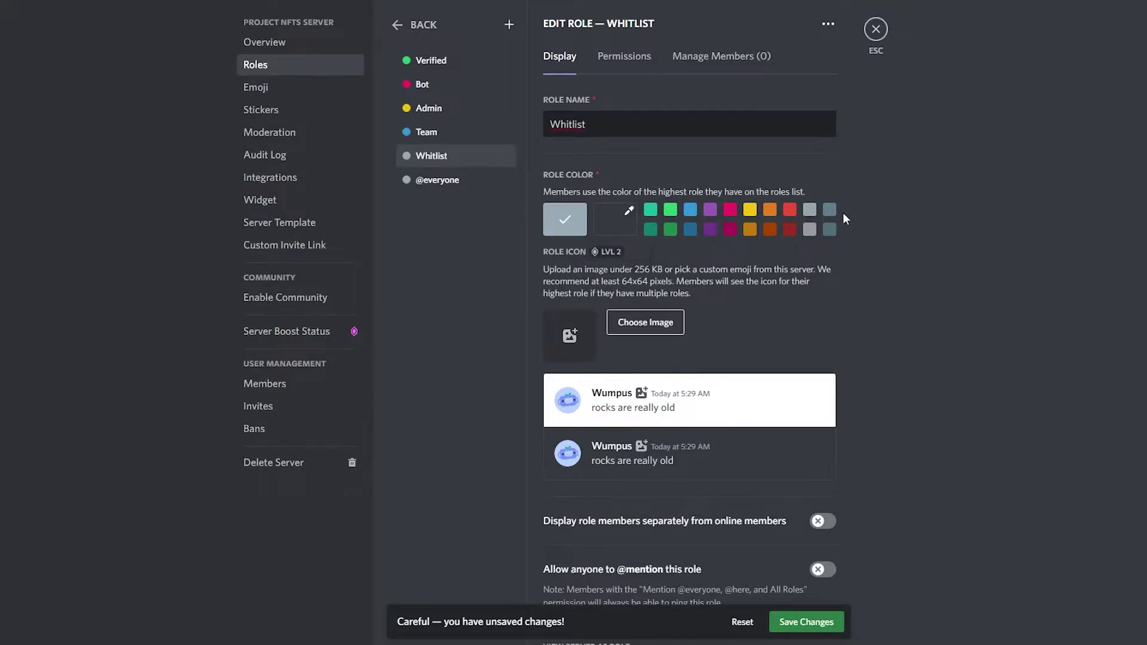
click(810, 210)
click(821, 522)
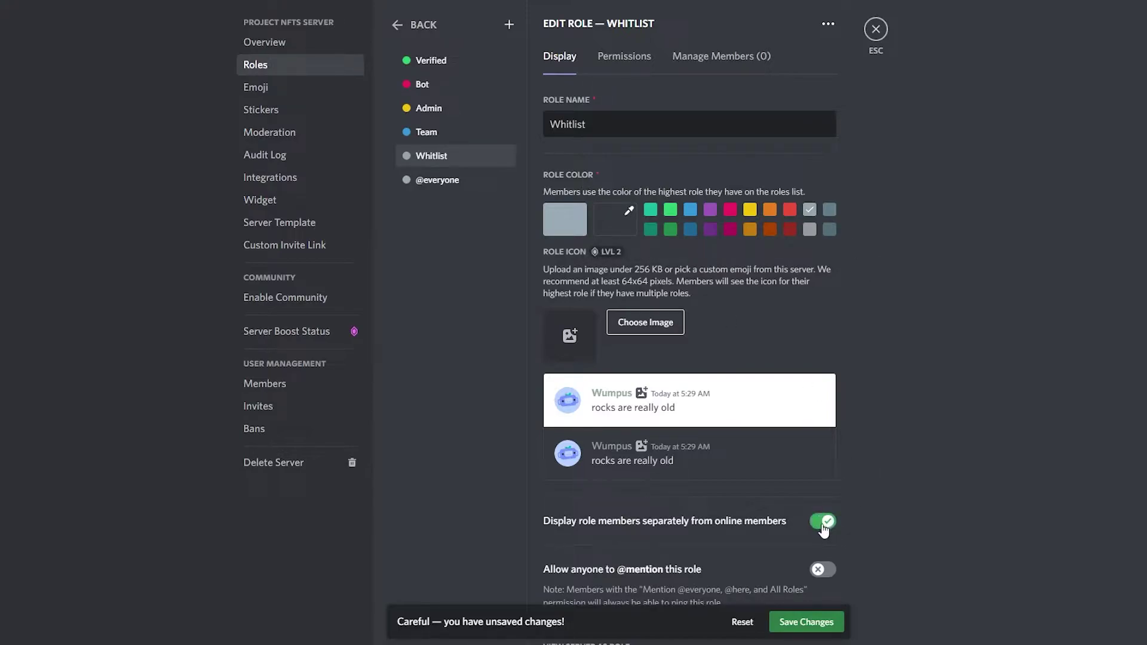
click(812, 623)
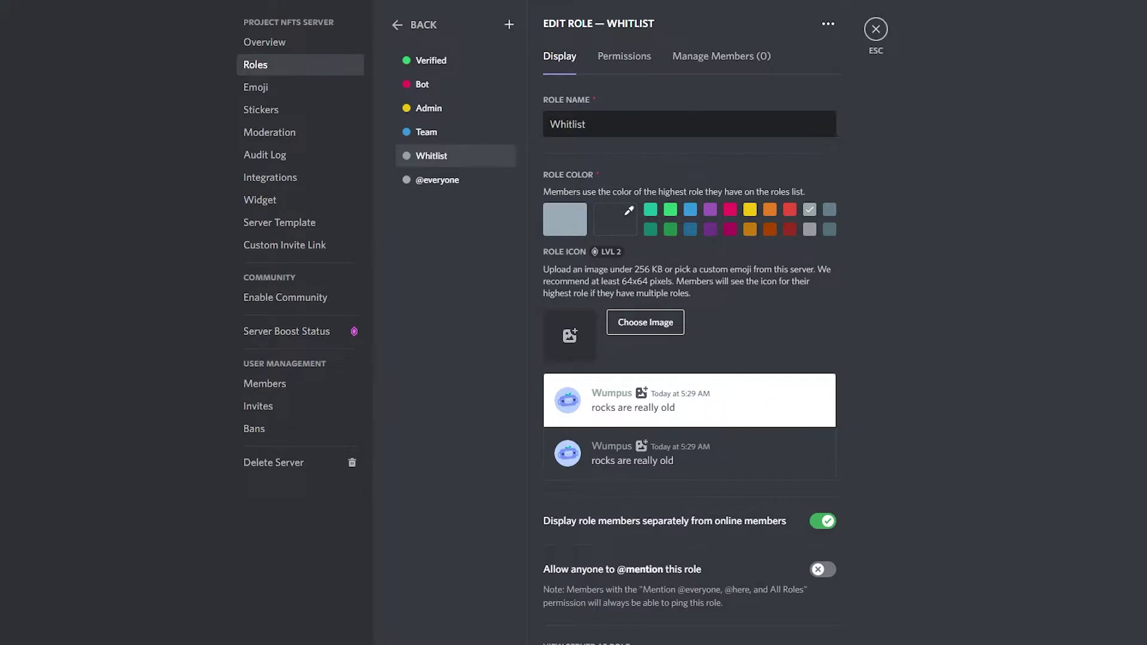
double_click(576, 123)
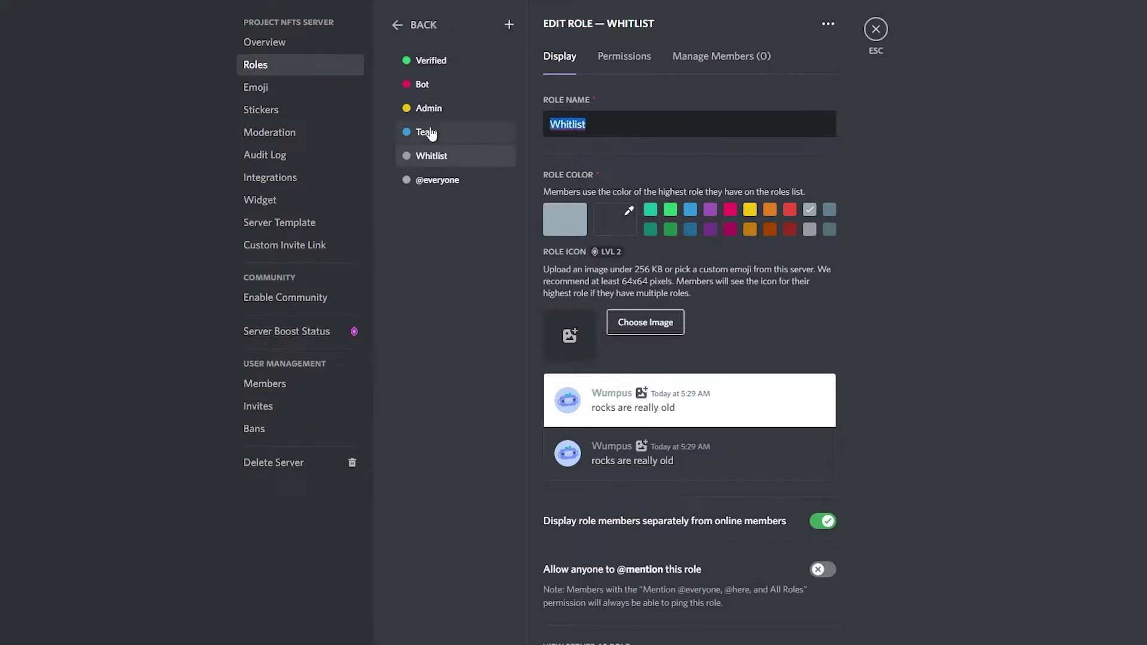
Create role 'OG' with a custom bright red colour and separate member display, then save
click(509, 24)
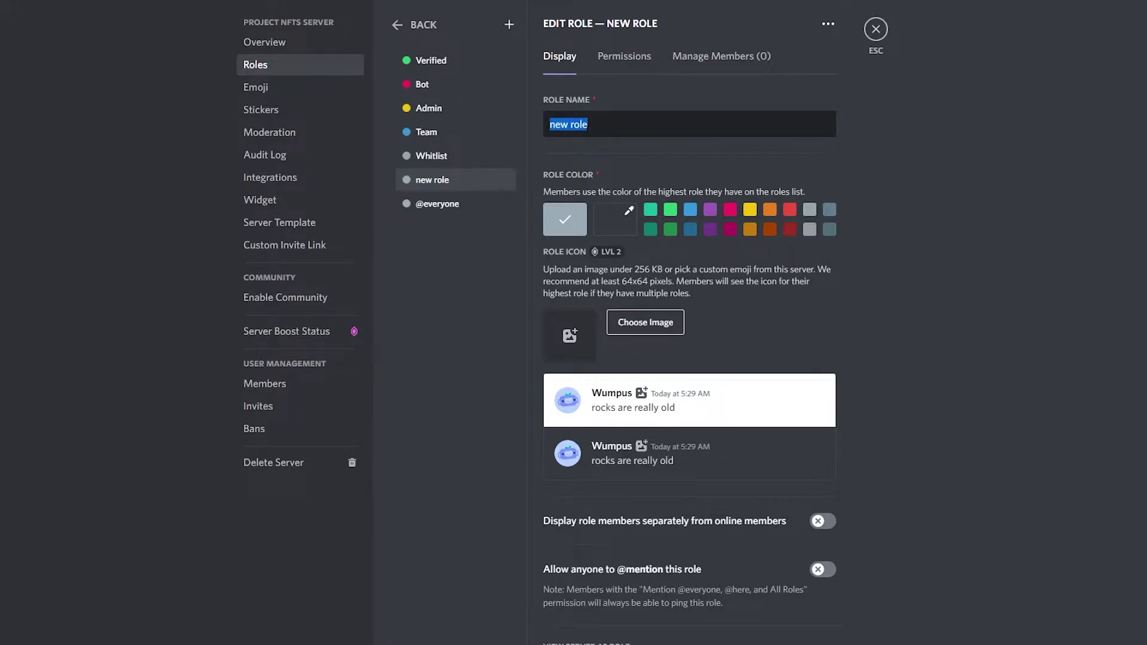
text(OG)
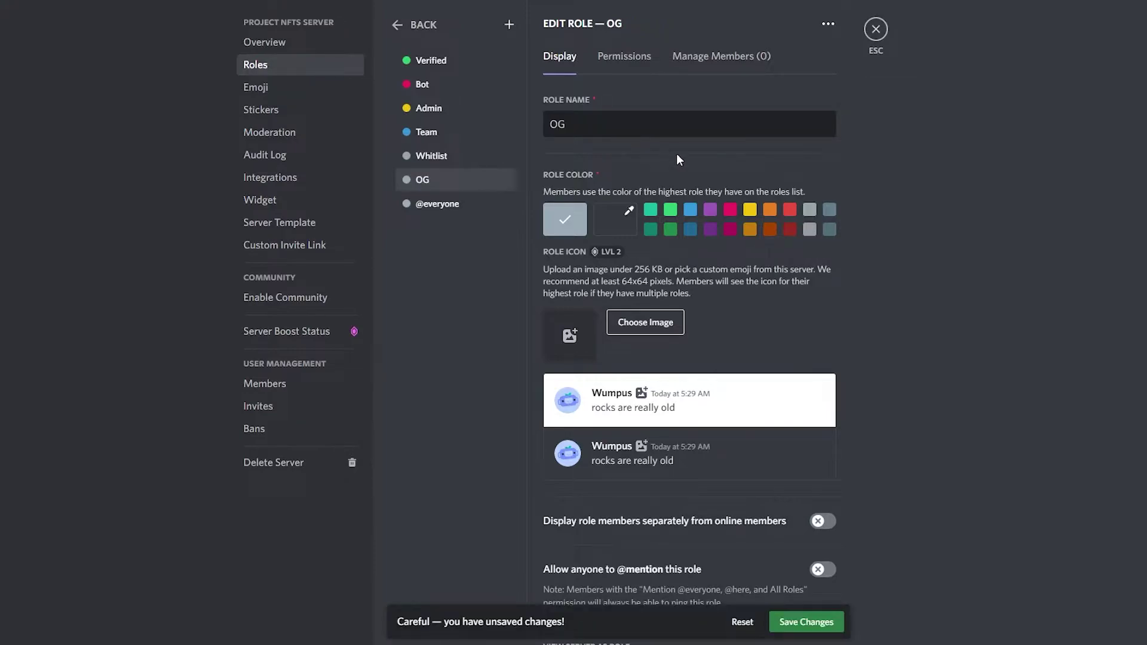
click(729, 214)
click(615, 219)
drag(723, 318, 831, 317)
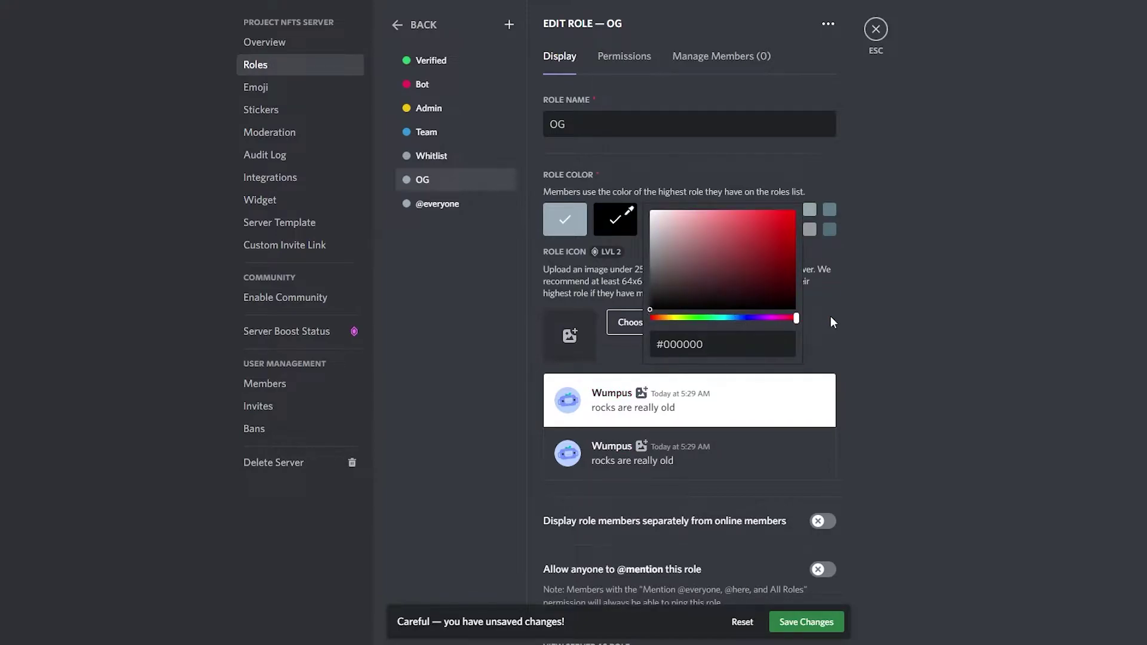
click(919, 290)
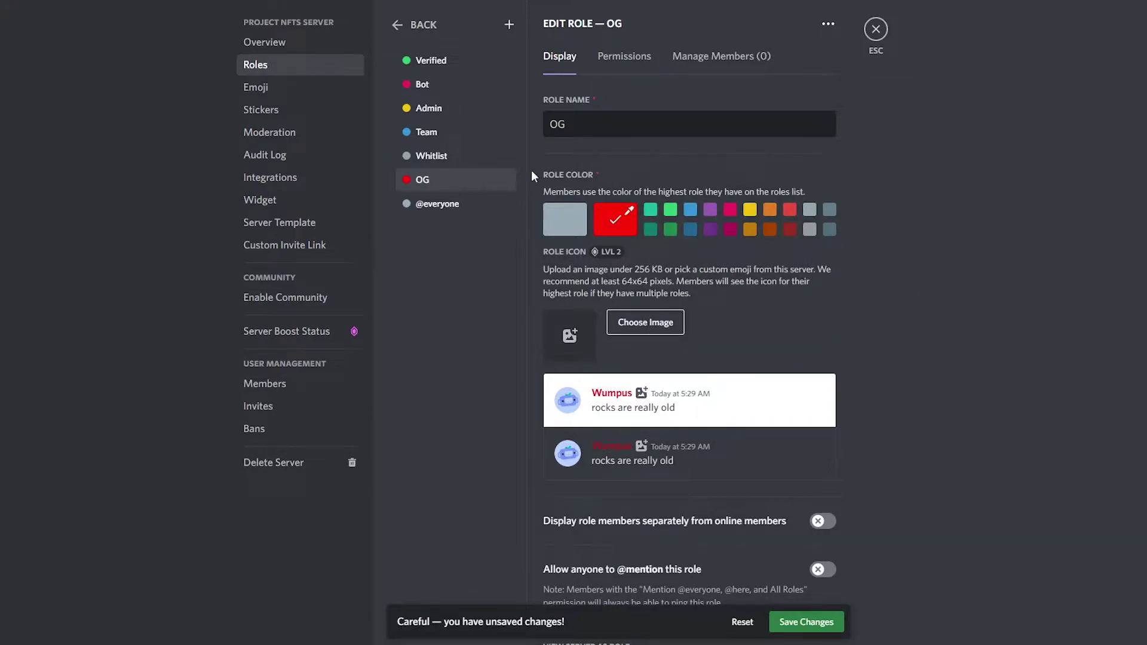
click(823, 520)
scroll(867, 543, down, 1)
click(818, 624)
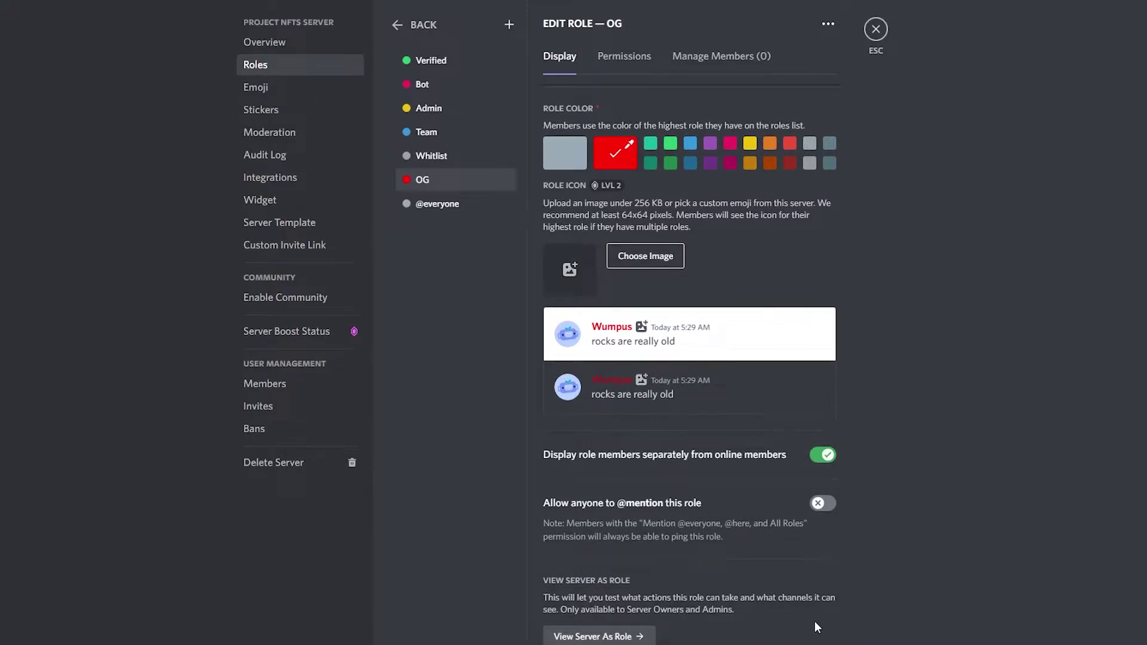
scroll(817, 627, up, 1)
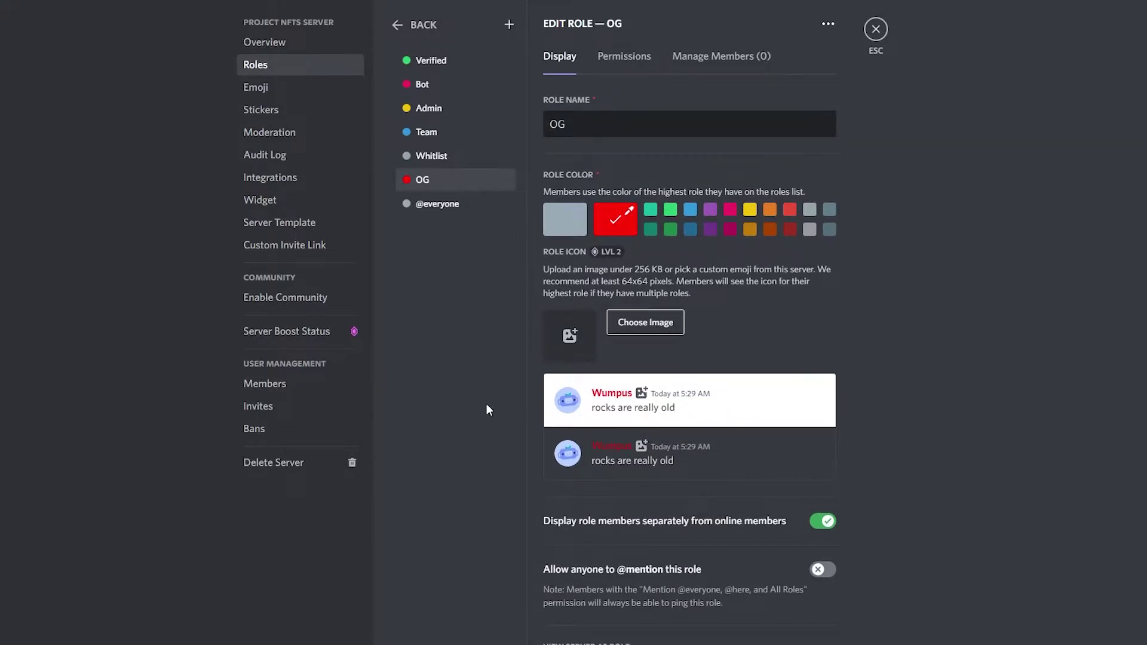
click(255, 65)
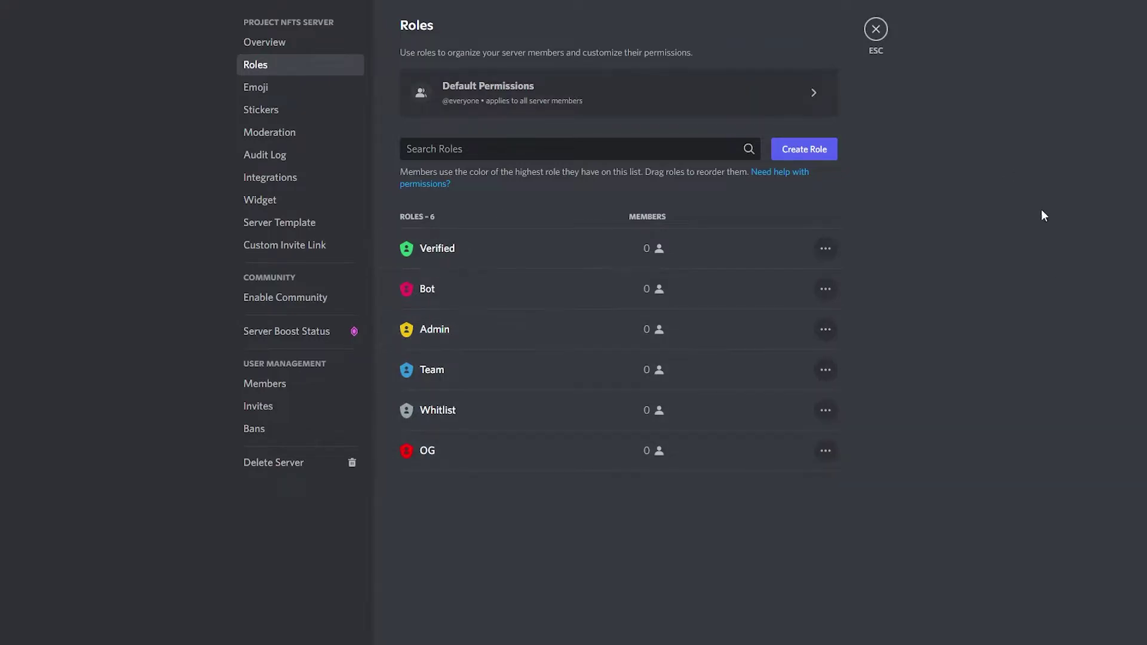
Drag the OG and Whitlist roles back into place, then close Server Settings
mouse_move(406, 442)
mouse_down()
mouse_move(393, 437)
mouse_move(397, 404)
mouse_move(389, 417)
mouse_move(394, 335)
mouse_move(374, 446)
mouse_move(389, 439)
mouse_up()
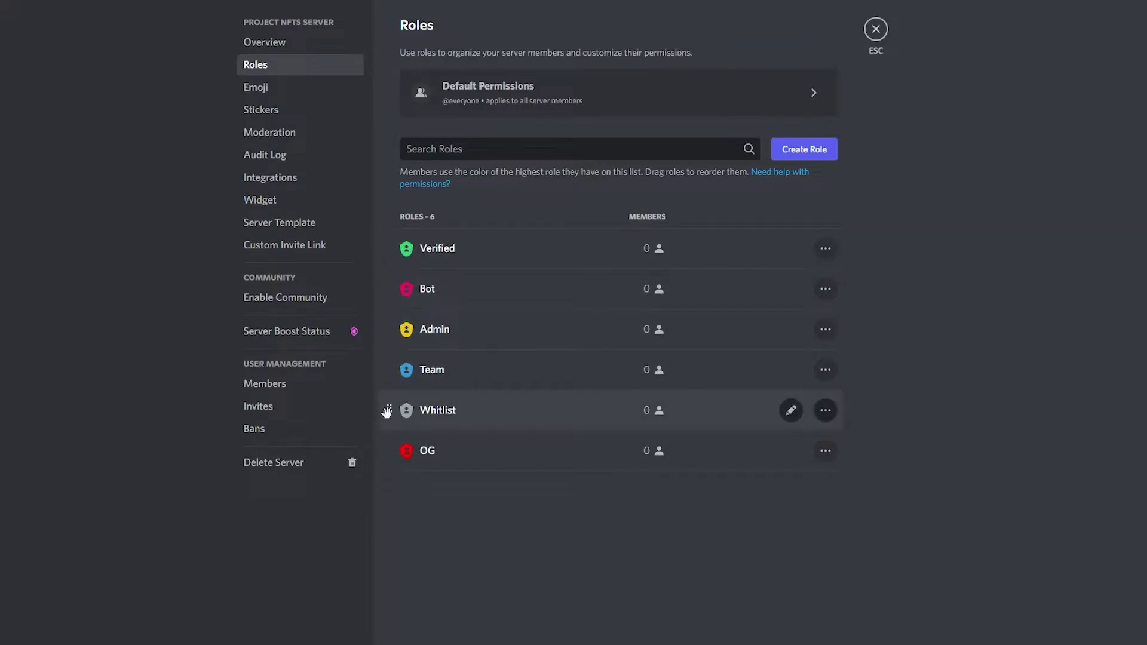
mouse_move(387, 411)
mouse_down()
mouse_move(389, 467)
mouse_move(392, 408)
mouse_up()
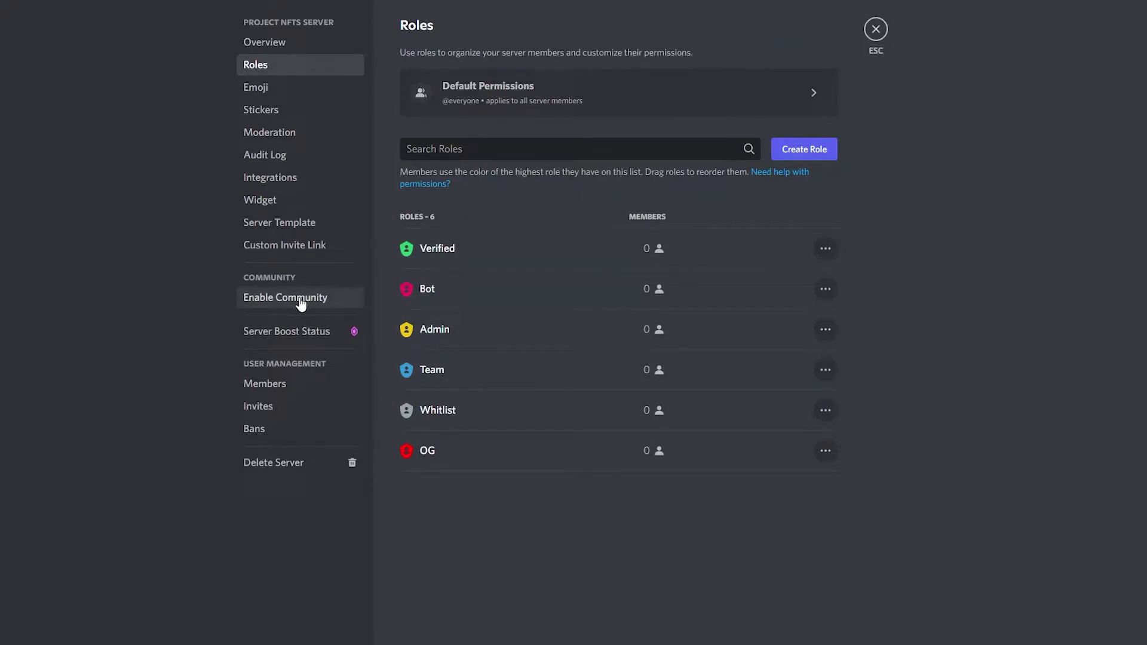
click(876, 28)
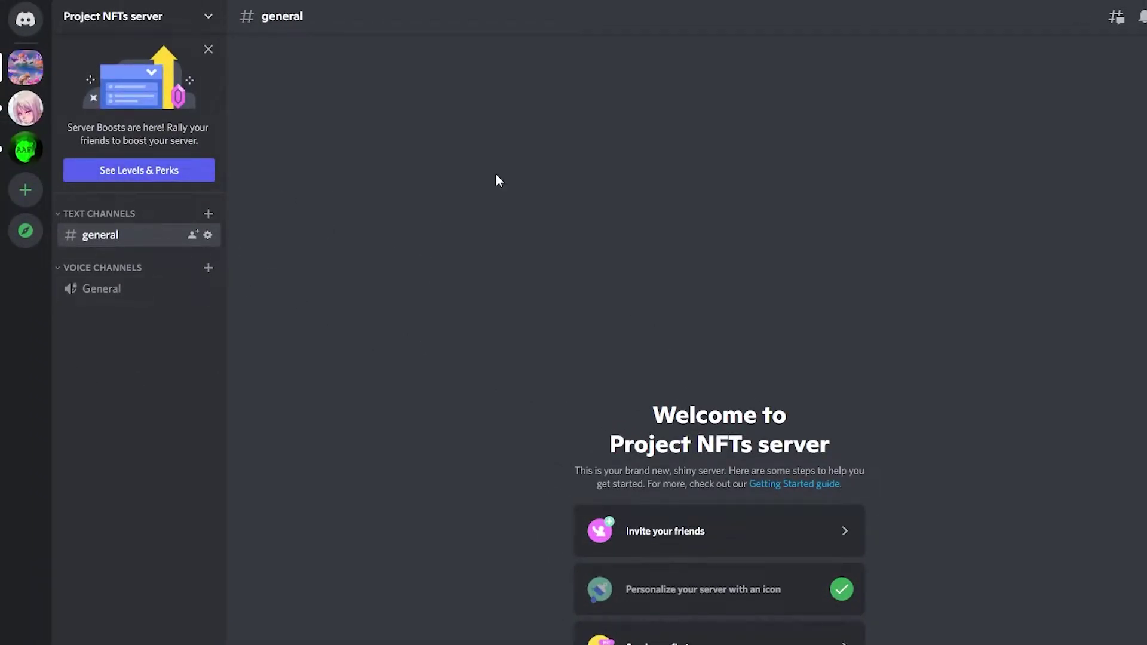
Create a text channel named 'welcome' under Text Channels
click(210, 217)
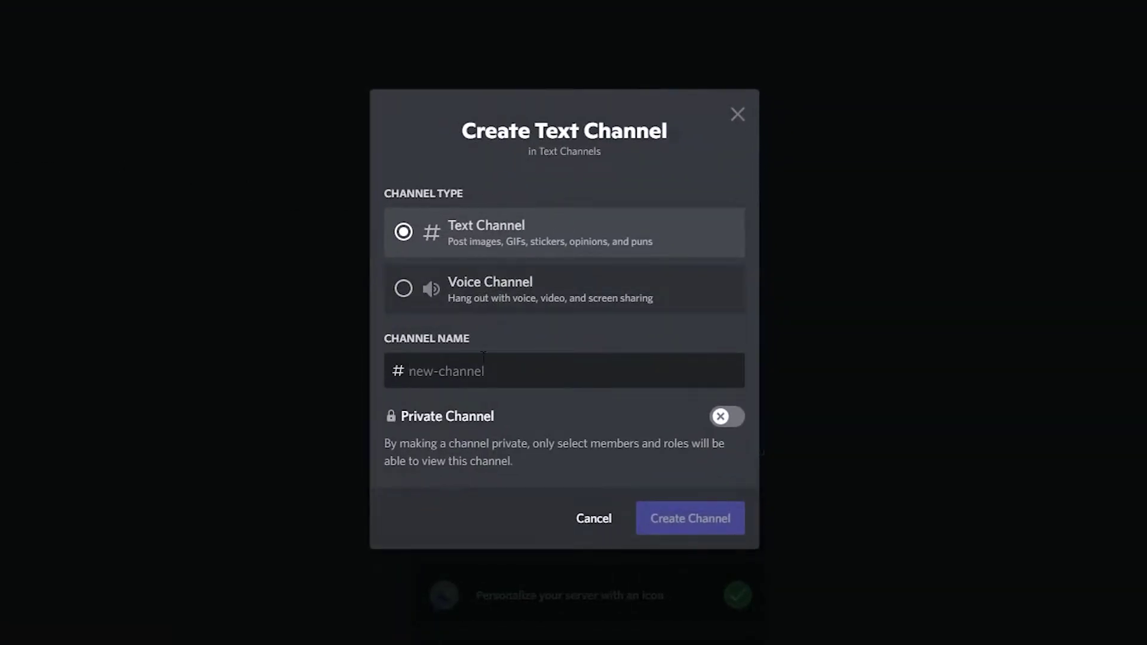
text(welcome)
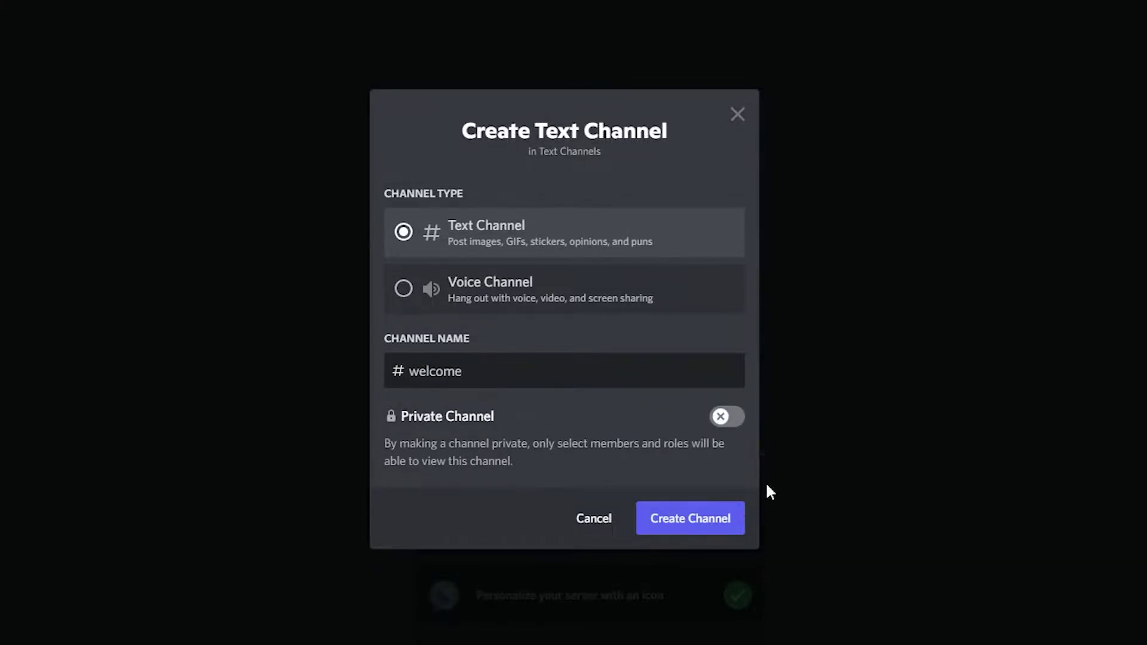
click(676, 518)
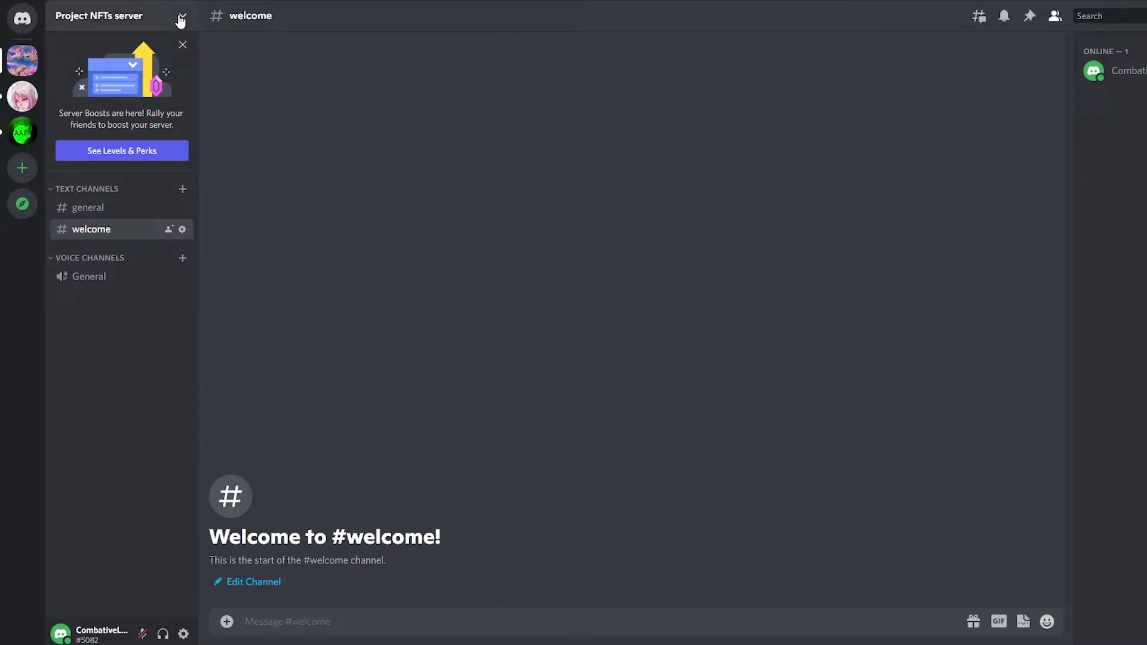
click(181, 18)
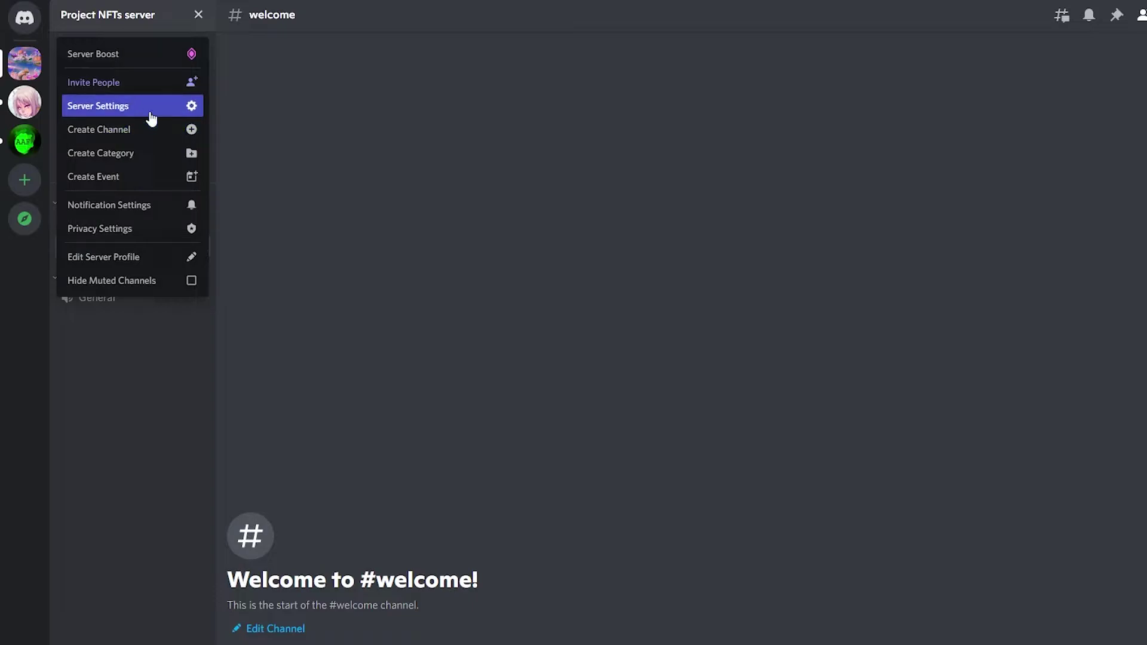
Begin Community setup, requiring verified email and scanning media from all members
click(150, 108)
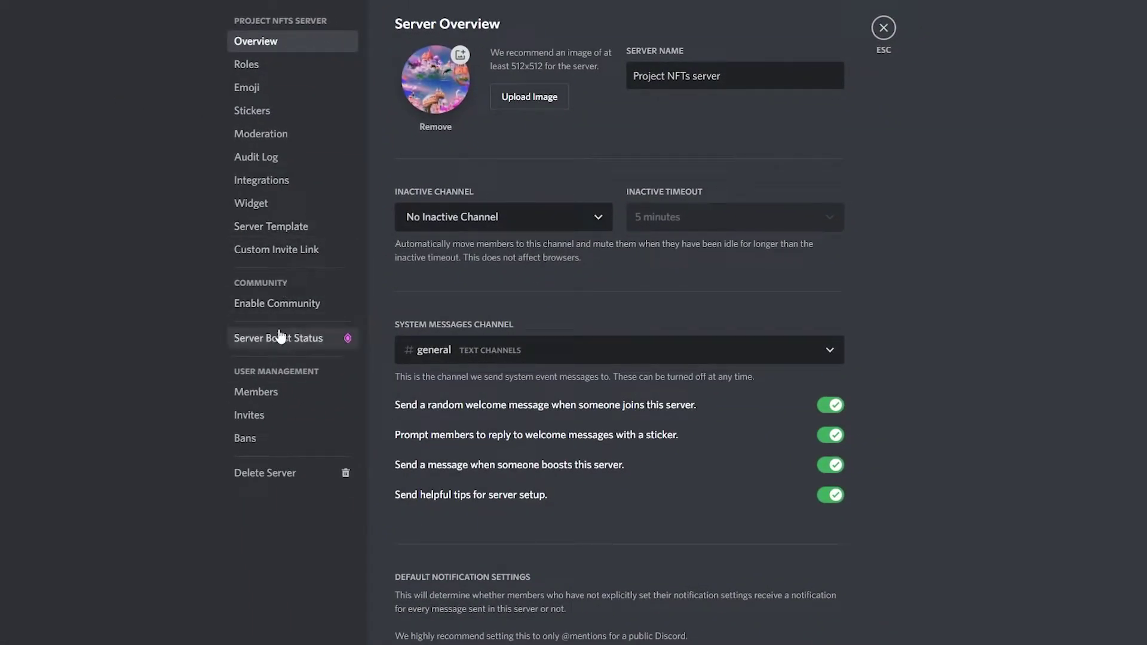
click(270, 305)
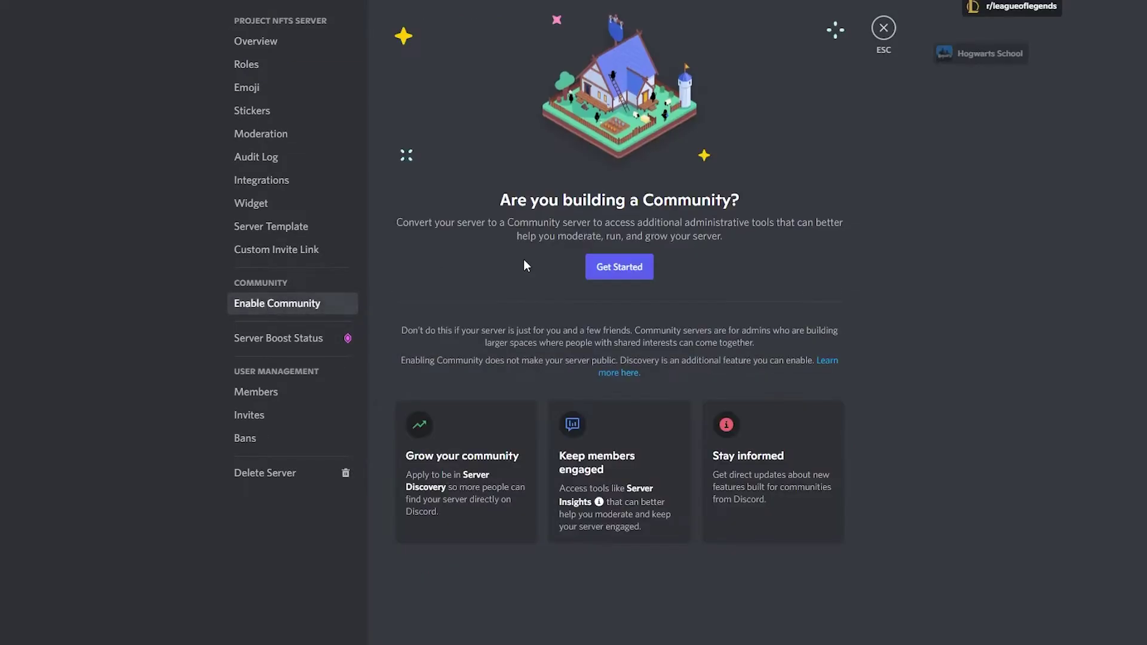
click(605, 269)
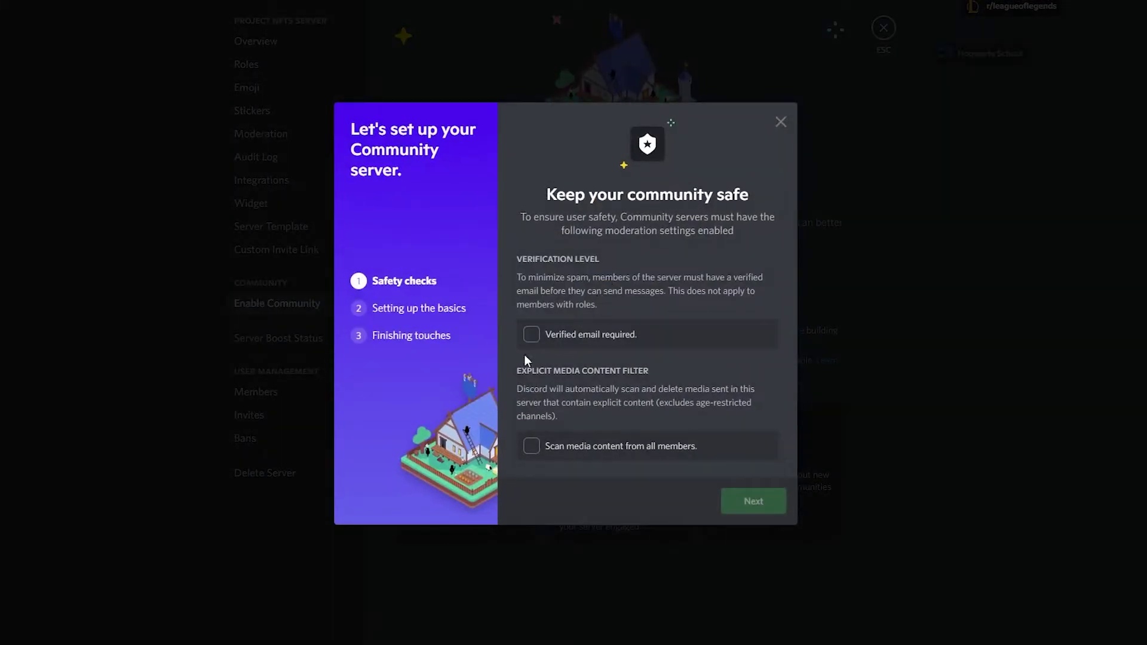
click(532, 336)
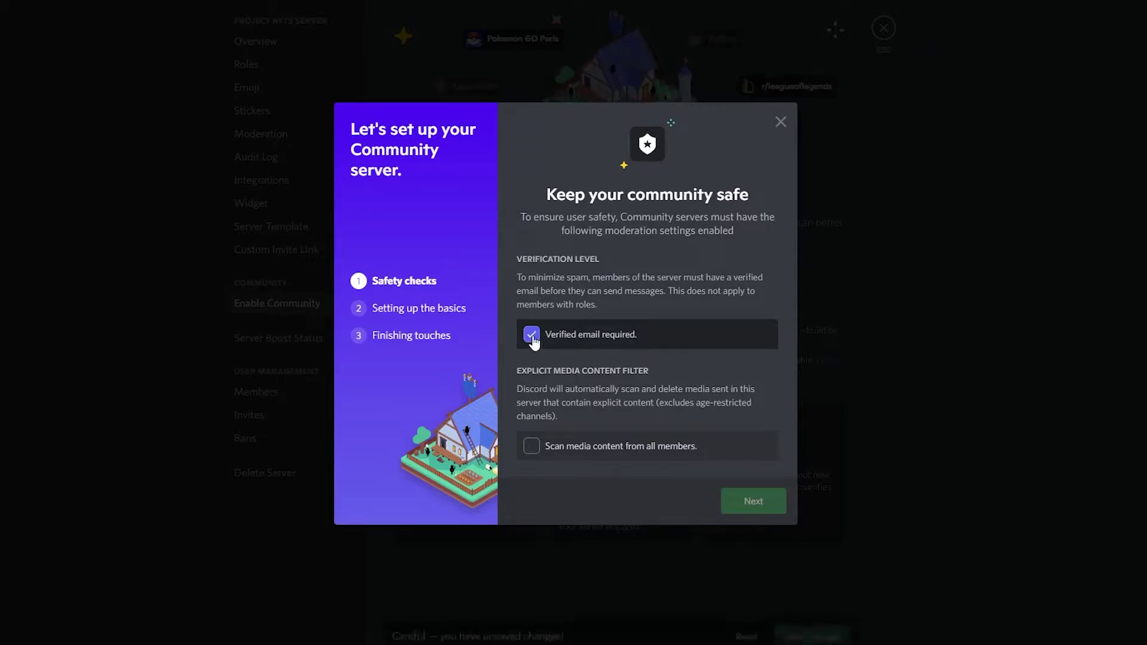
click(533, 446)
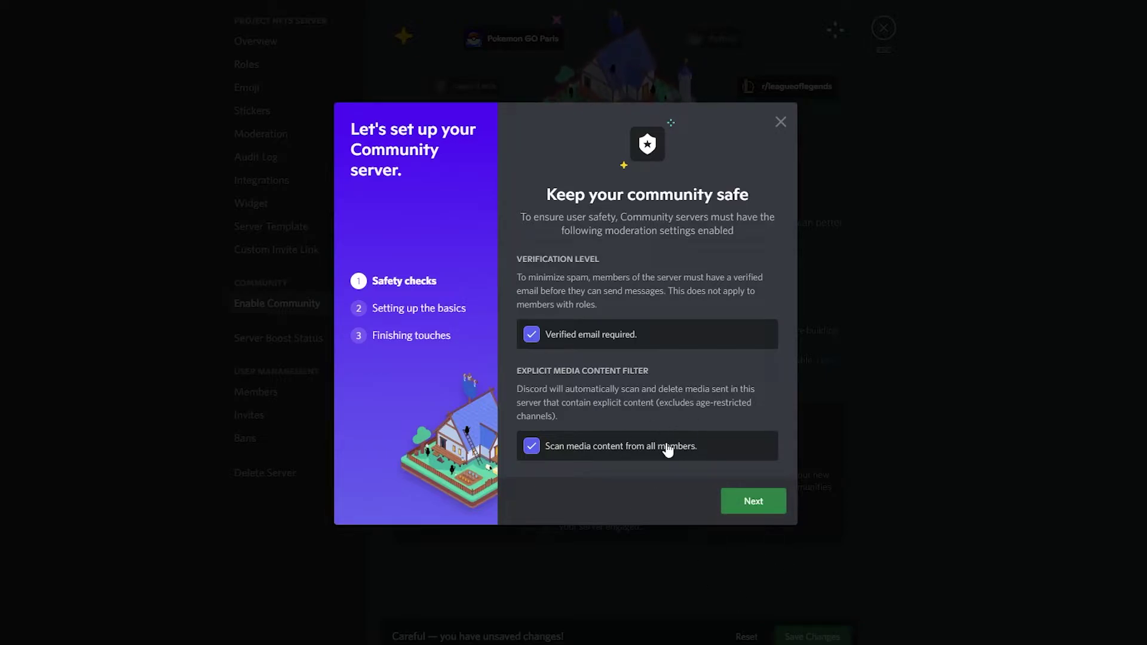
click(741, 502)
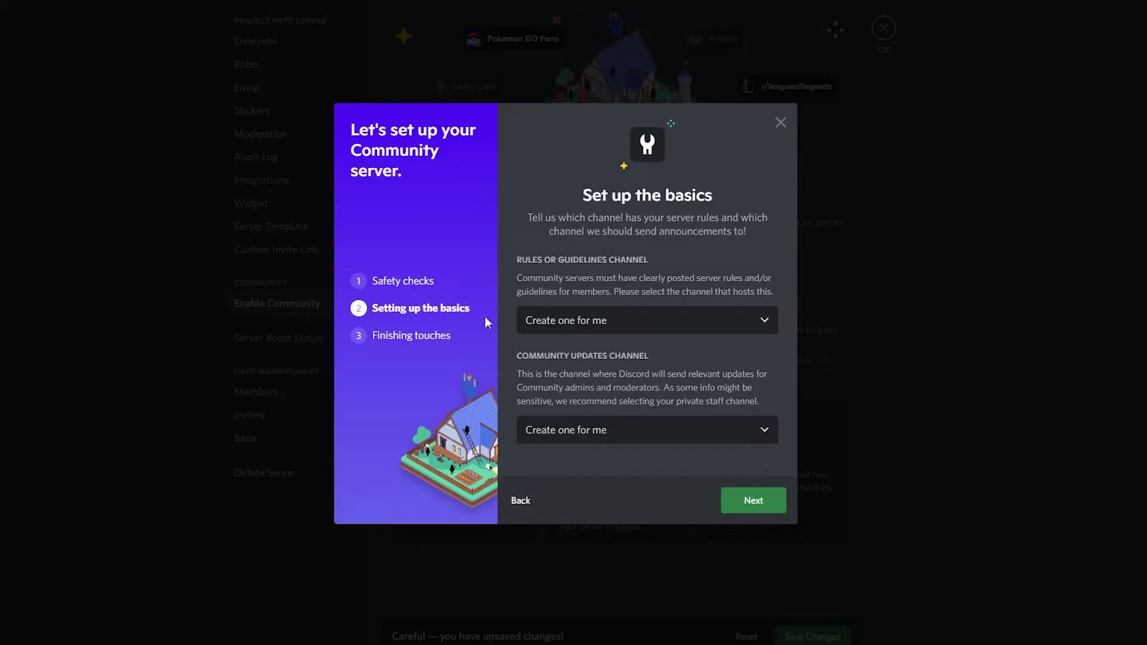
Make #welcome the rules channel and #general the community updates channel
click(601, 321)
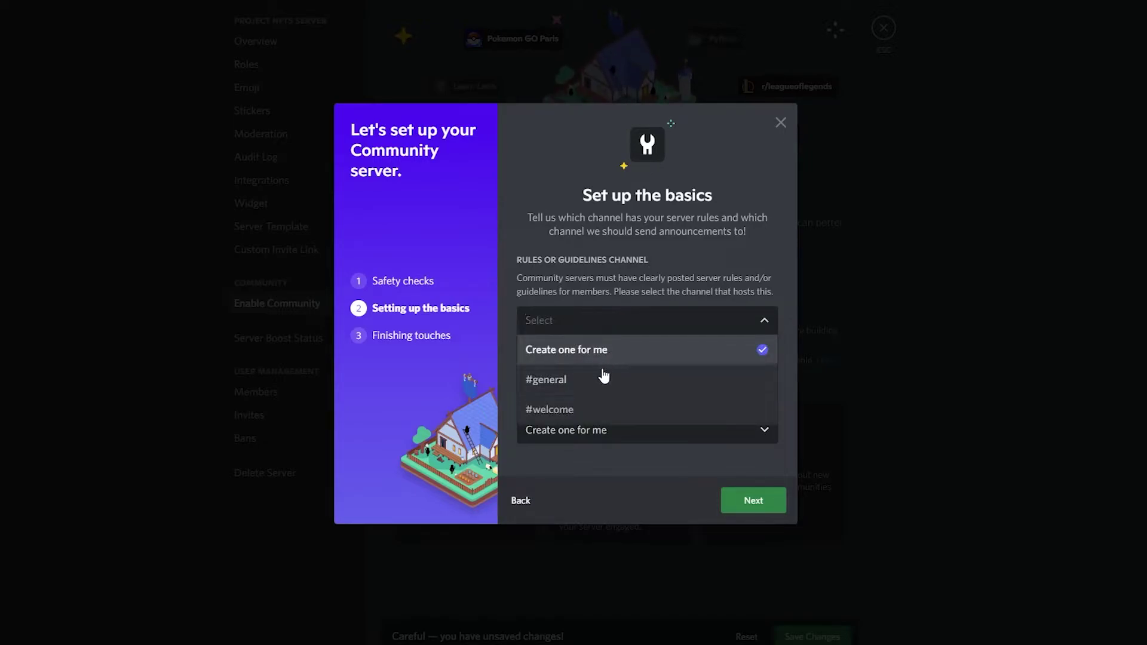
click(588, 408)
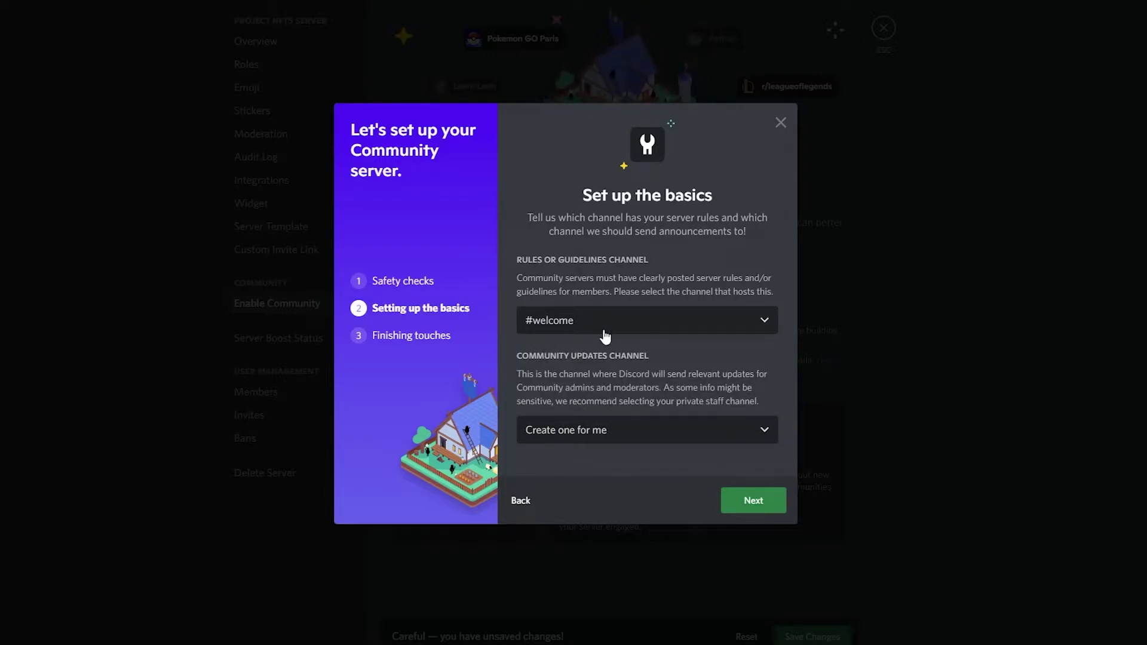
click(601, 440)
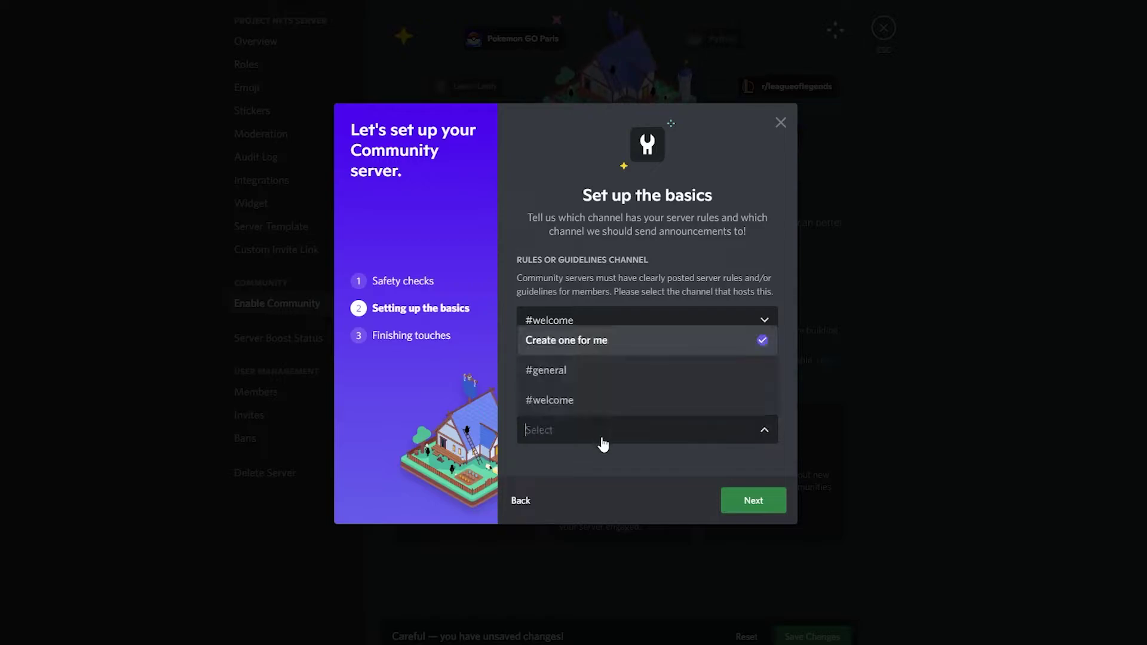
click(604, 376)
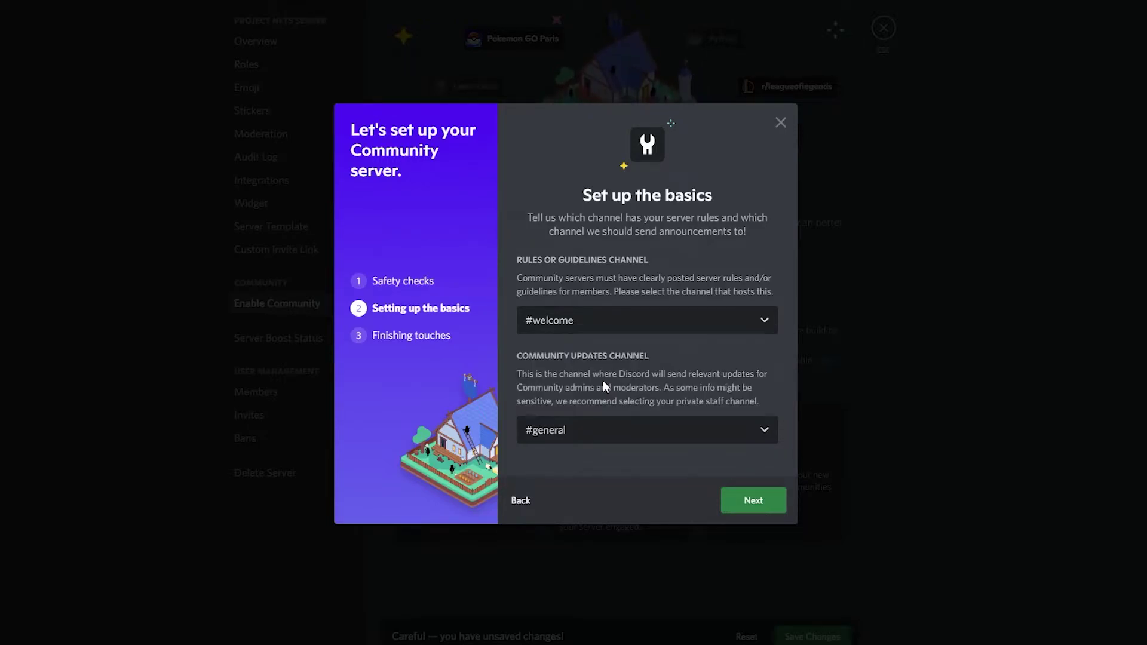
click(760, 504)
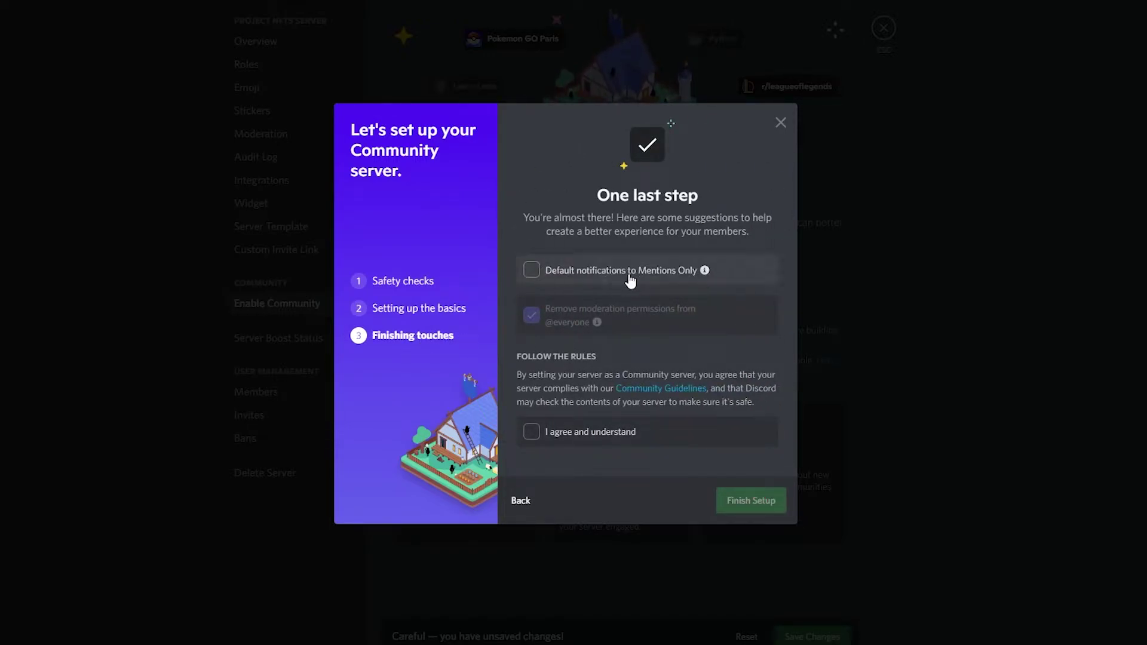
Default notifications to Mentions Only, agree to the Community Guidelines, and finish setup
click(532, 270)
click(532, 431)
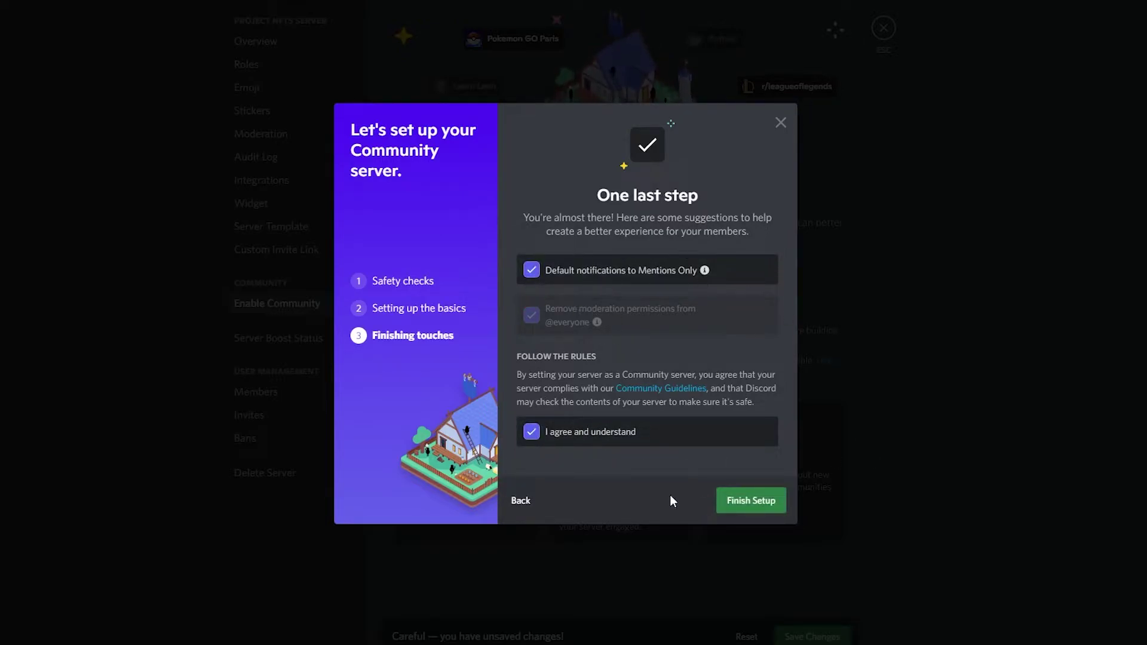
click(758, 500)
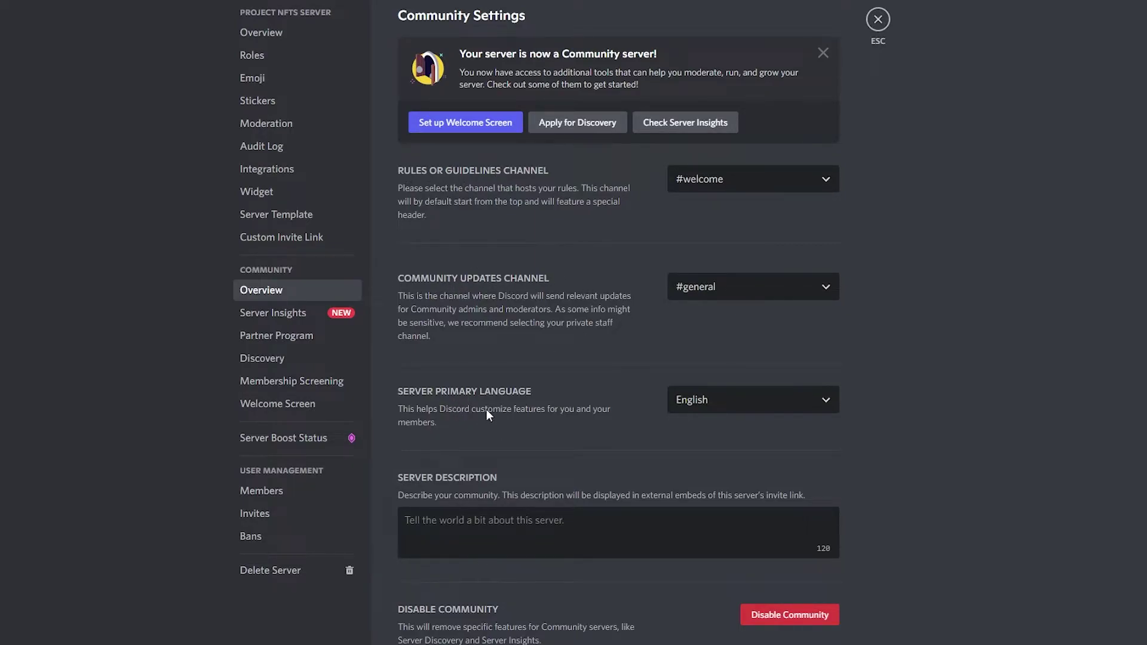
scroll(557, 413, down, 2)
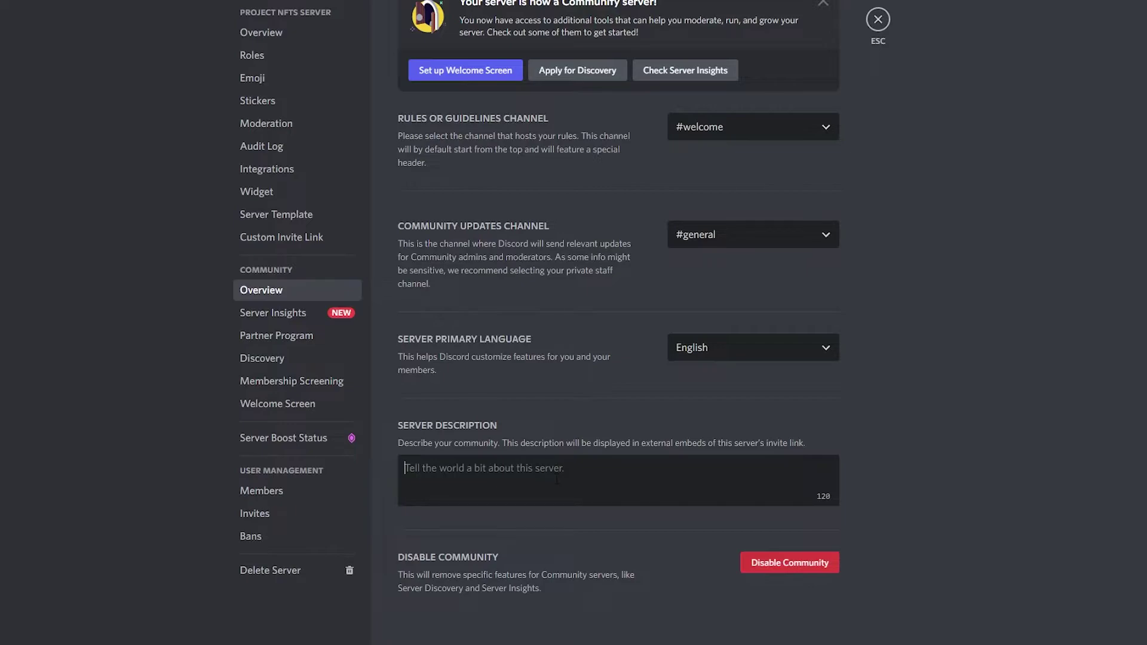
scroll(556, 480, up, 1)
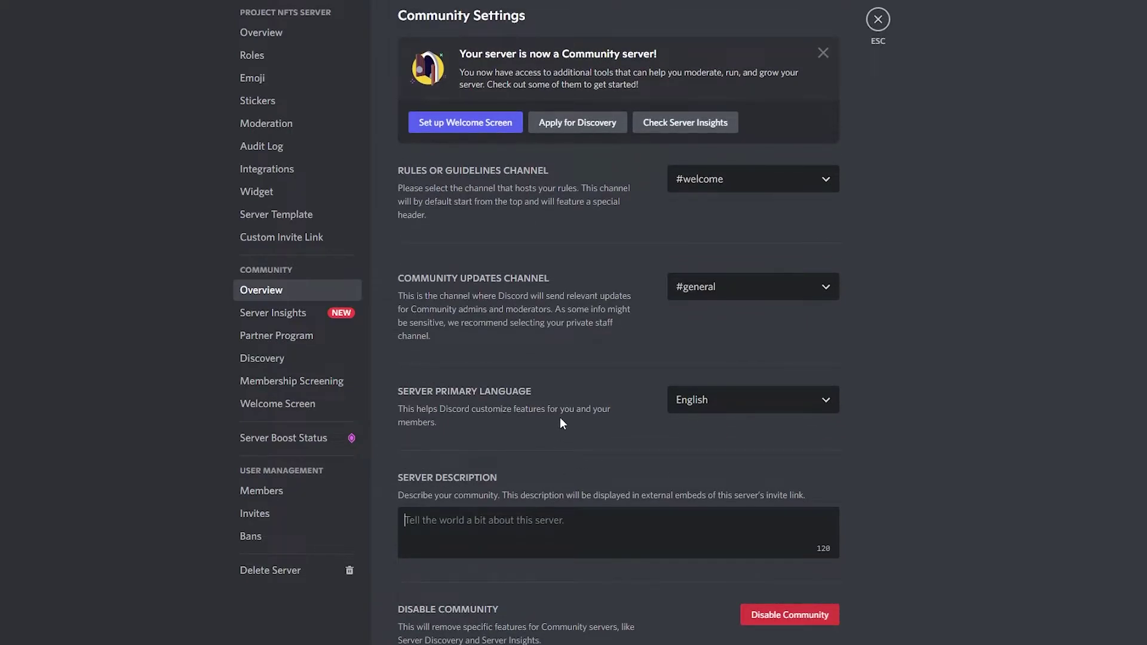
Set the Project NFTs verification level to Highest in Moderation and save the change
click(285, 127)
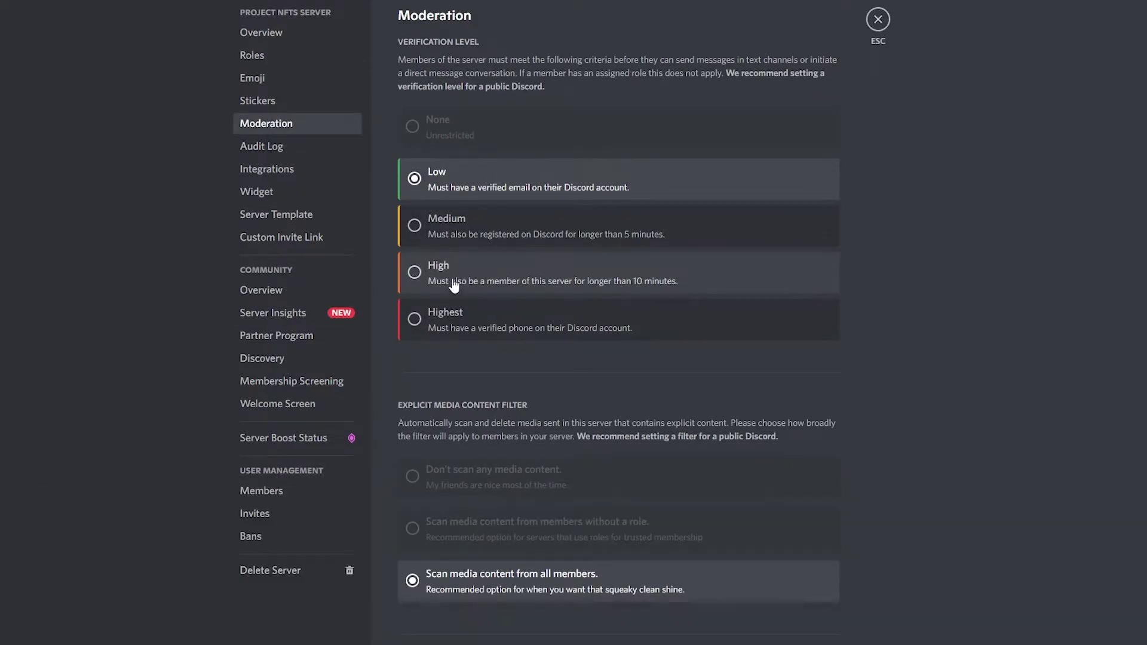
click(486, 245)
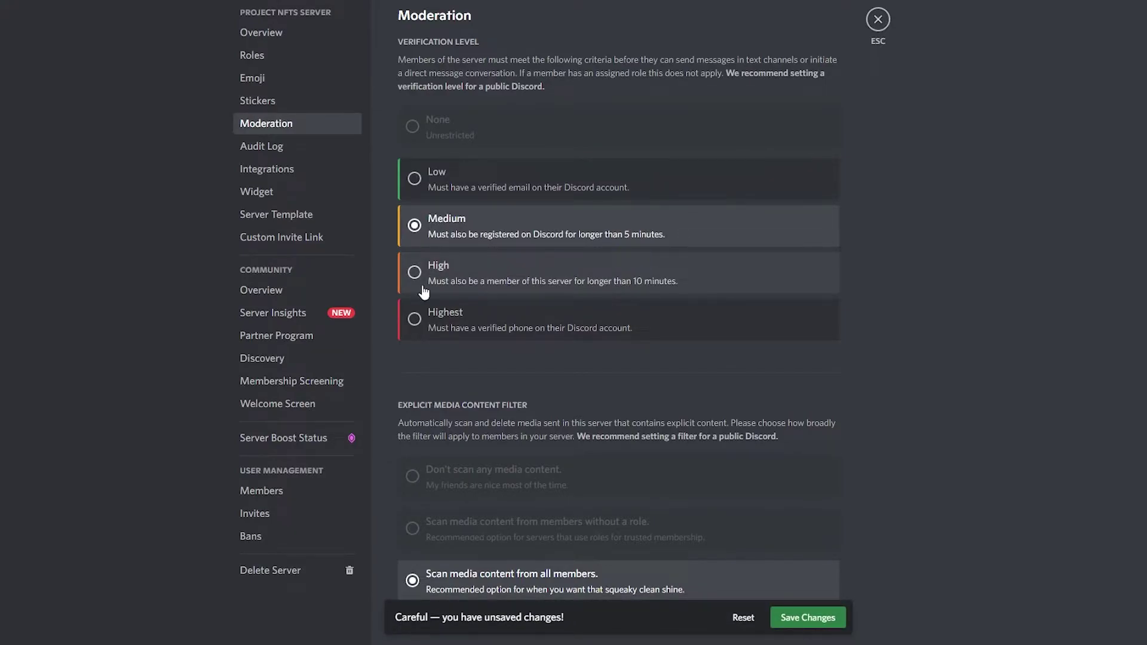
click(472, 288)
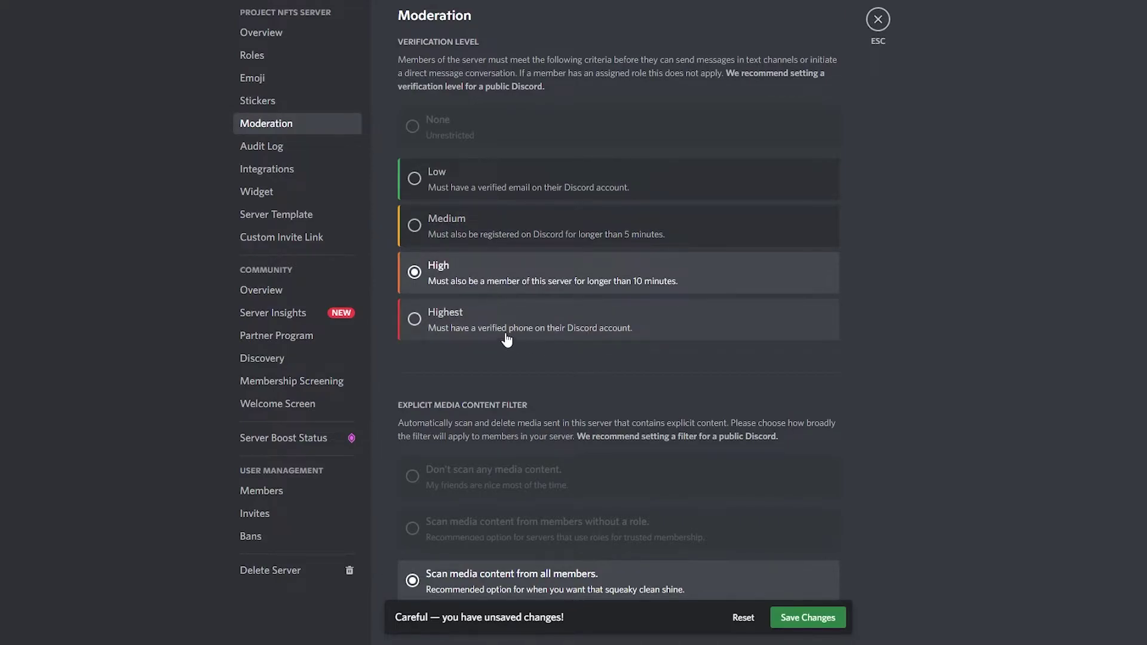
click(585, 332)
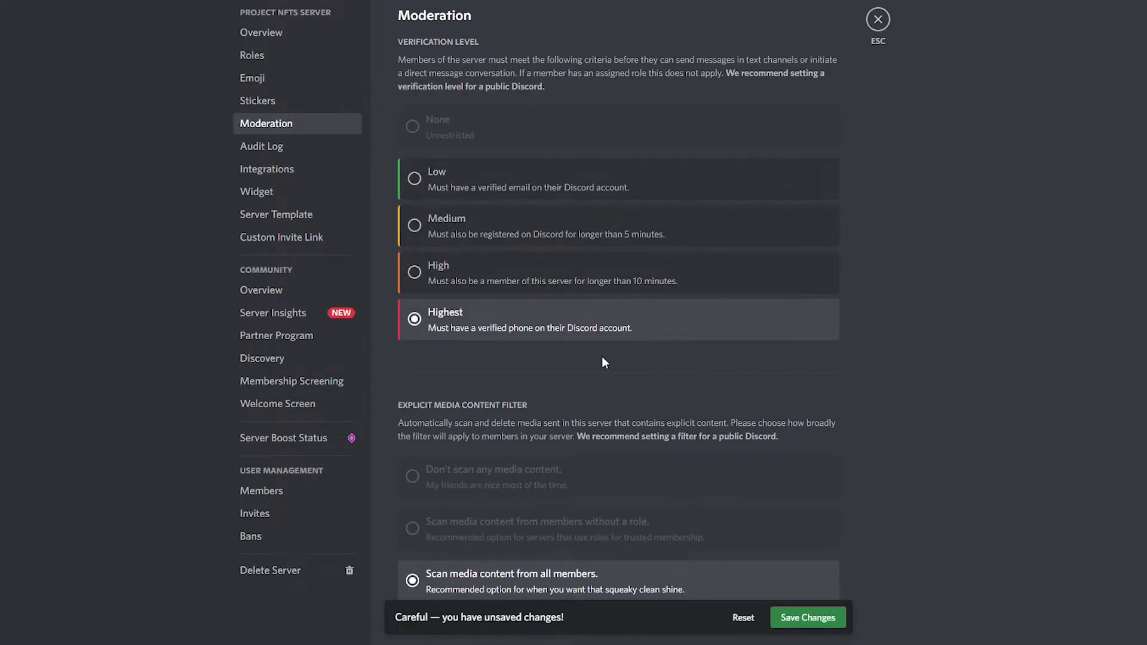
scroll(509, 331, down, 1)
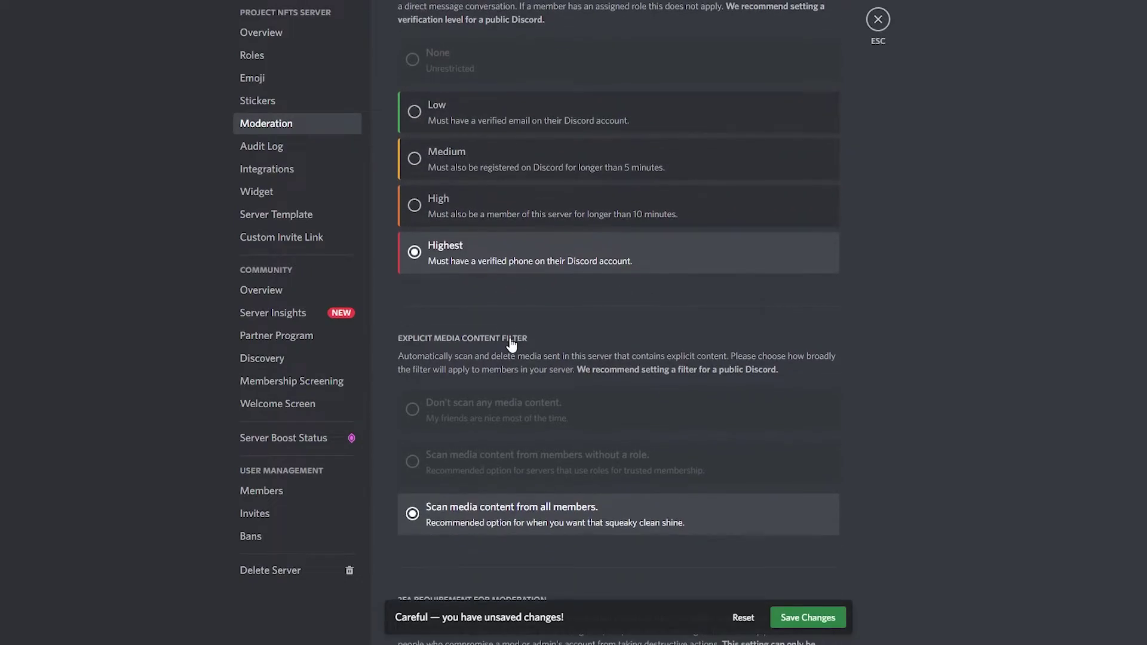
scroll(503, 292, down, 2)
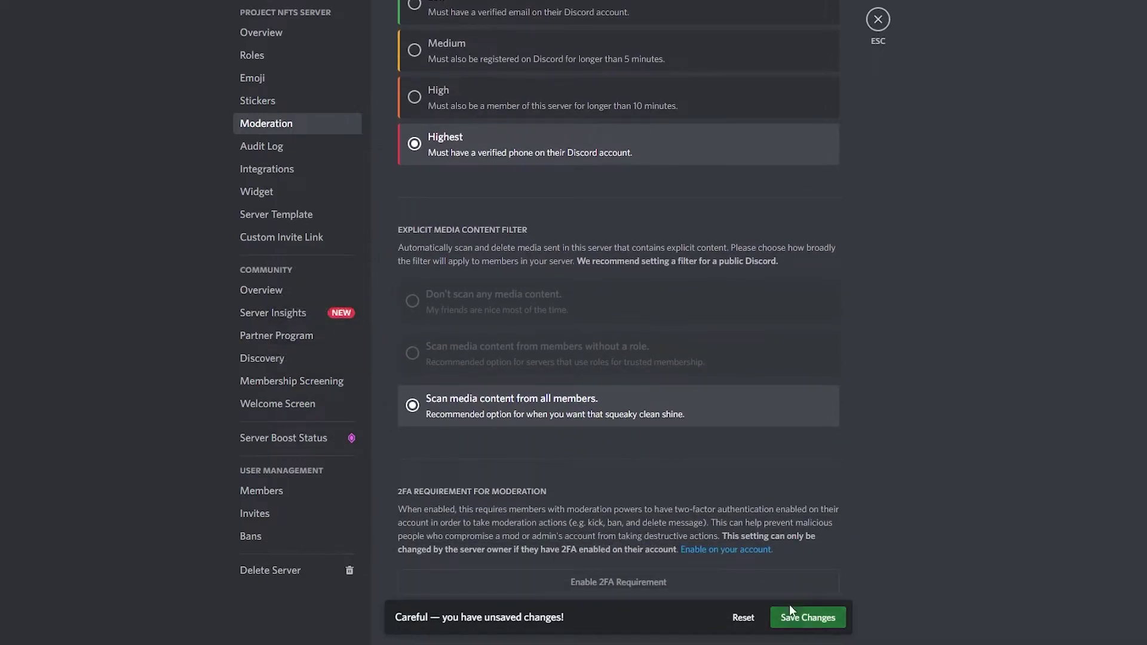
scroll(545, 109, up, 3)
click(812, 617)
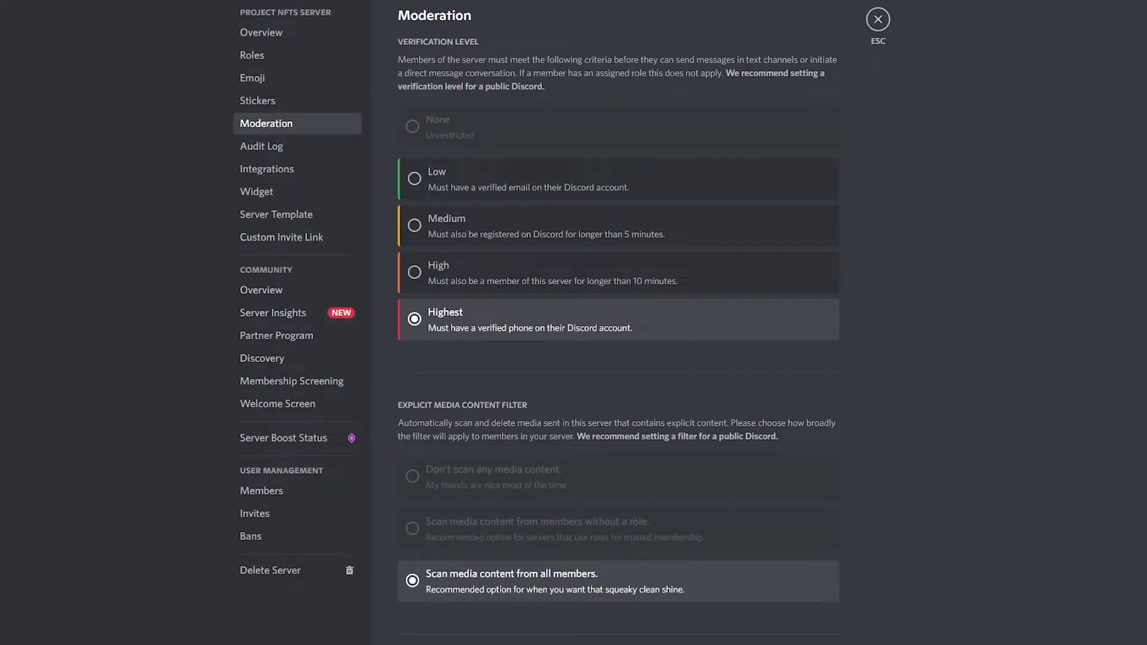
click(878, 19)
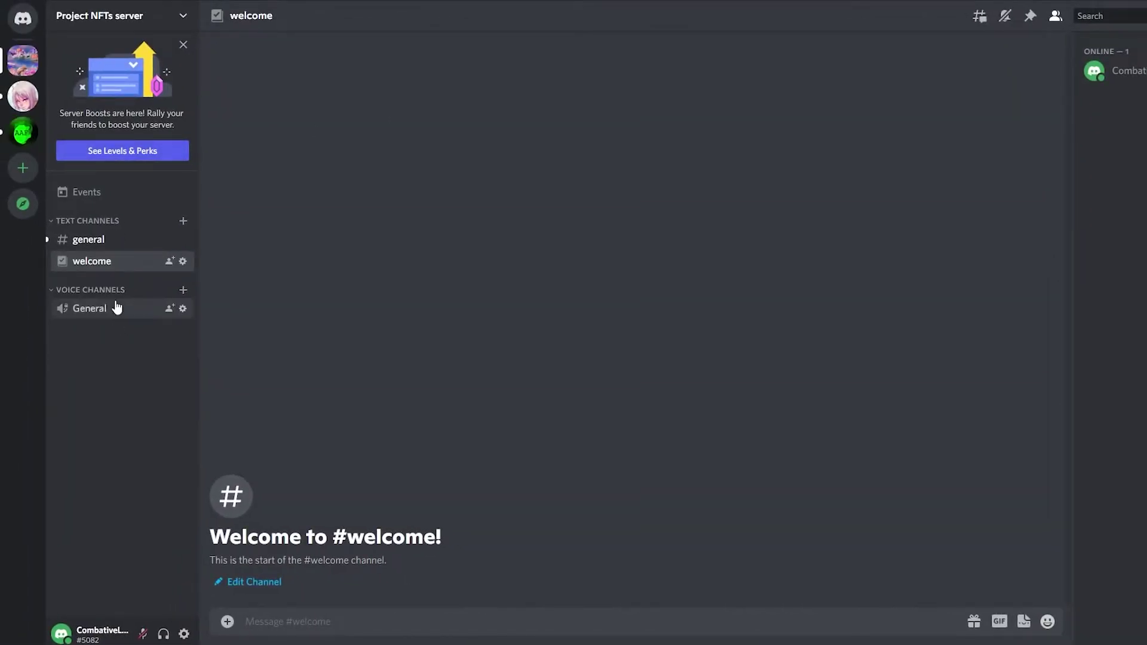
click(180, 263)
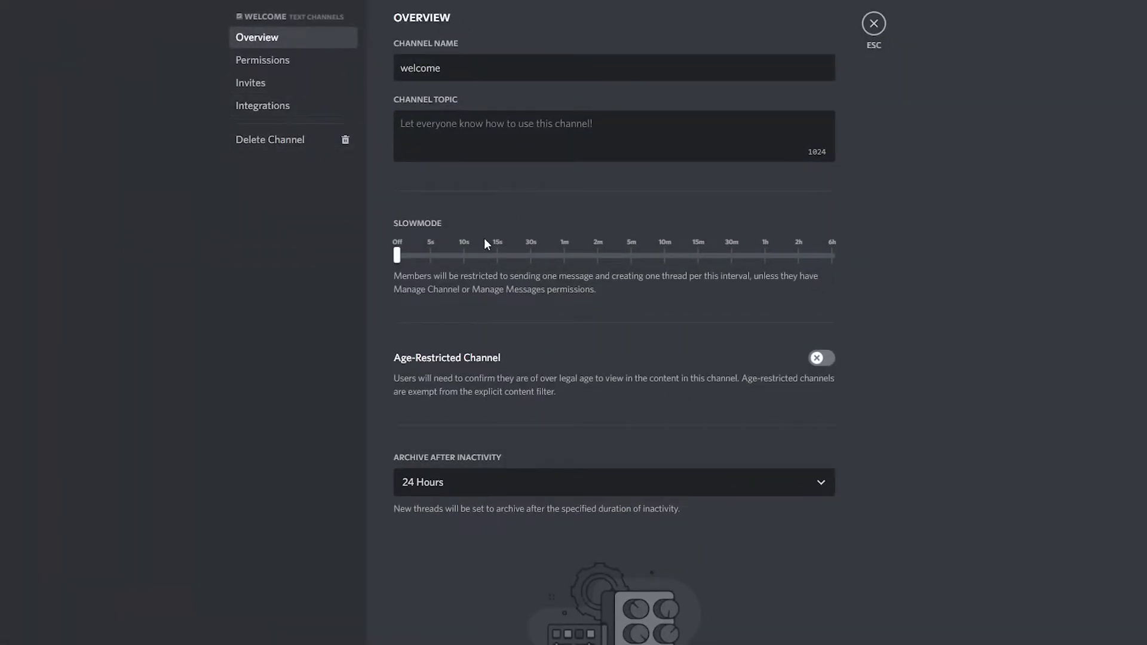
click(315, 59)
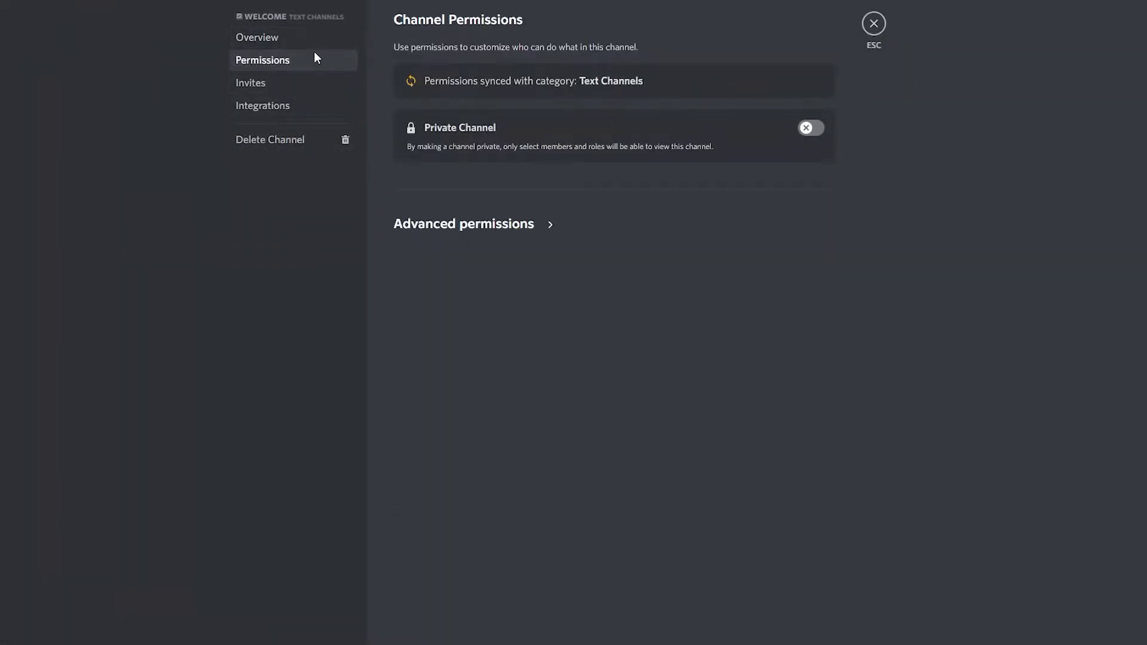
click(505, 227)
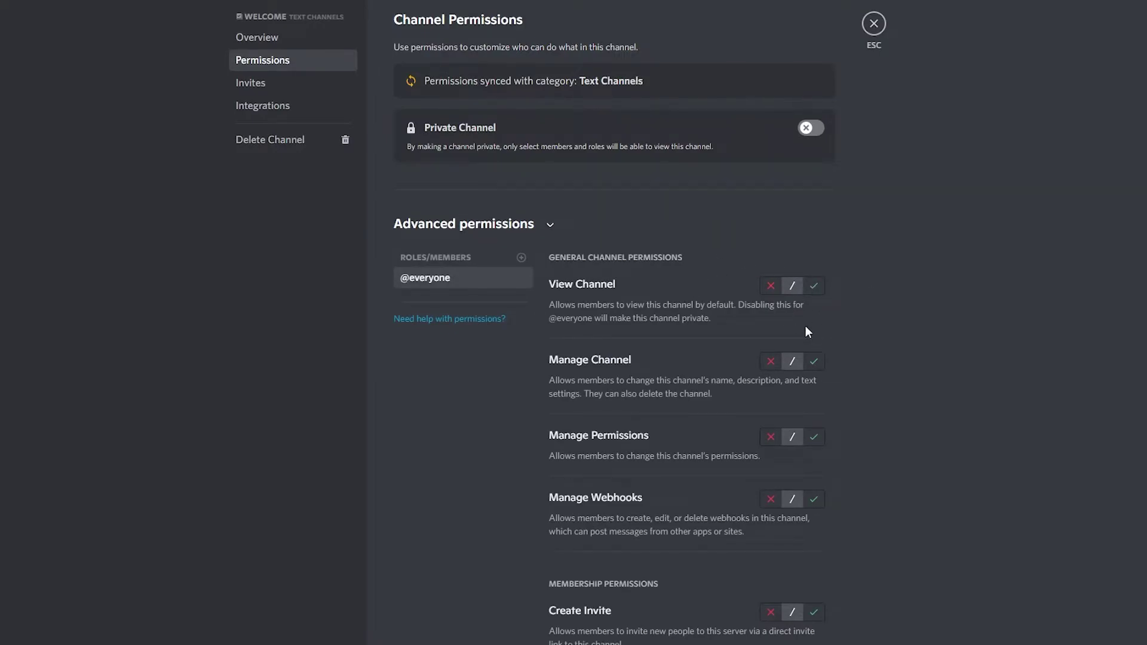
click(813, 286)
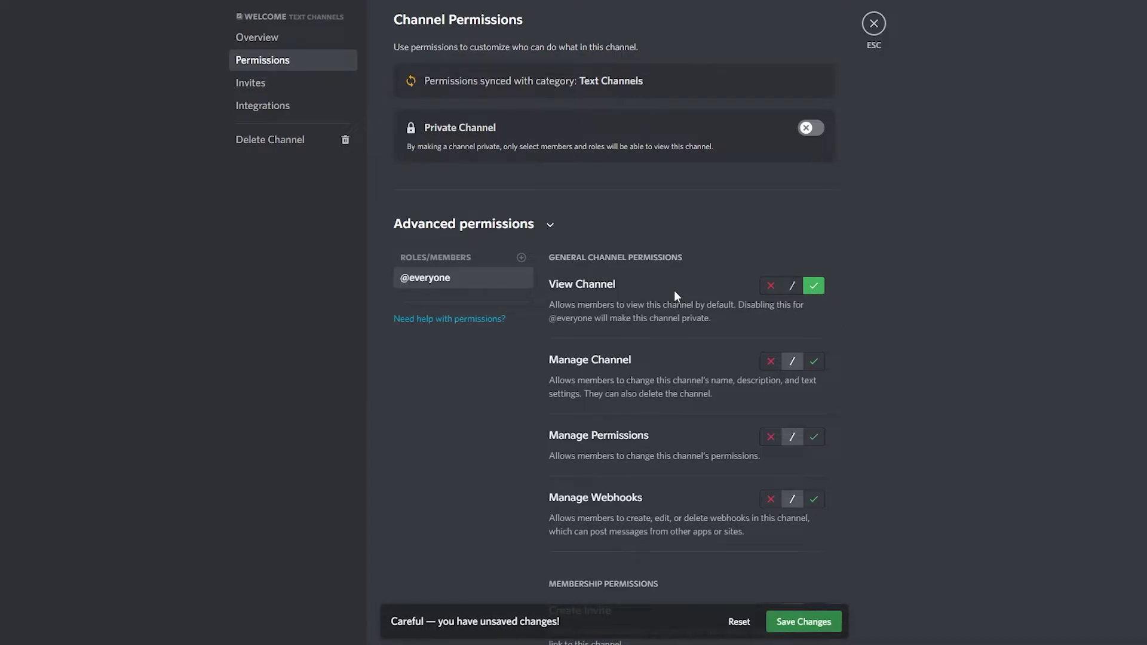
click(830, 627)
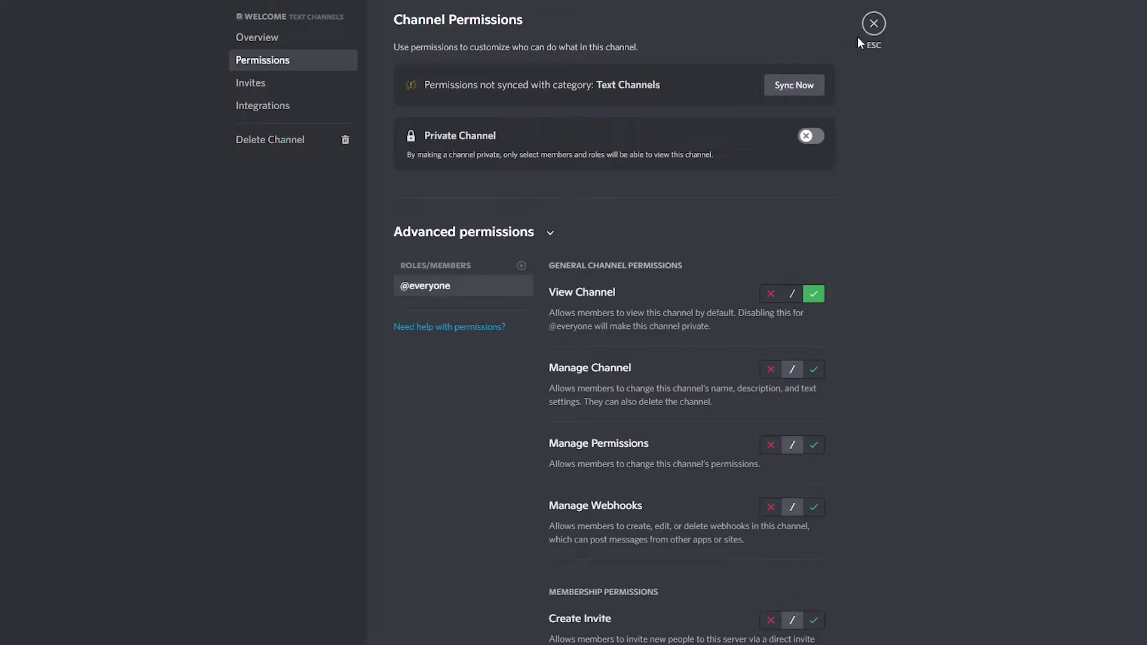
click(872, 24)
Start the Welcome Screen setup and add #welcome as a recommended channel
click(154, 23)
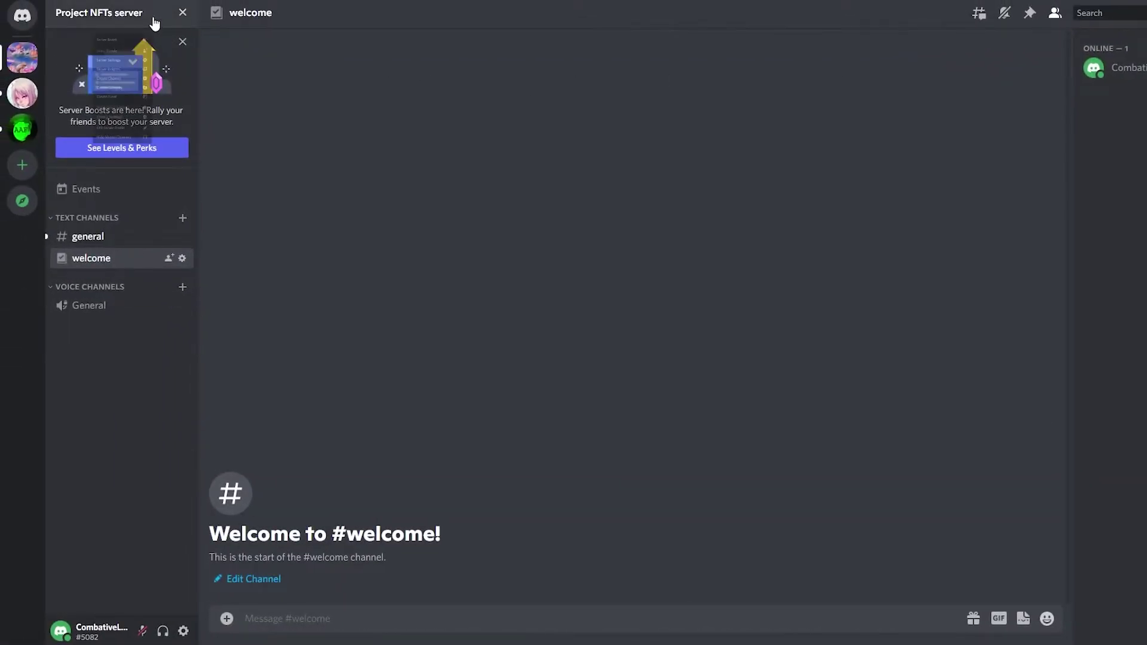
click(156, 97)
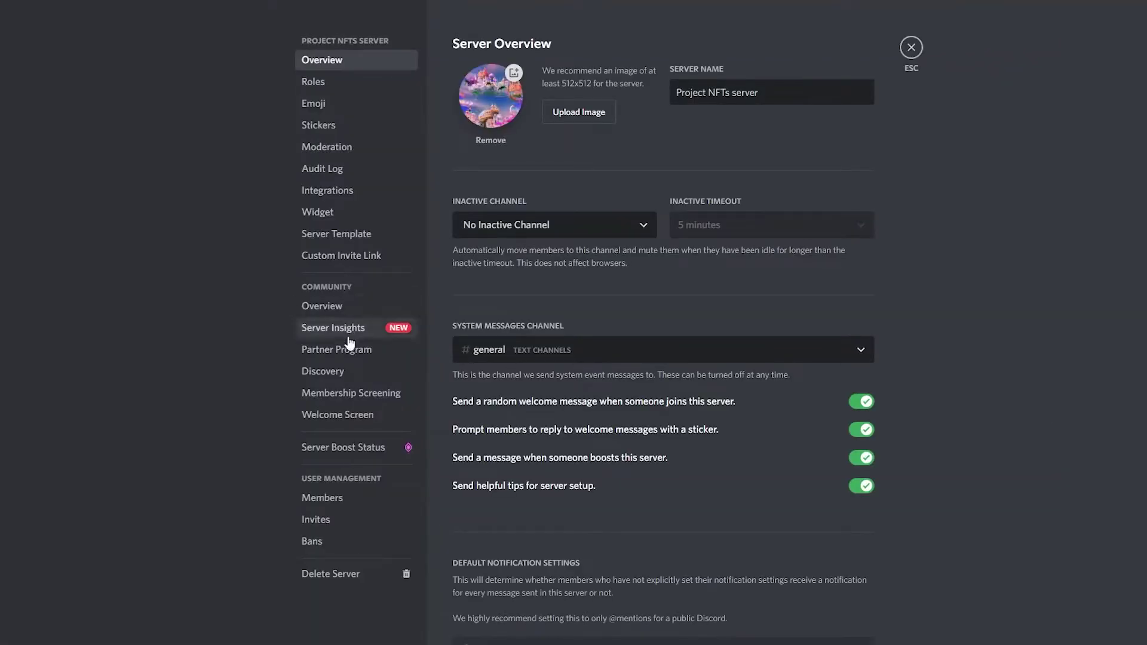
click(342, 420)
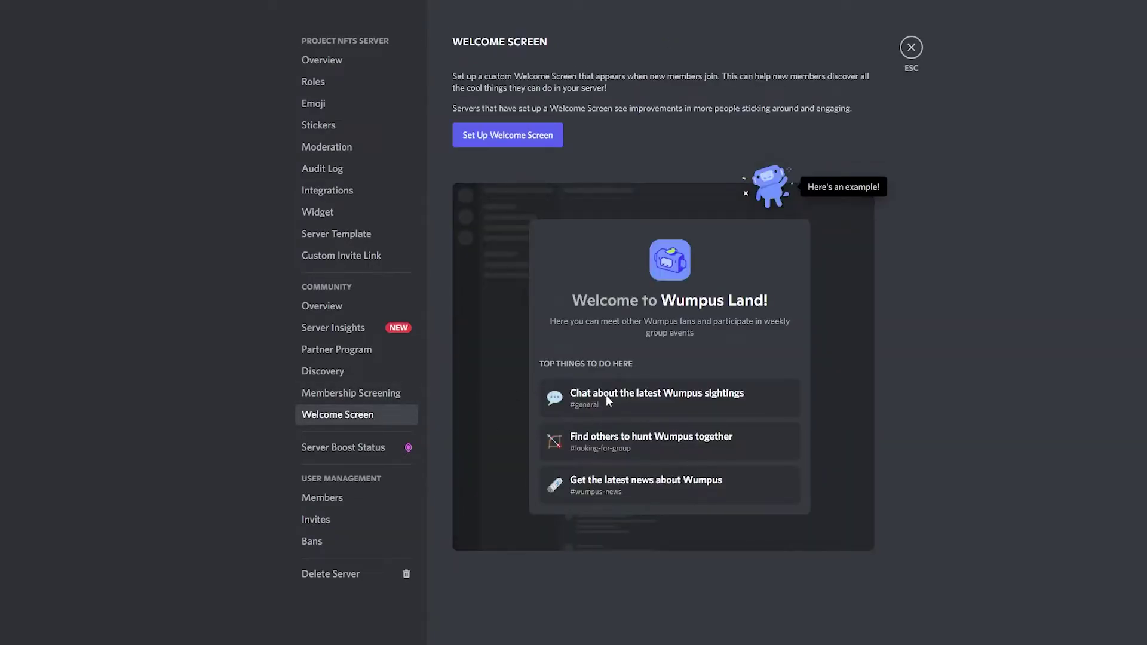
click(537, 142)
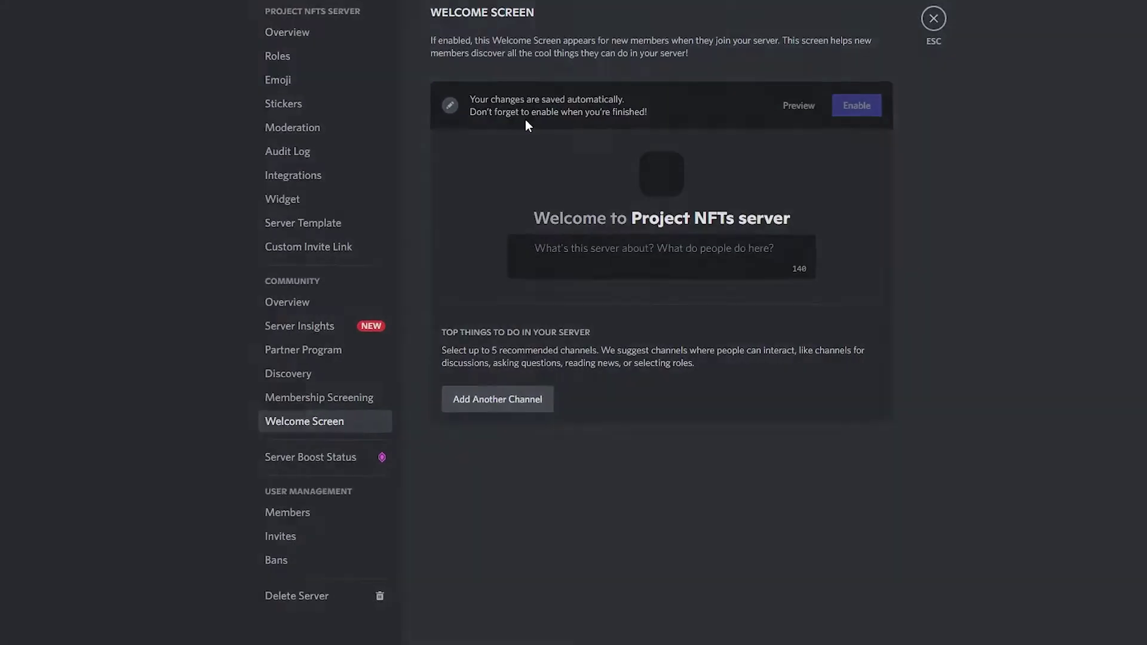
click(497, 400)
click(476, 242)
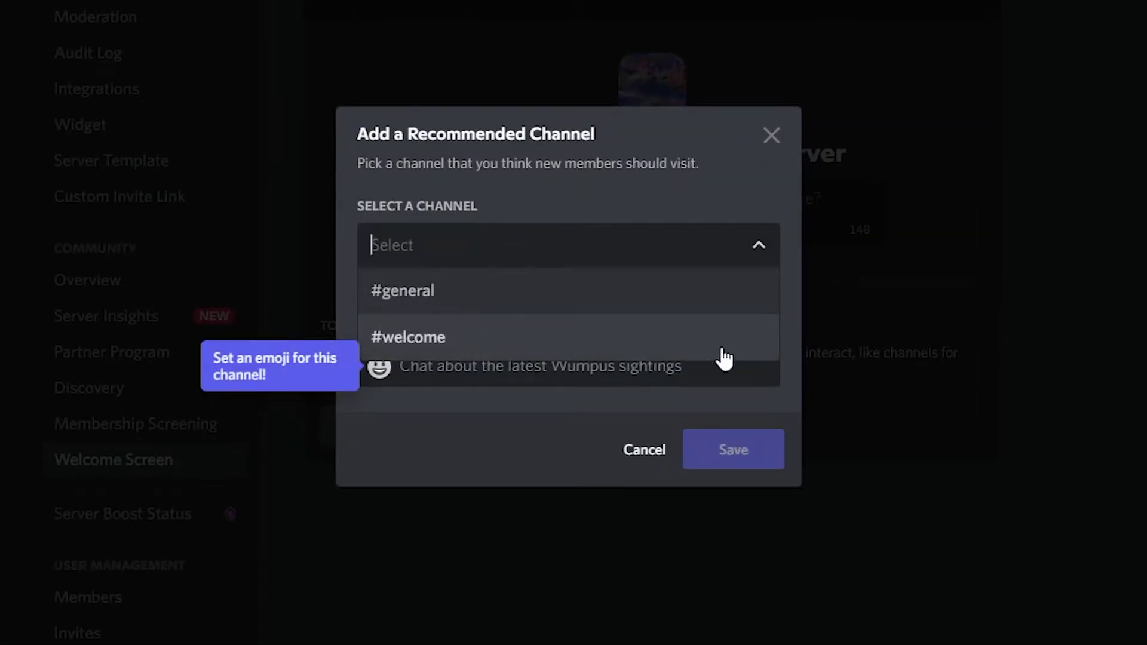
click(438, 344)
Describe #welcome as 'Welcome new comers' with the :wave: emoji and save it
click(462, 370)
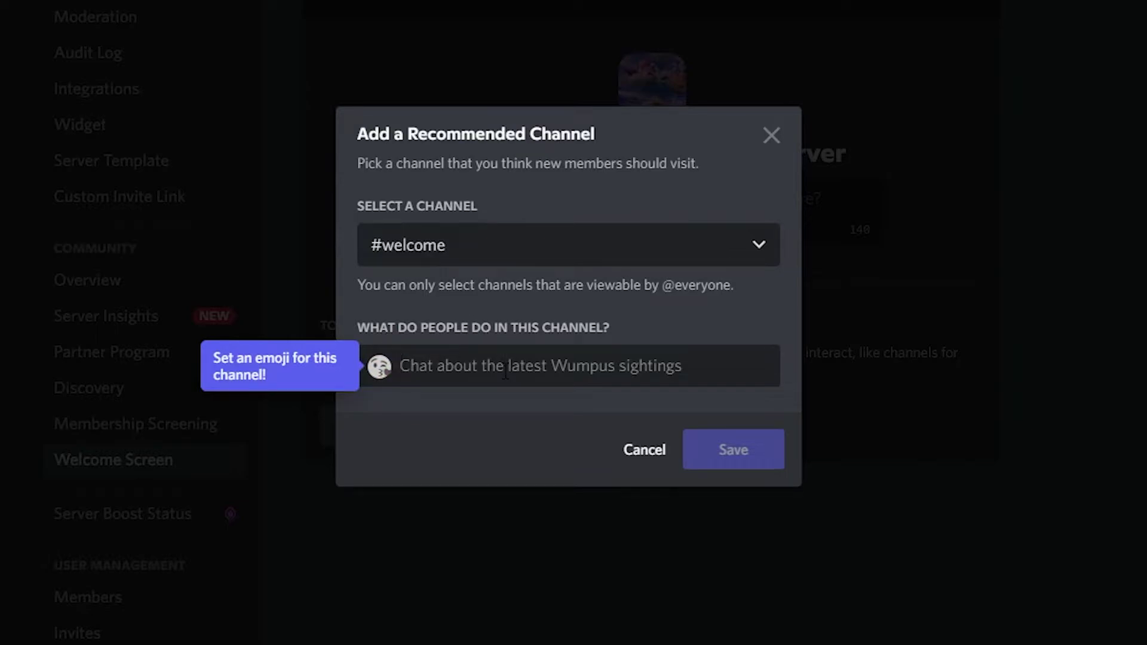
text(Welcome new comers)
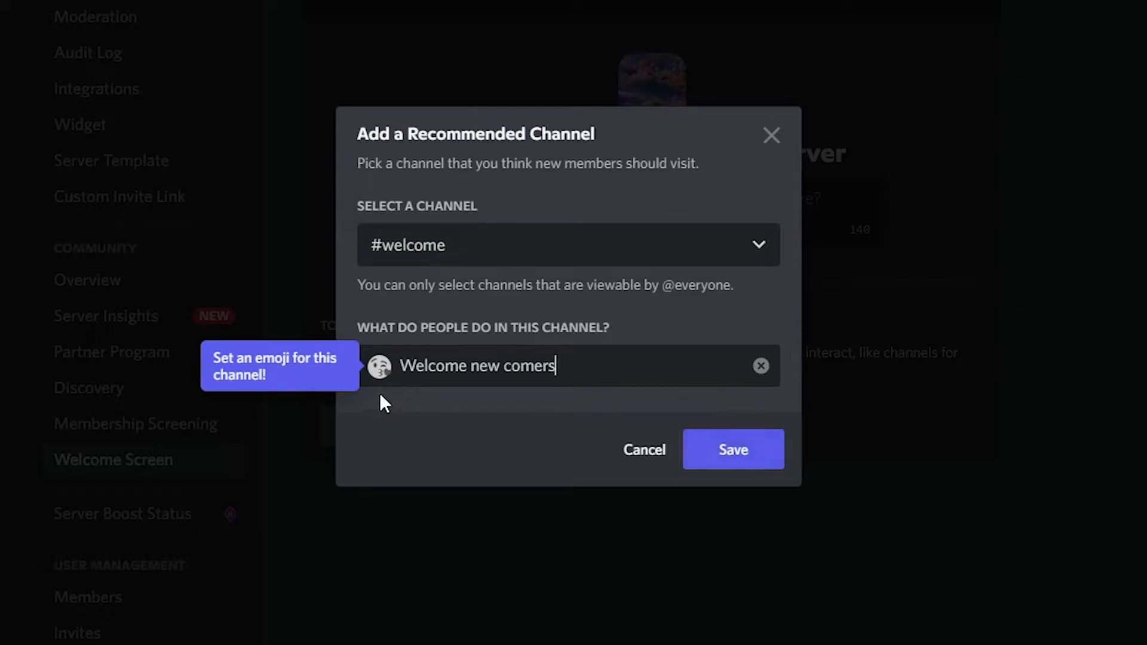
click(379, 365)
scroll(286, 179, down, 3)
scroll(287, 179, up, 3)
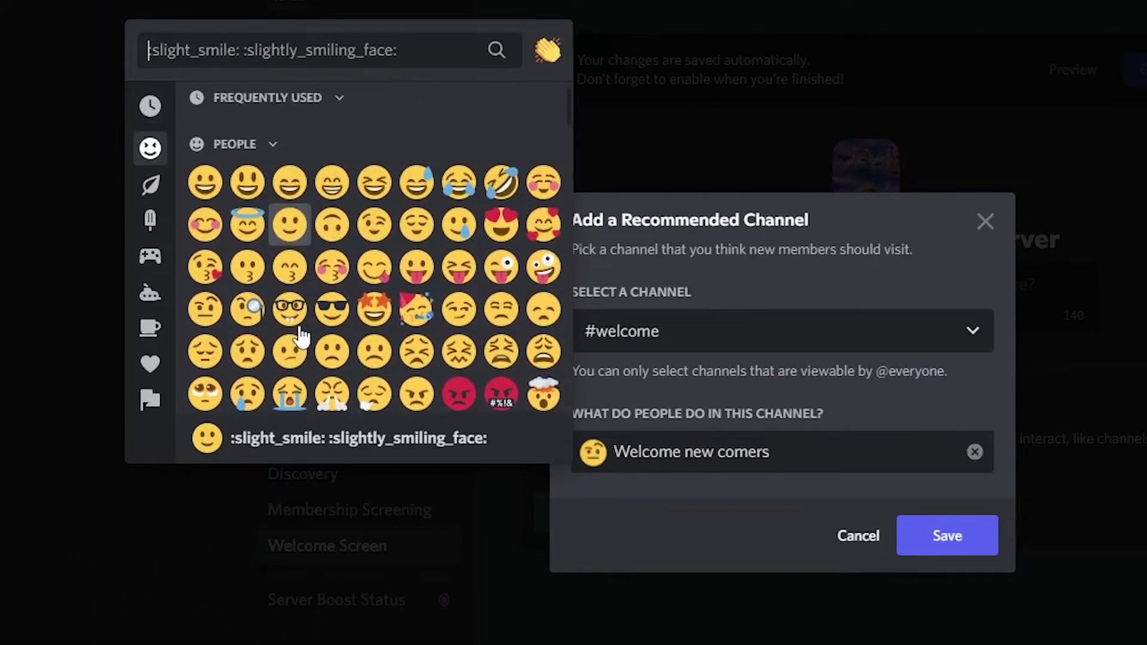
text(wave)
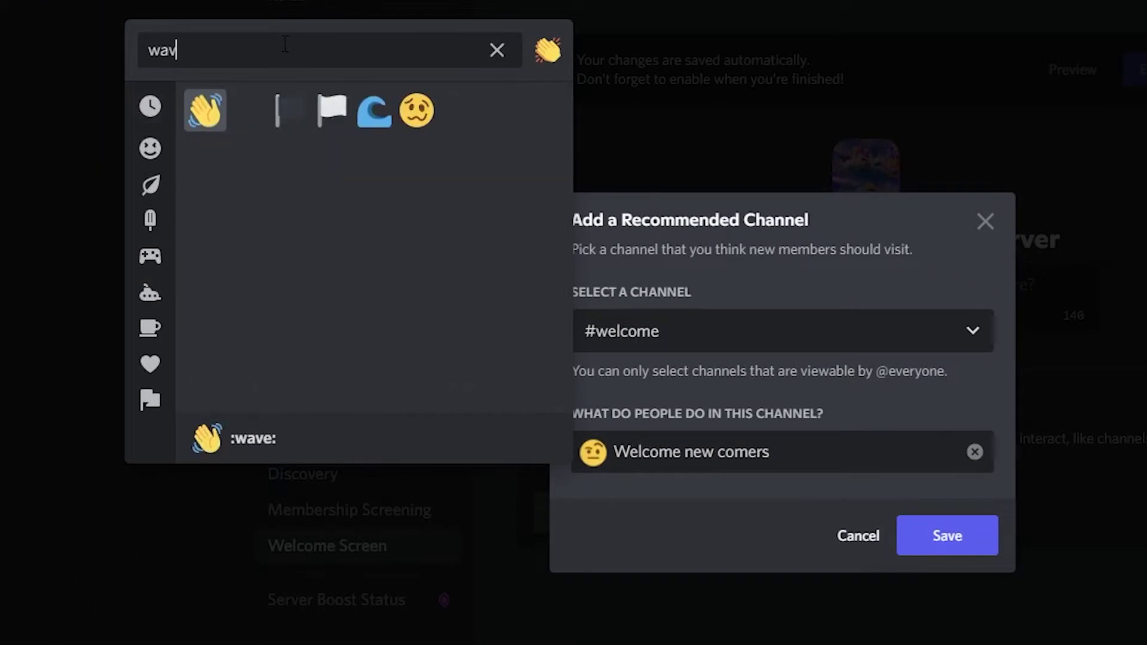
click(205, 111)
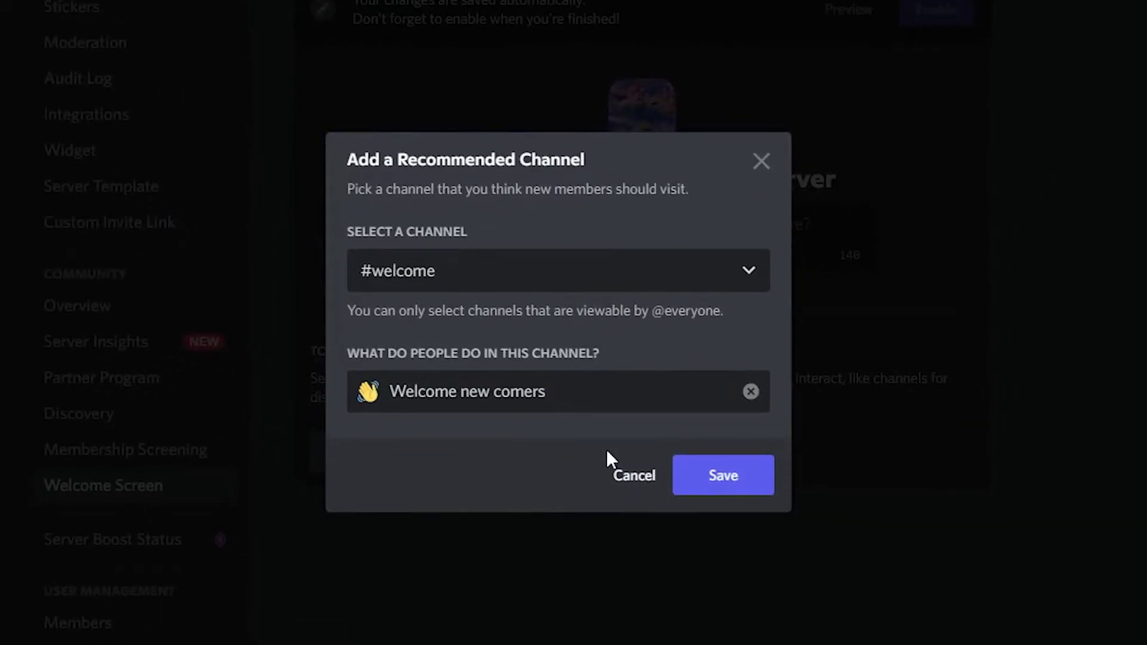
click(744, 485)
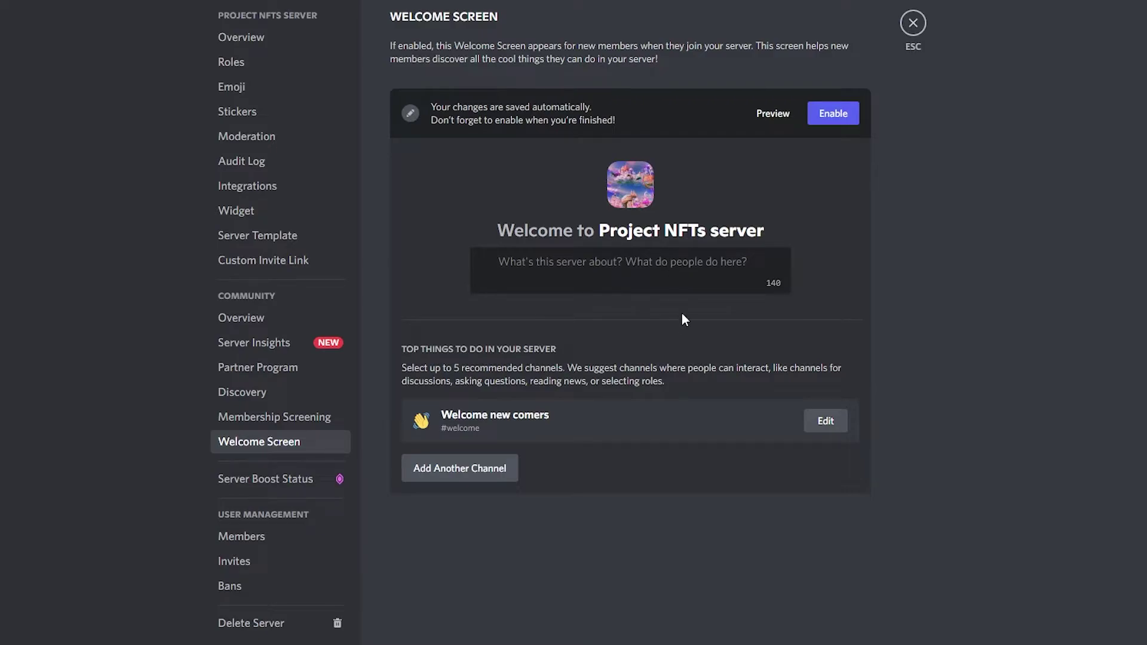
Enable the Welcome Screen and preview what new members will see
click(836, 117)
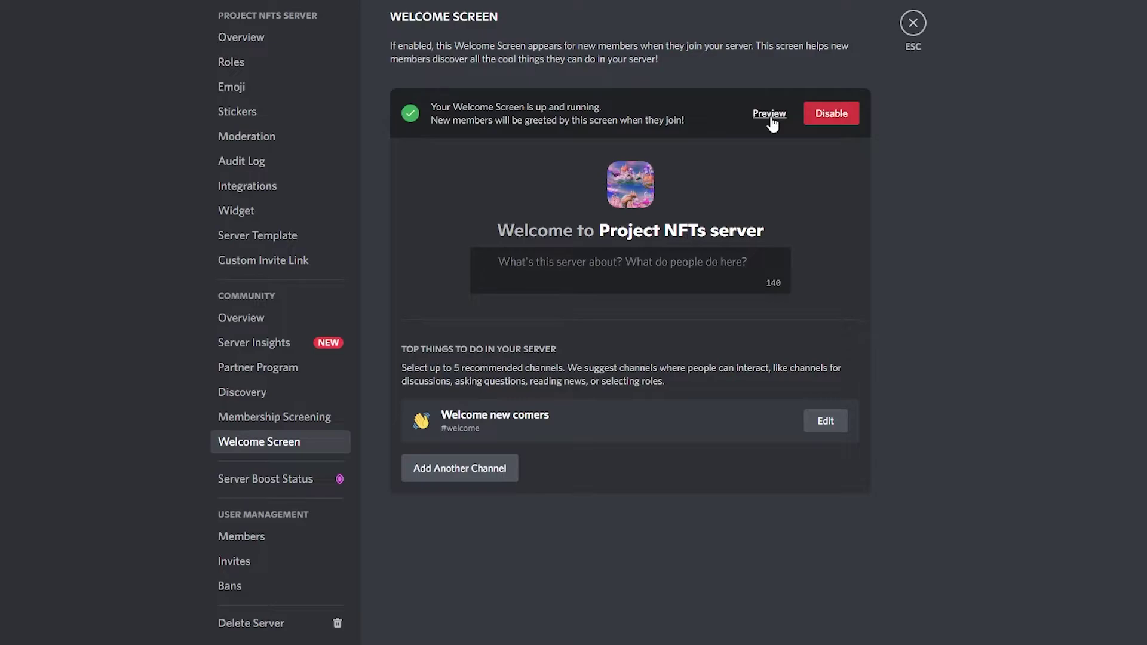
click(770, 116)
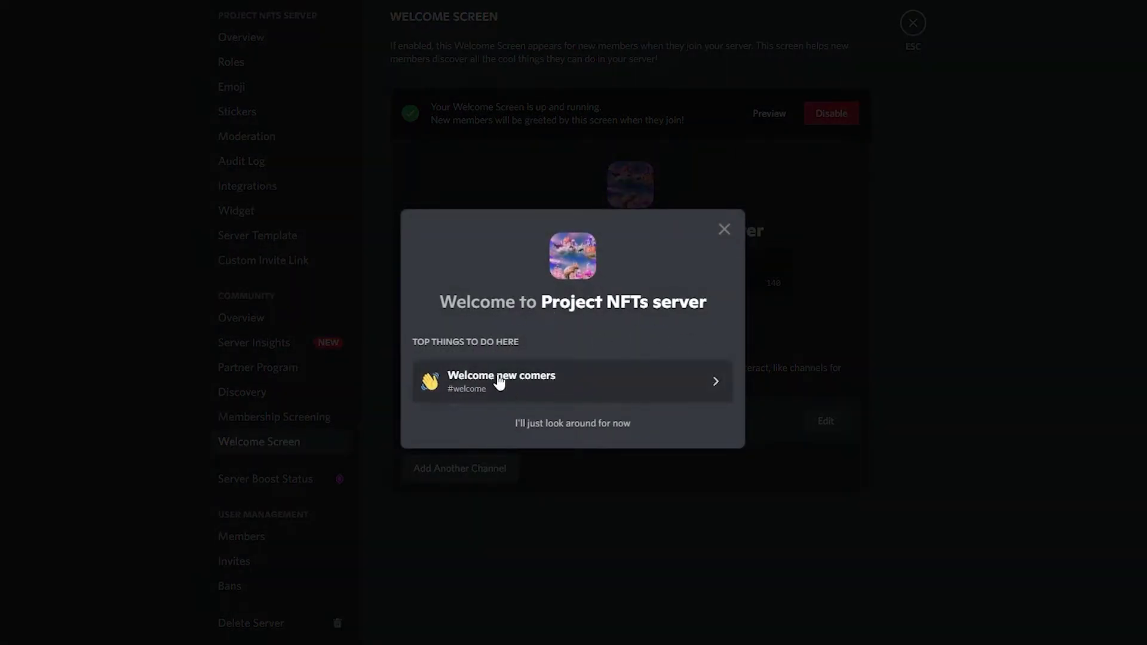
click(710, 384)
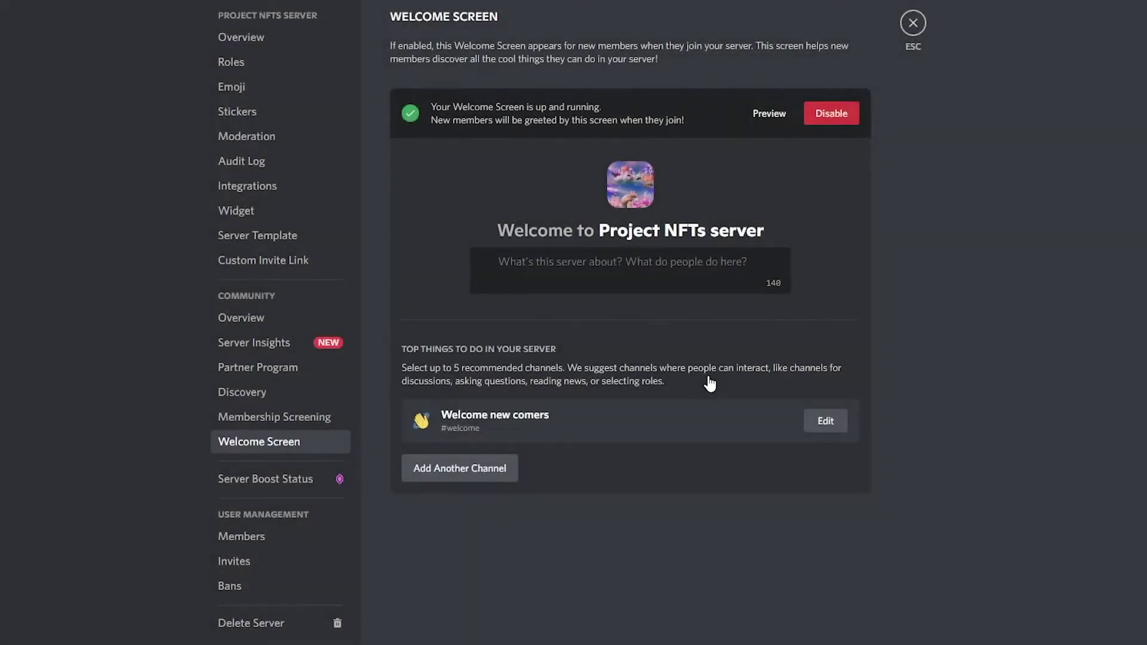
Open the Membership Screening setup in the Project NFTs server settings
click(917, 25)
click(113, 17)
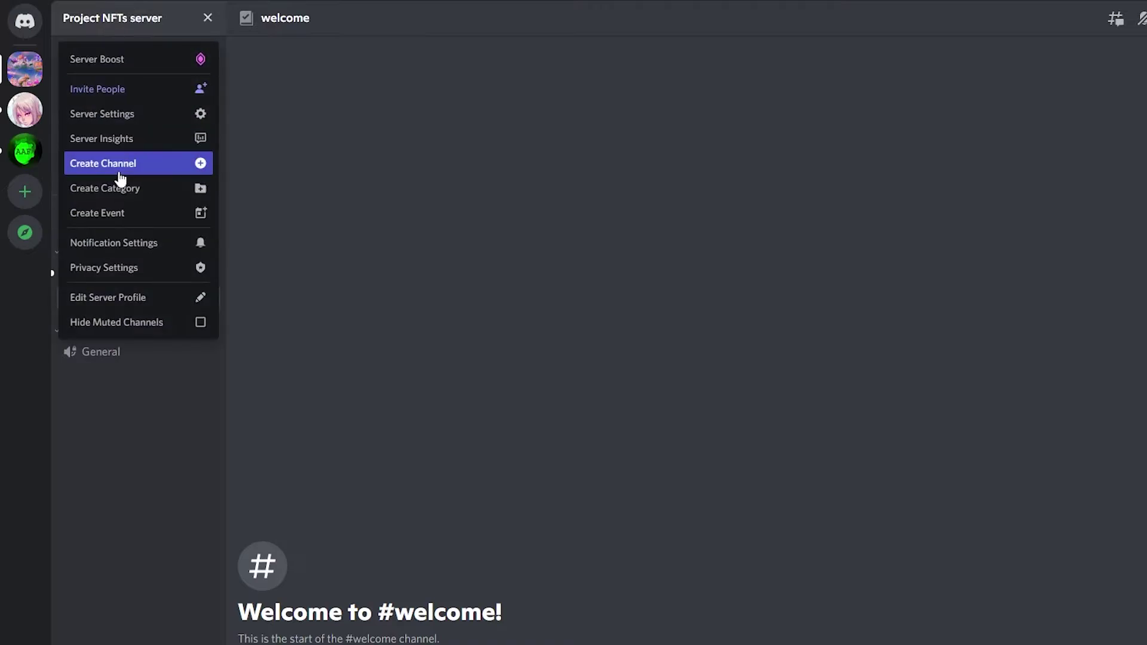
click(115, 114)
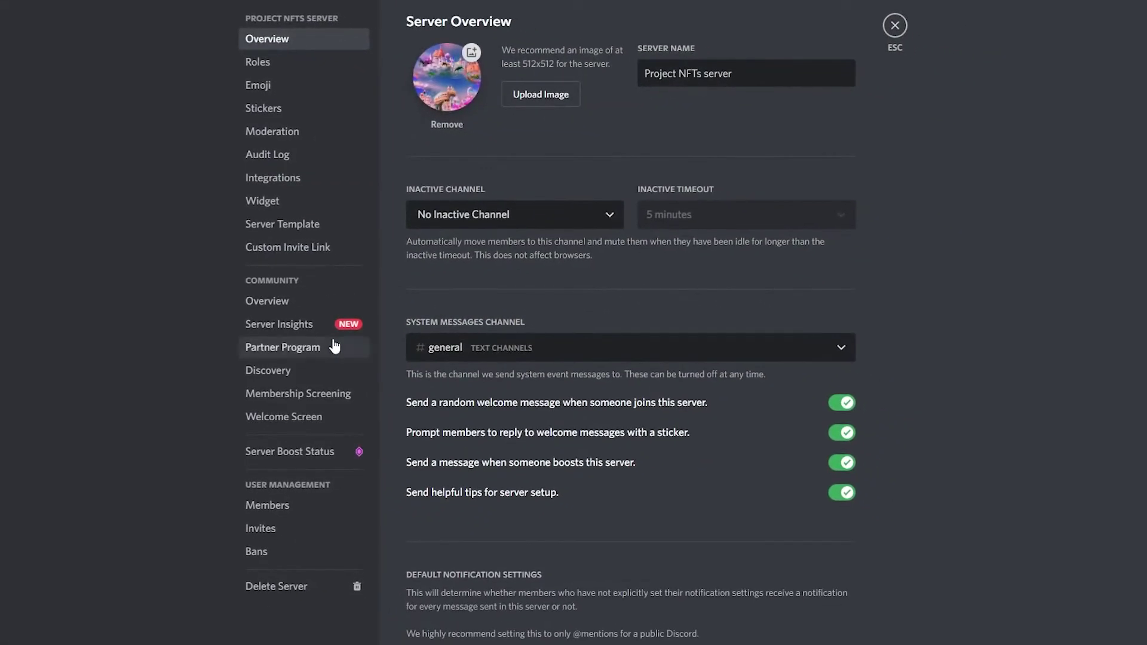
click(295, 399)
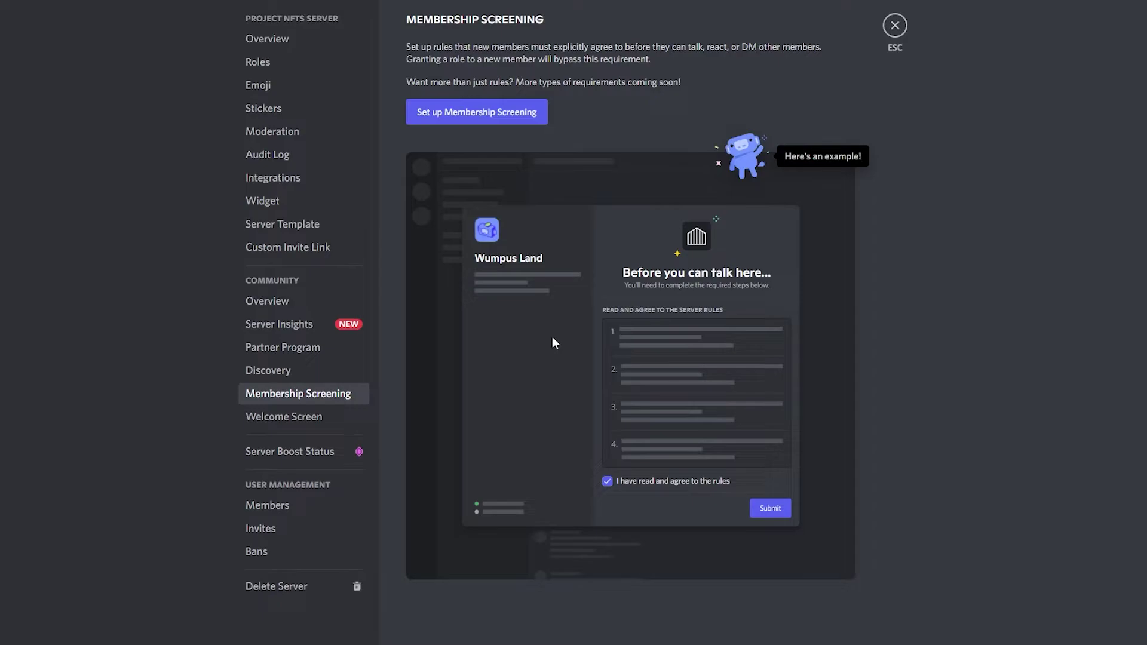
click(524, 116)
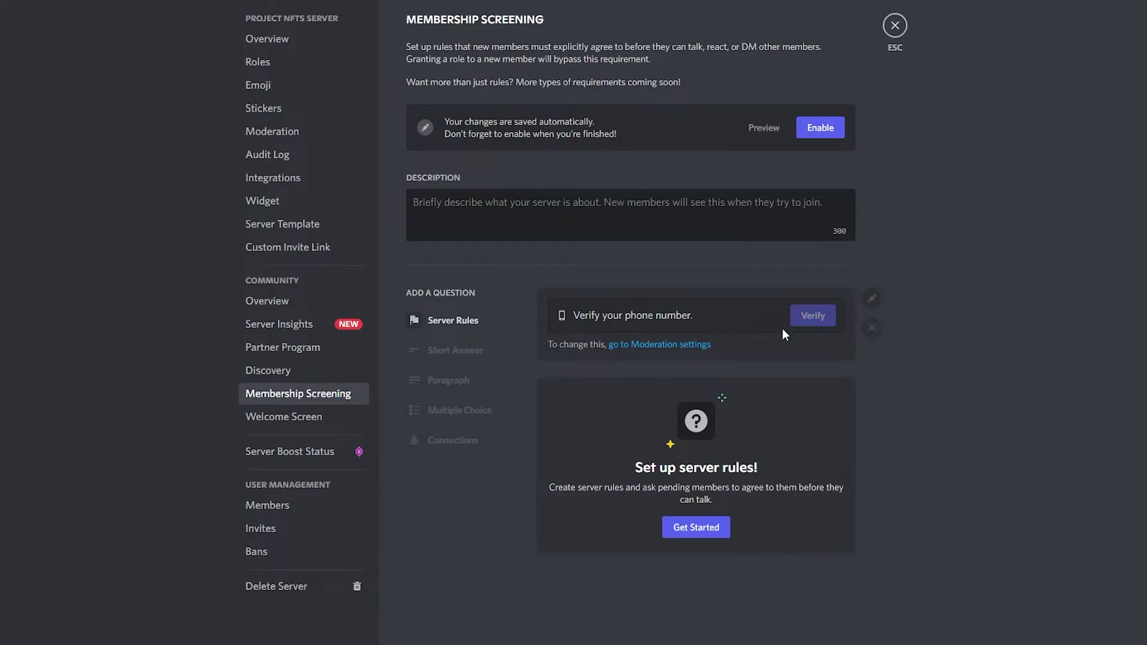
Lower the verification level to Low in Moderation and save it
click(669, 343)
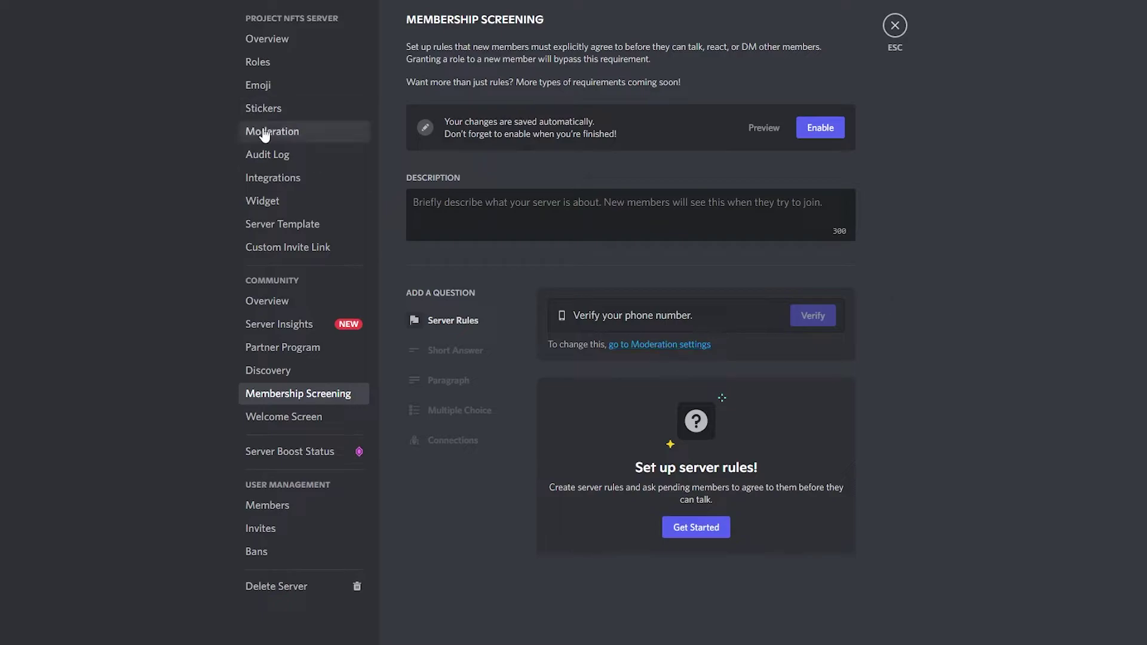
click(524, 248)
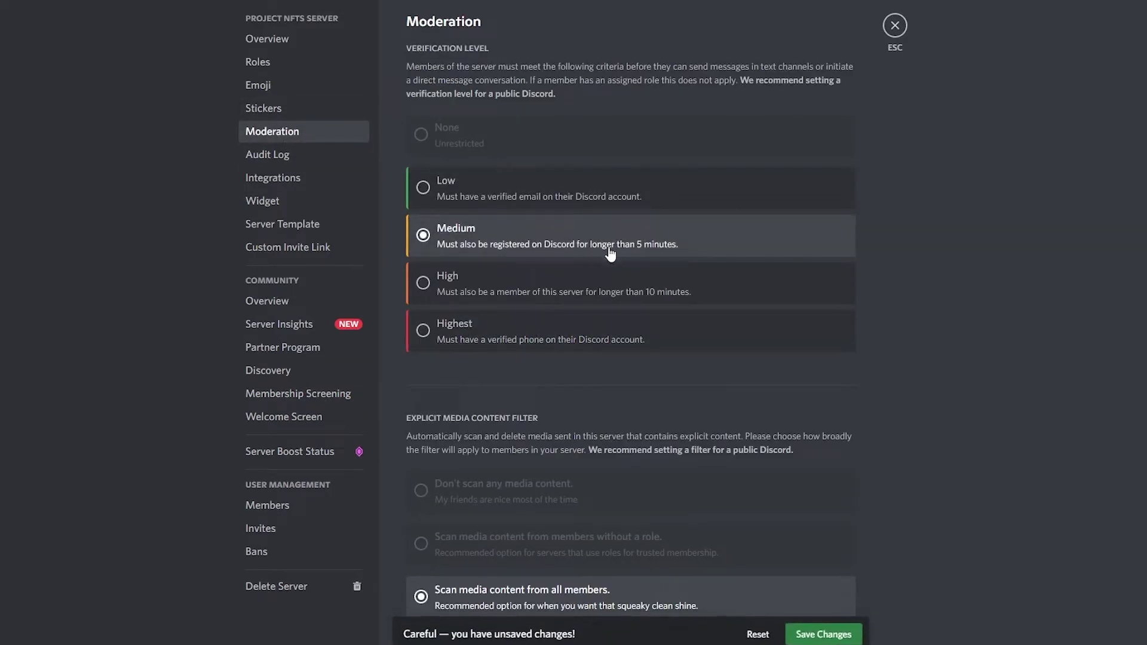
click(611, 202)
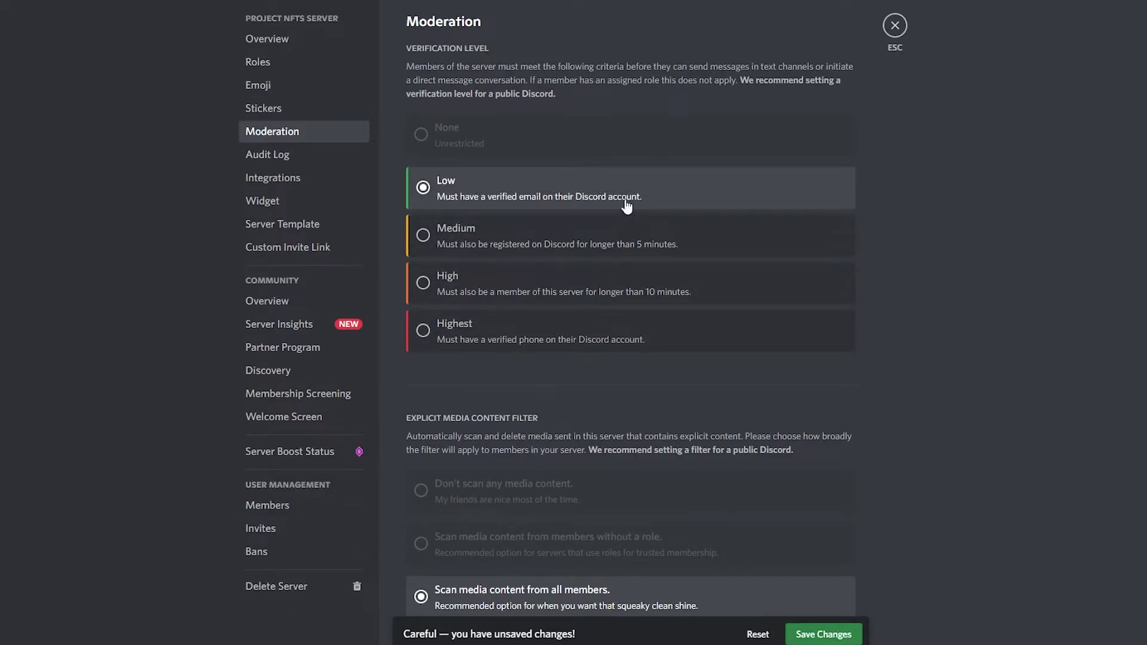
click(801, 632)
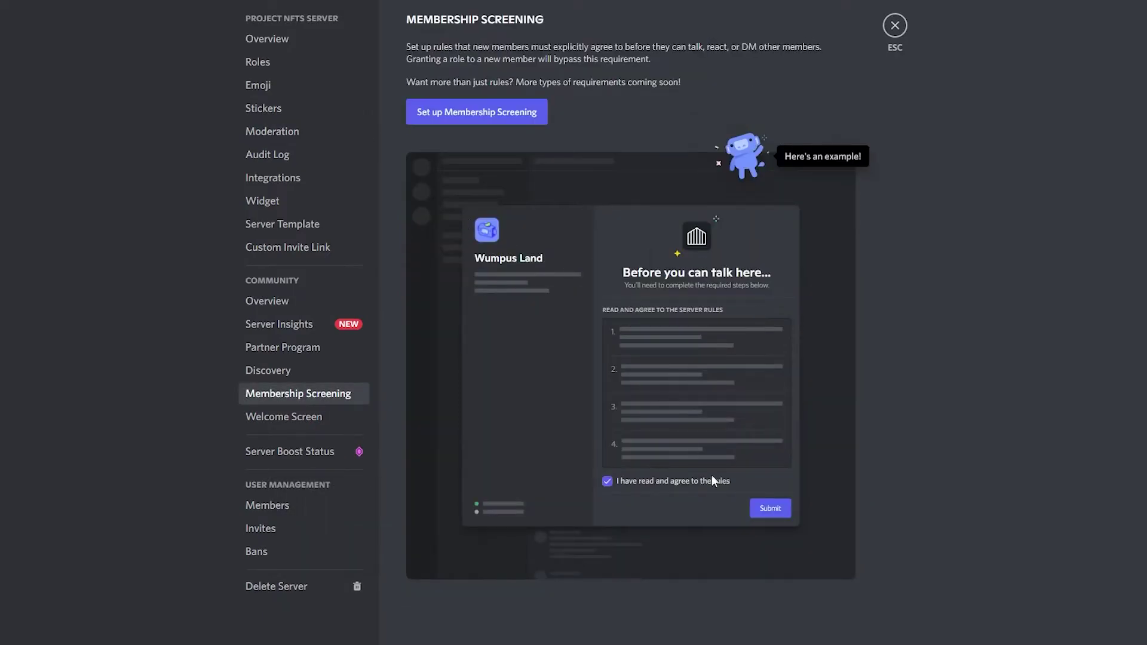
Enable membership screening despite the warning and bring up the Server Rules editor
click(496, 115)
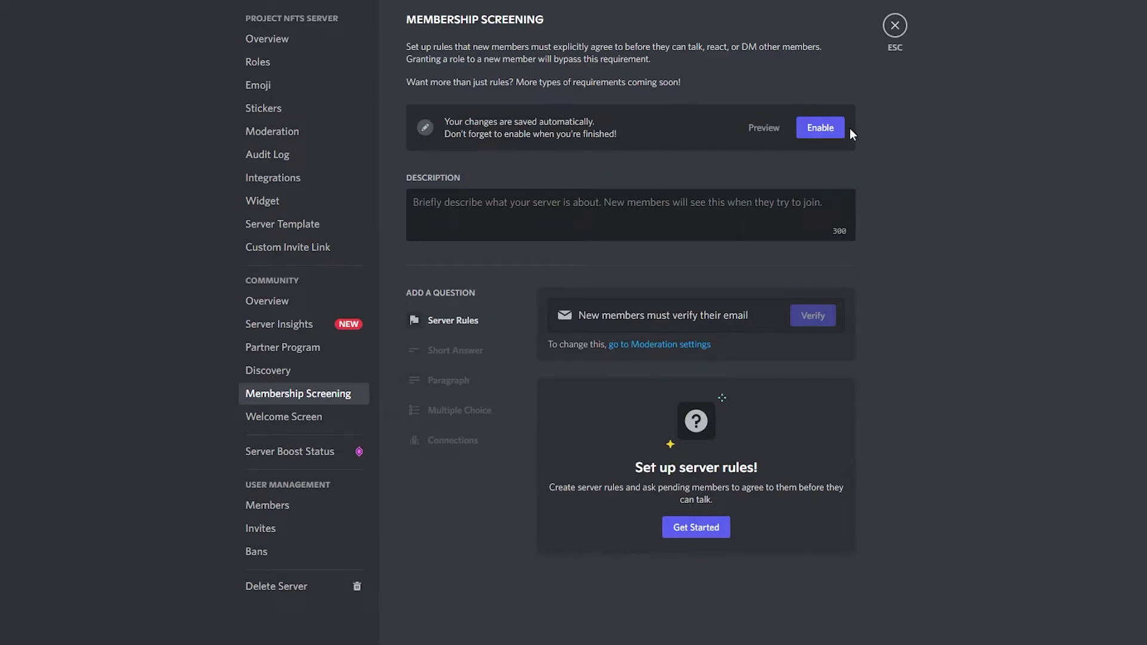
click(829, 128)
click(663, 372)
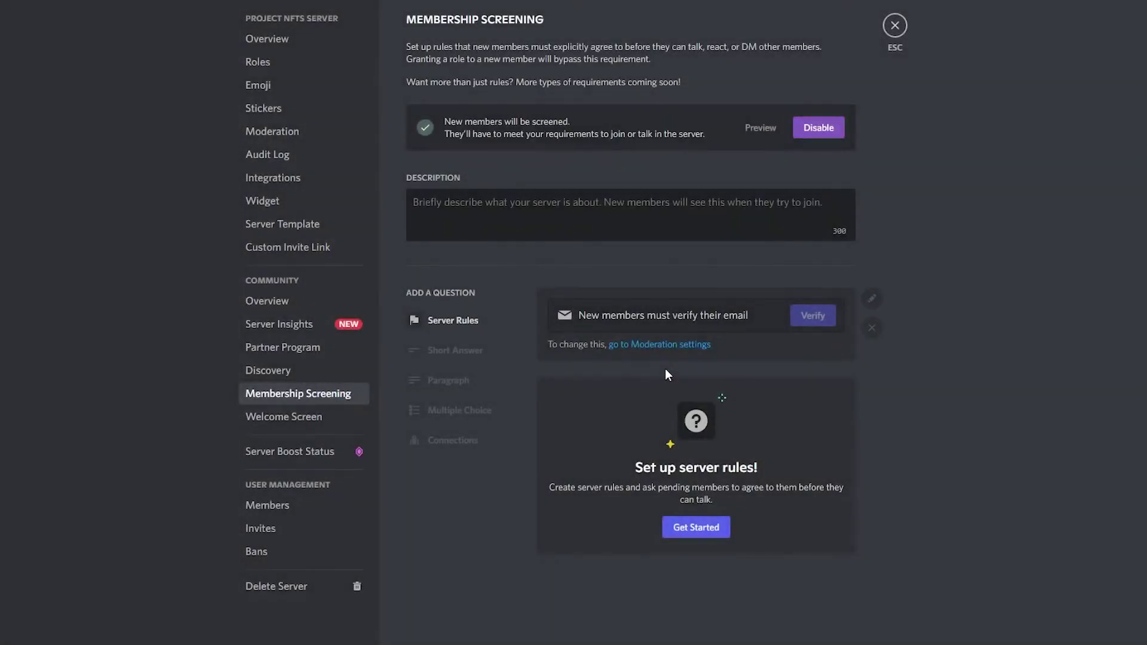
click(453, 320)
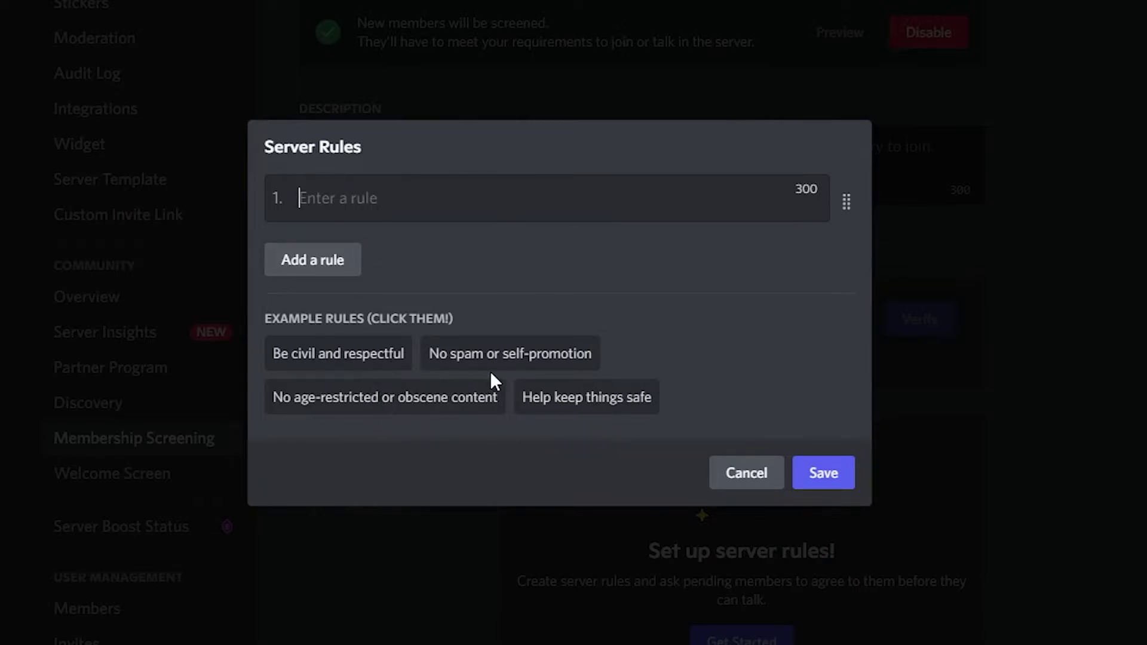
Add the four example rules (respect, no spam, no obscene content, keep safe) plus a fifth, and save
click(383, 372)
click(450, 374)
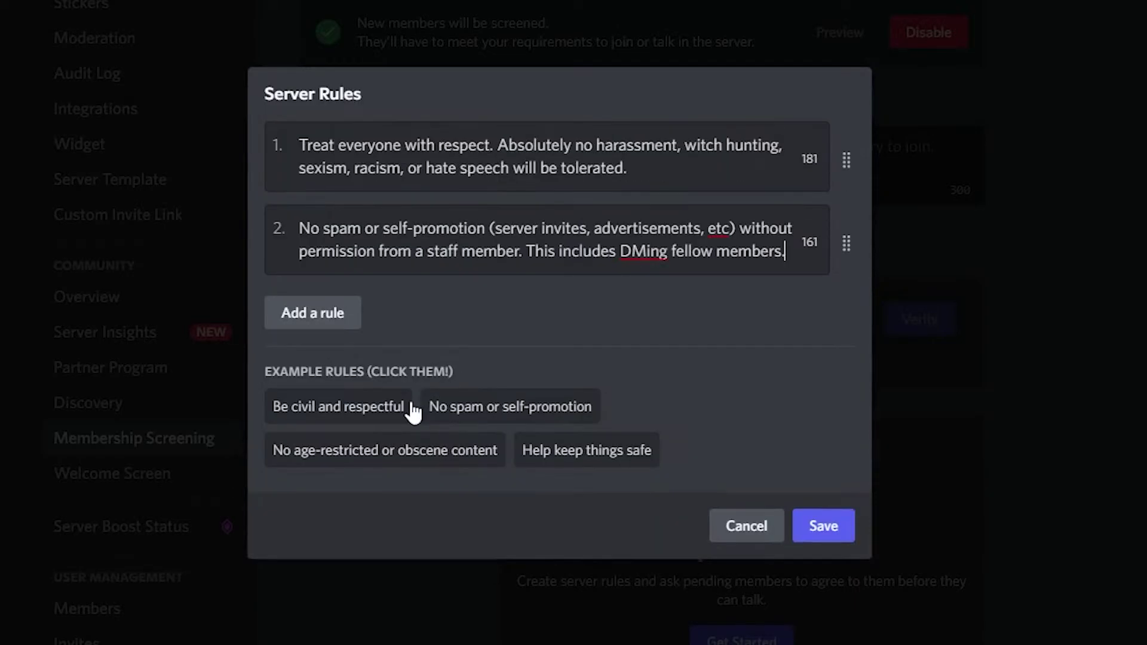
click(389, 445)
click(586, 505)
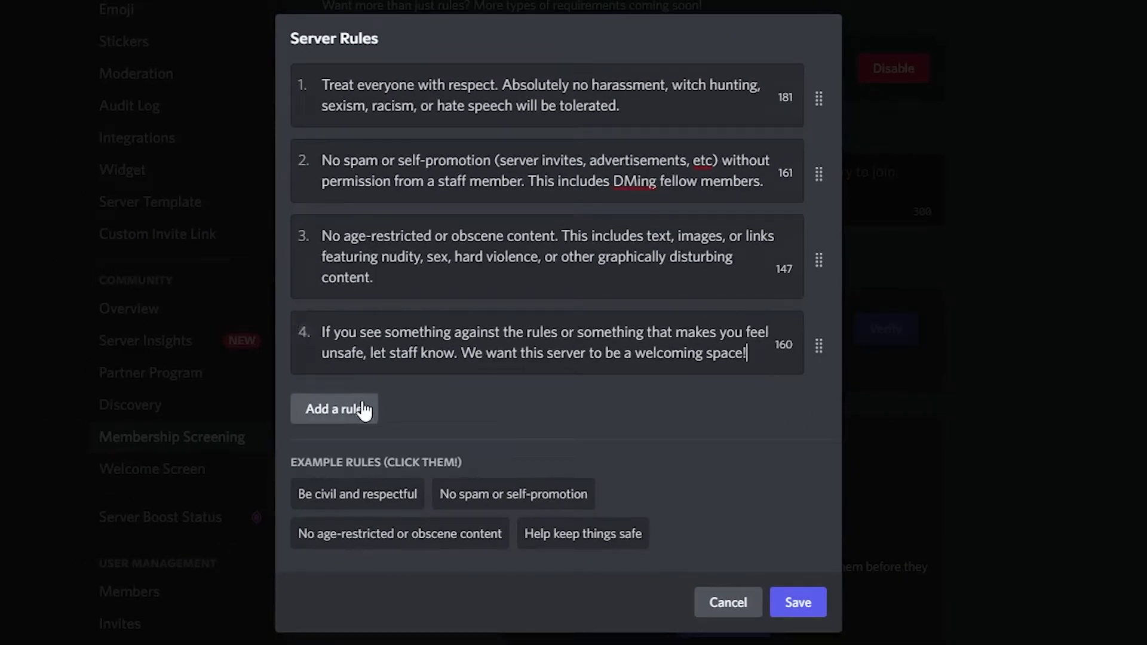
click(363, 411)
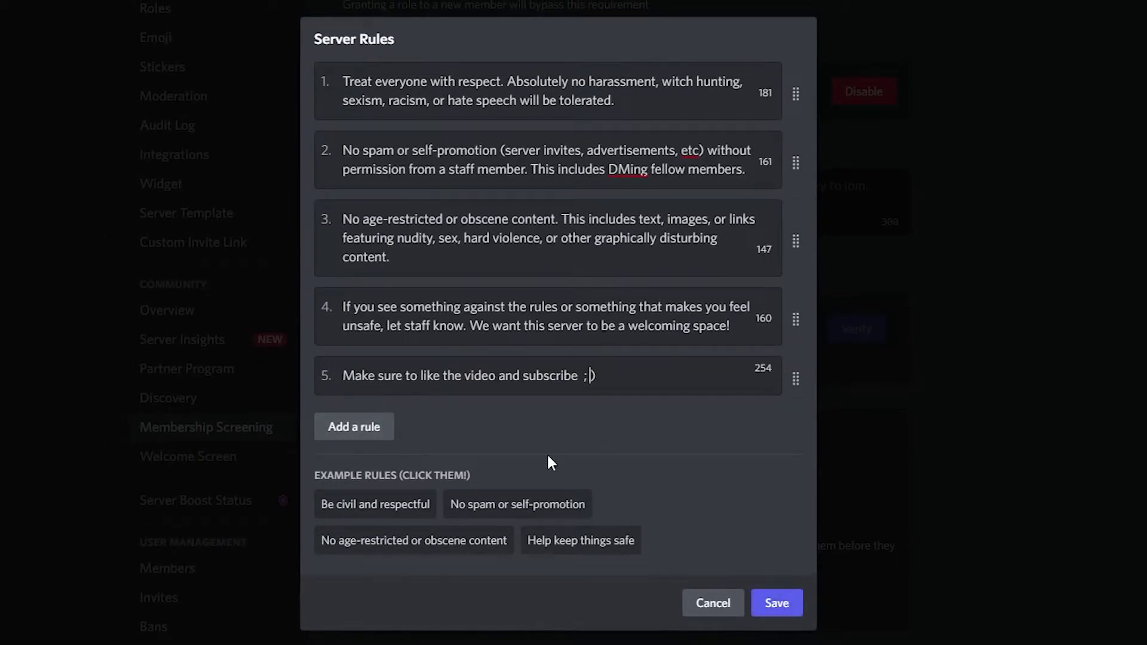
drag(374, 377, 597, 377)
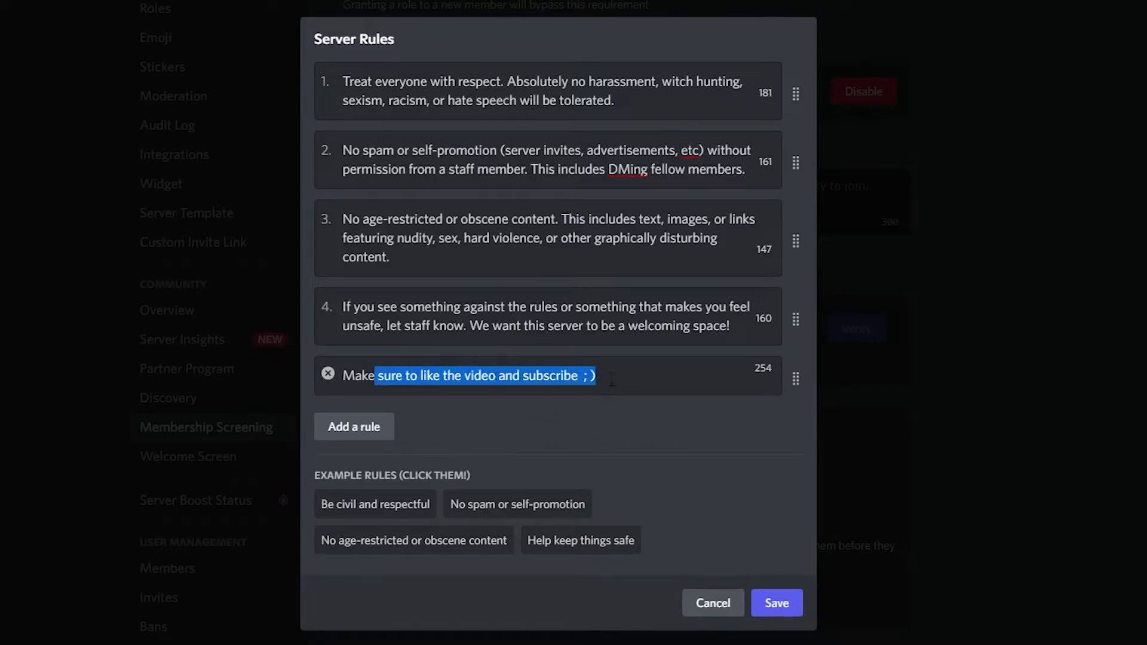
click(597, 377)
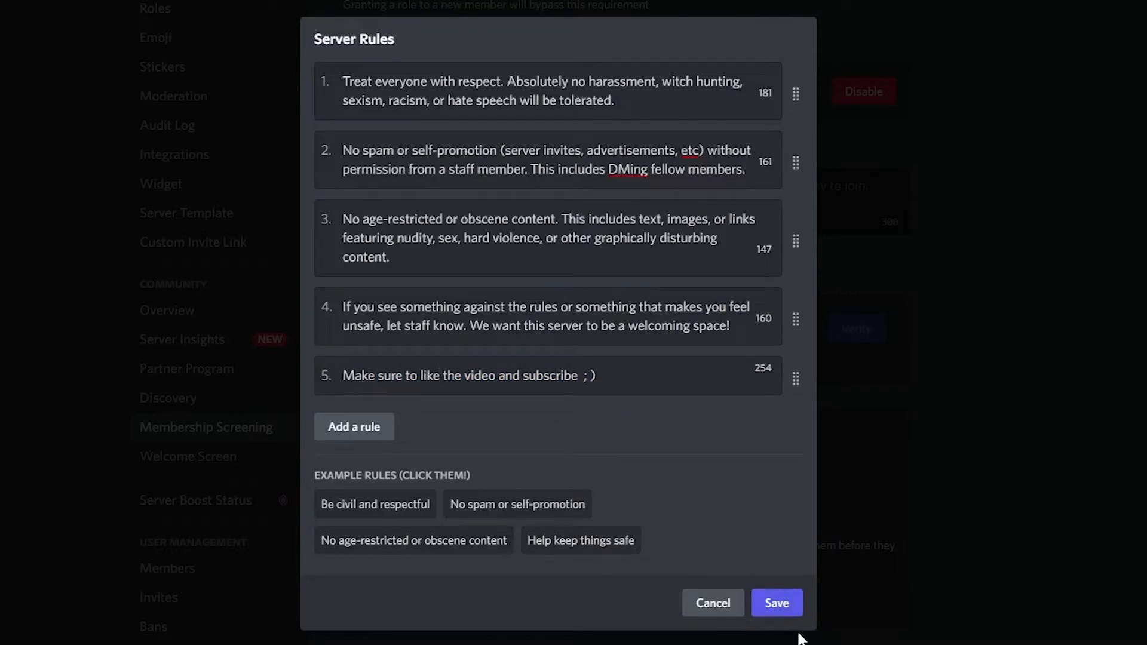
click(778, 603)
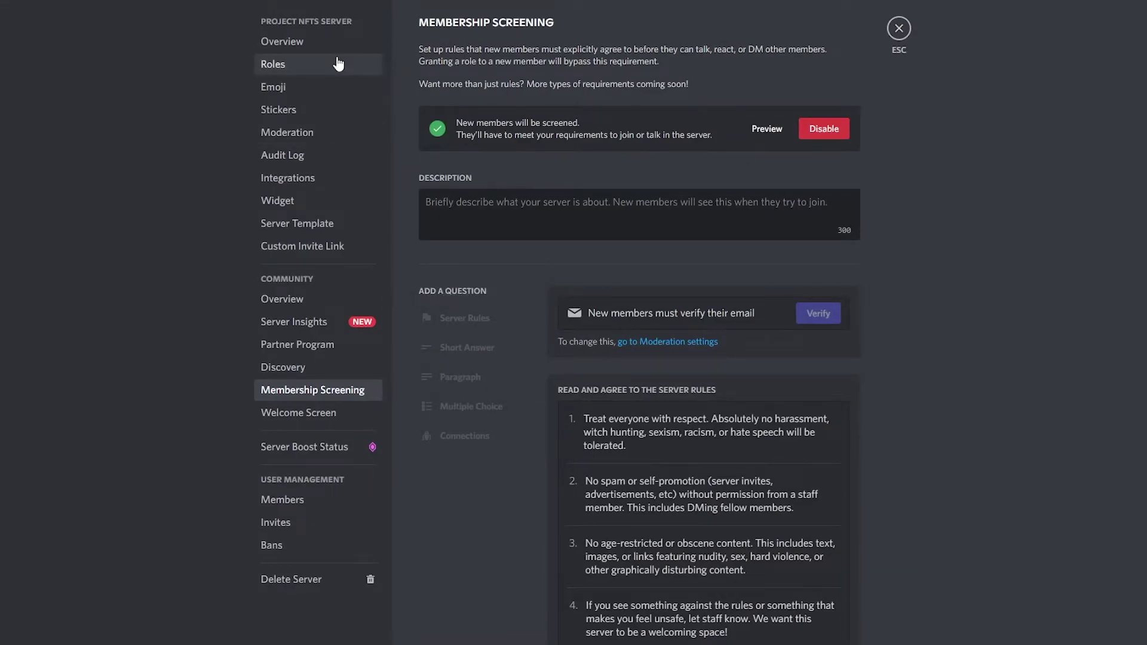
Authorize carl-bot on the Project NFTs server with all permissions and pass the hCaptcha check
click(896, 31)
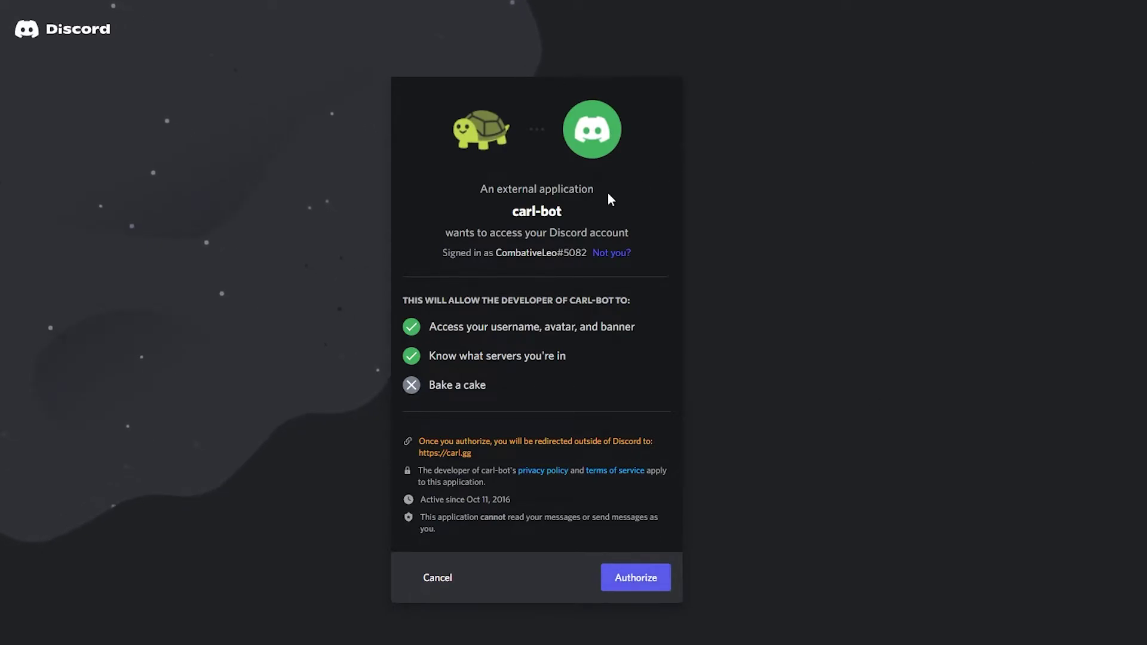
click(652, 584)
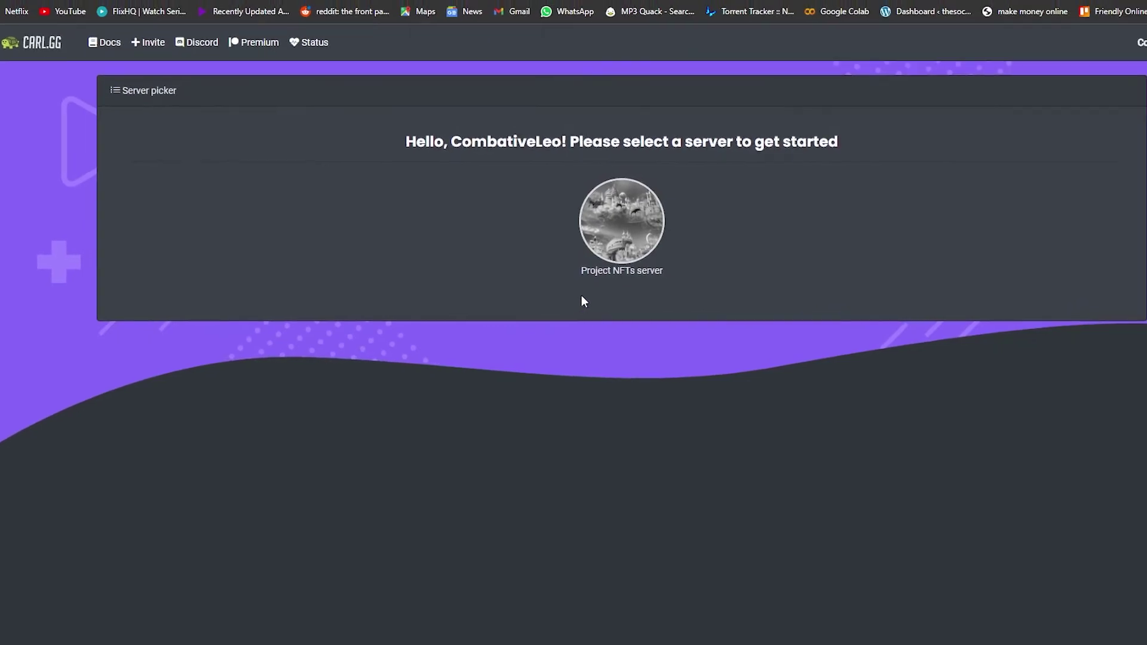
click(619, 220)
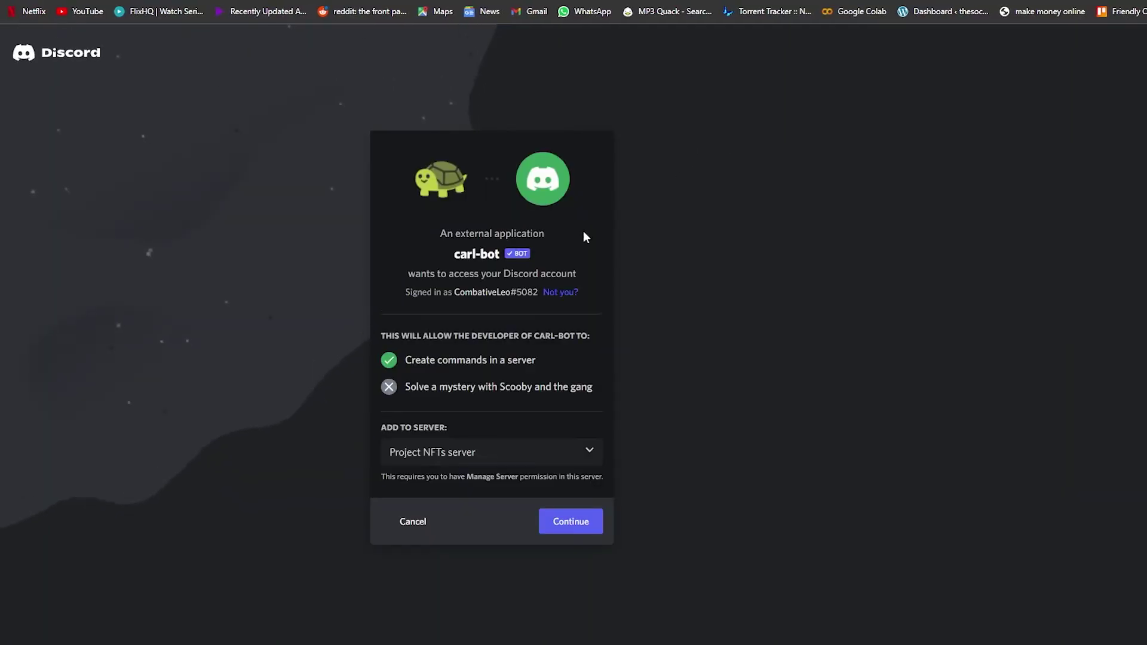
click(573, 523)
scroll(579, 464, down, 4)
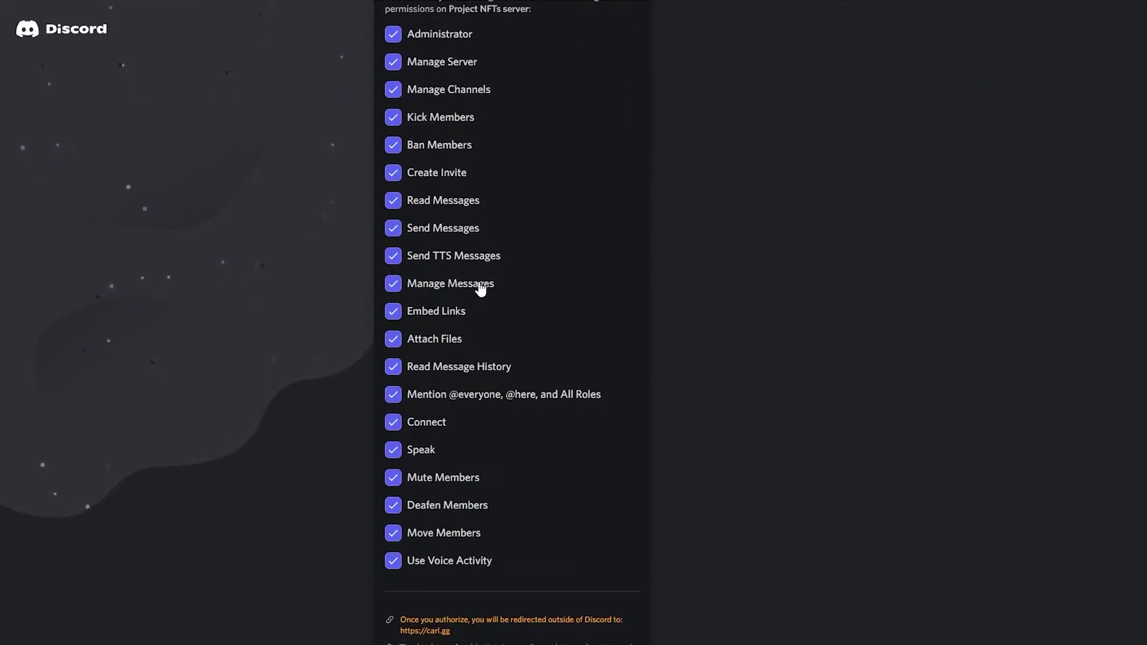
scroll(480, 286, down, 2)
scroll(475, 269, up, 5)
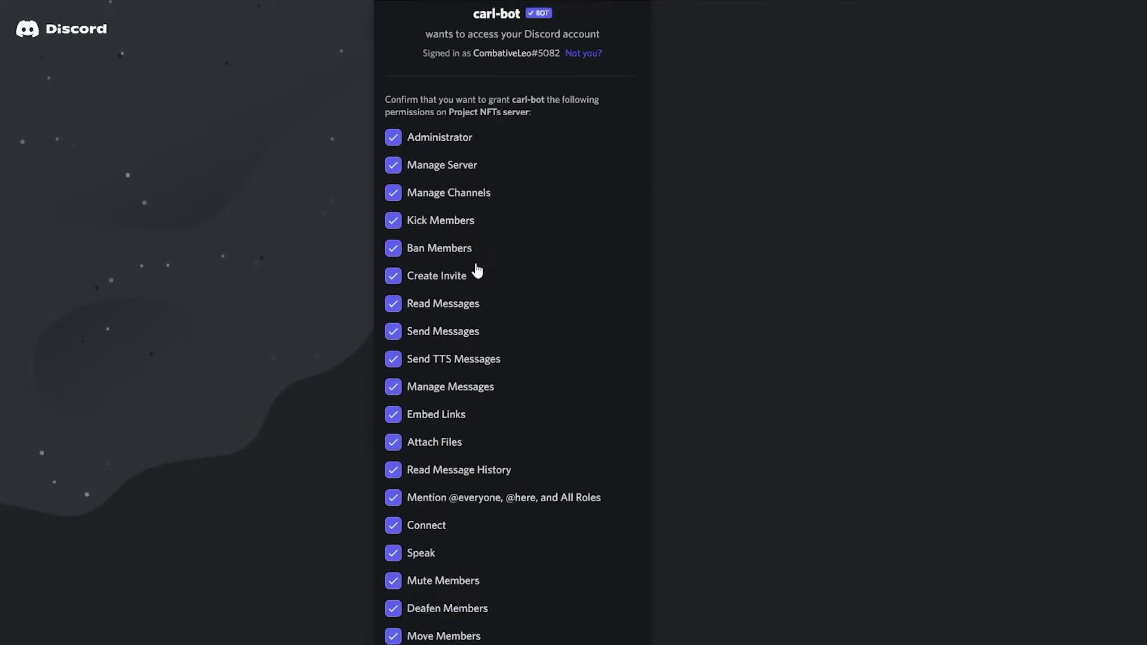
scroll(474, 281, down, 5)
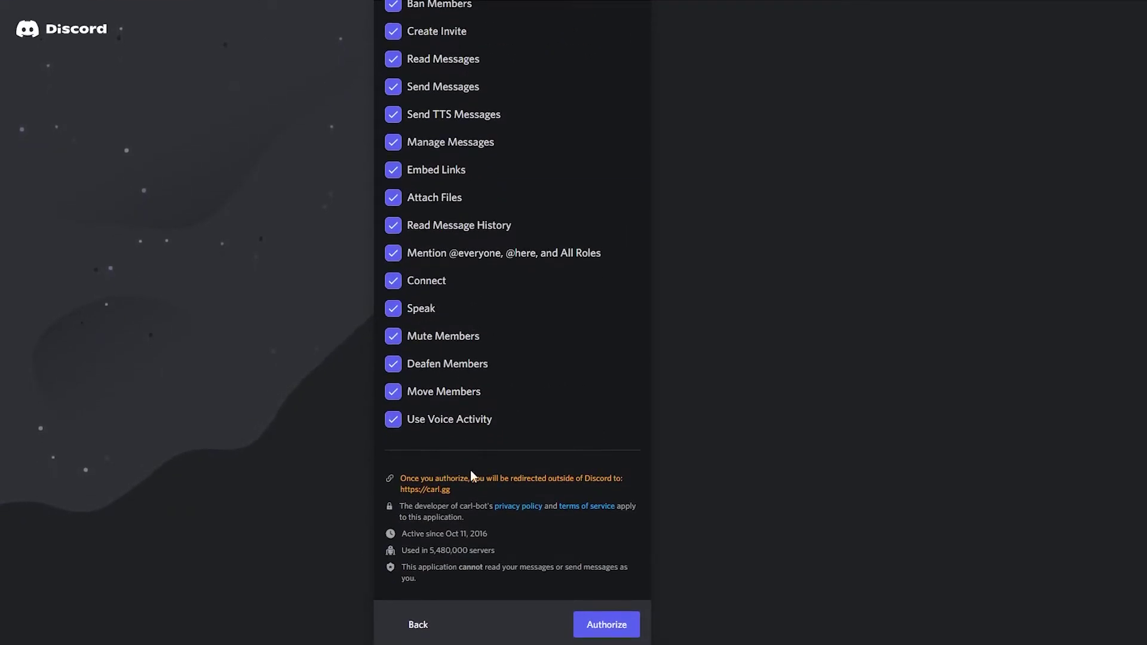
click(625, 628)
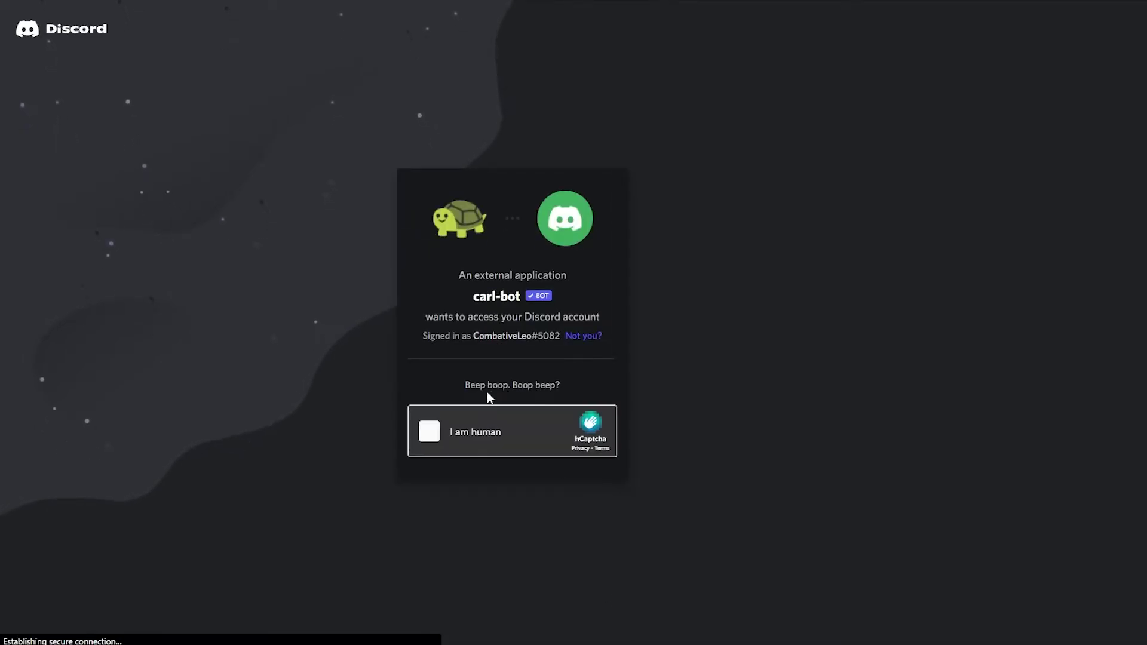
click(426, 439)
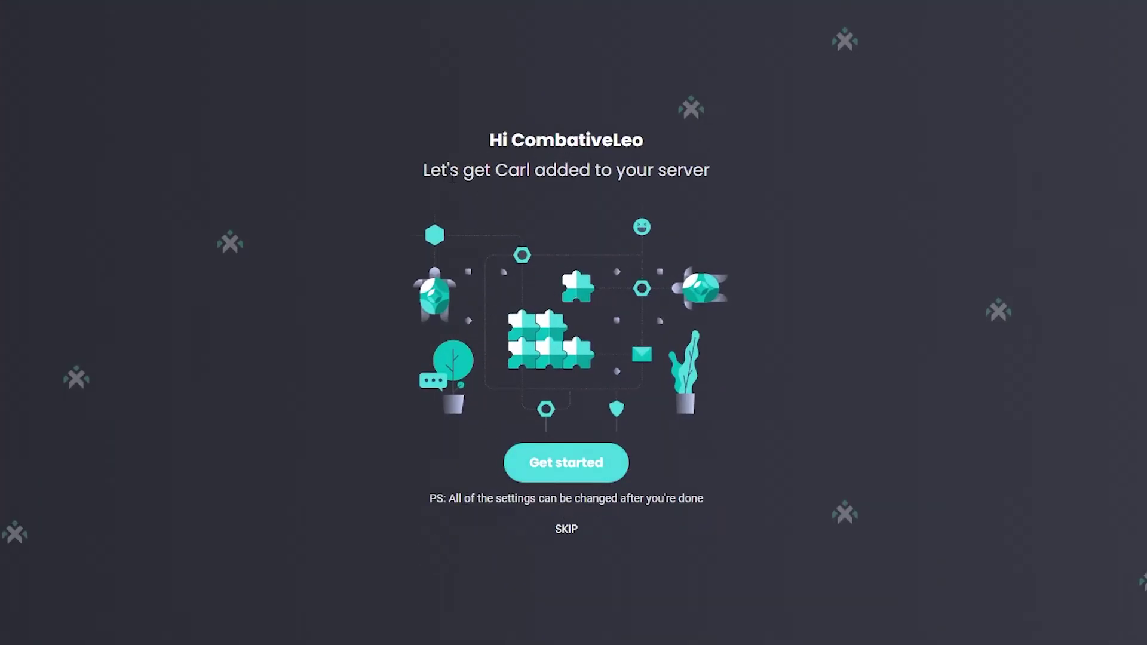
Start Carl's setup wizard and choose #welcome as the welcome channel
click(564, 481)
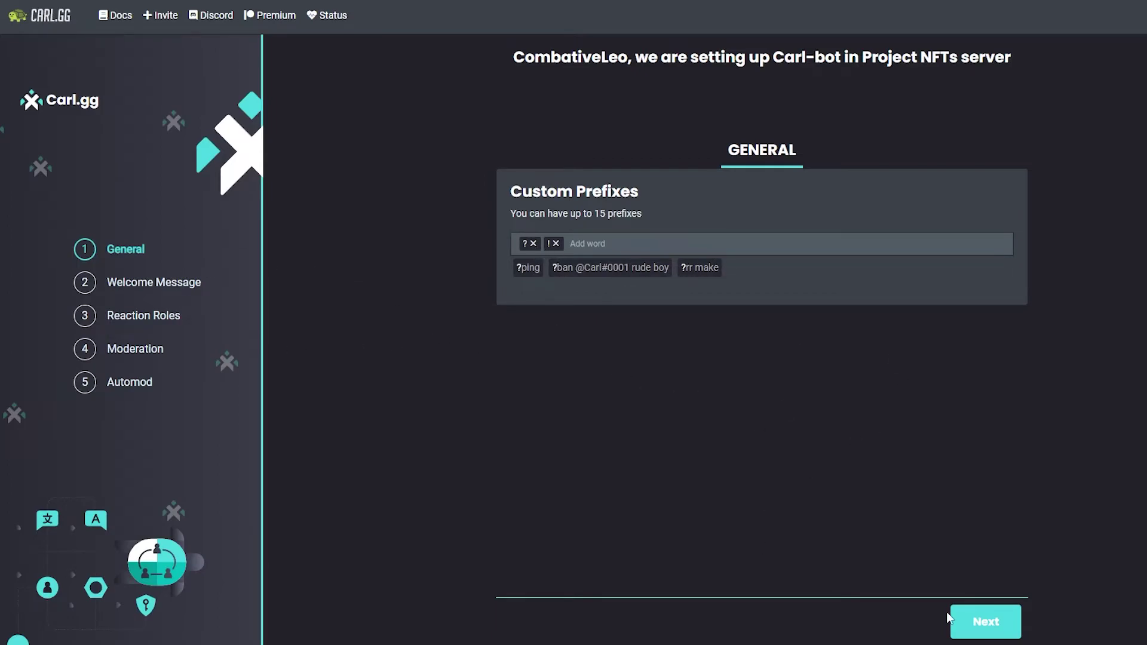
click(997, 623)
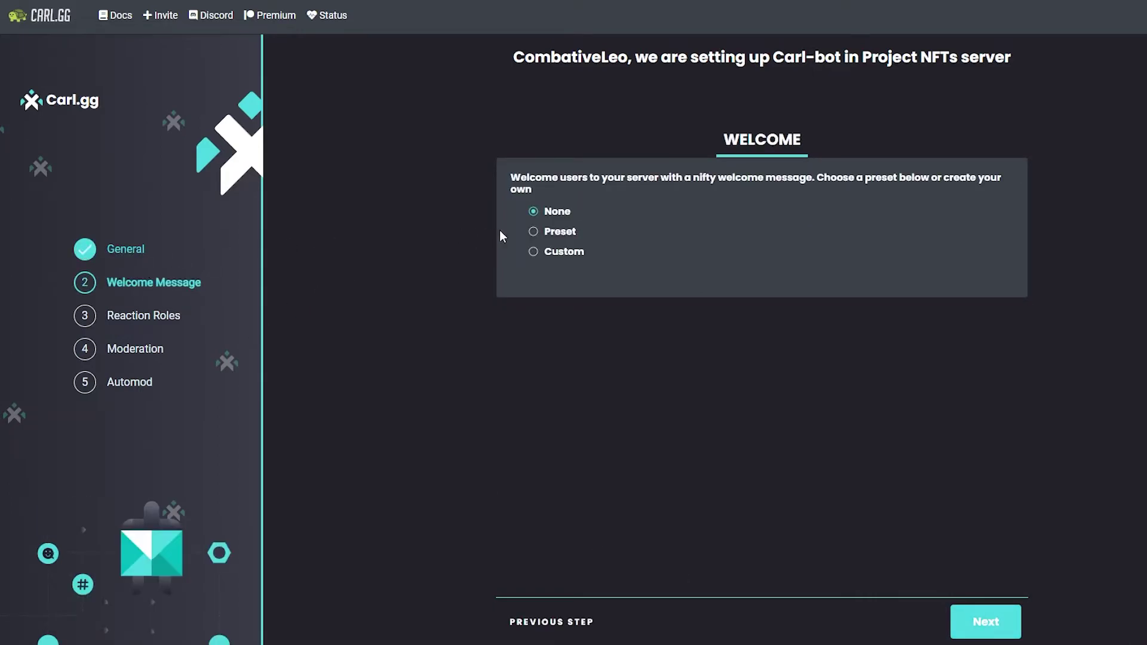
click(533, 232)
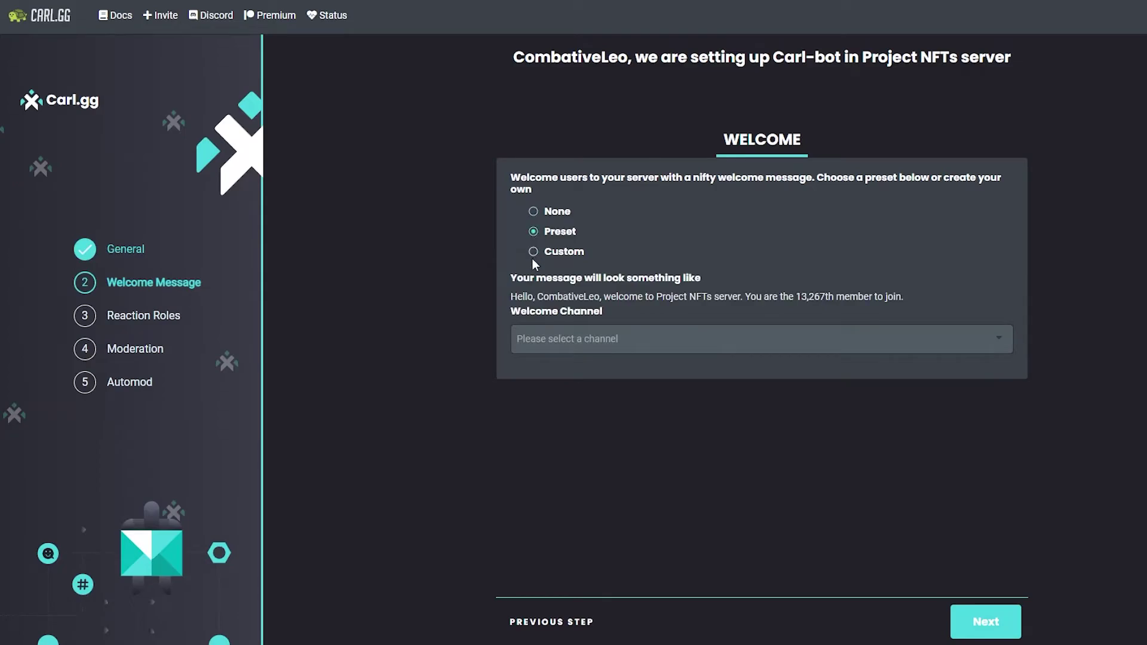
click(533, 251)
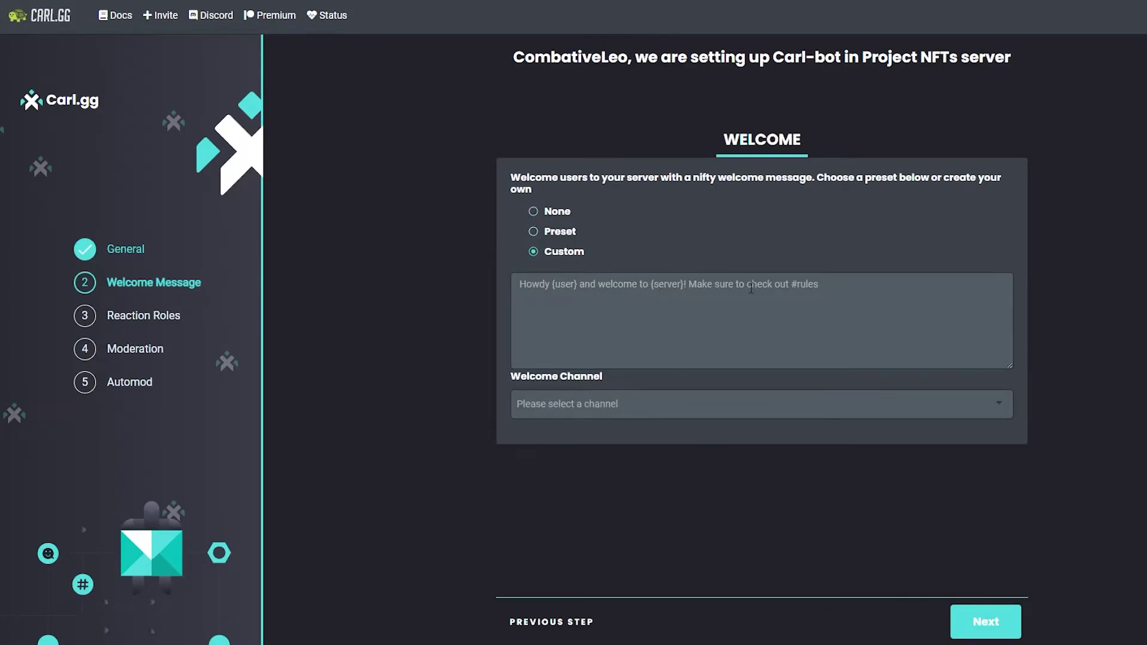
click(532, 232)
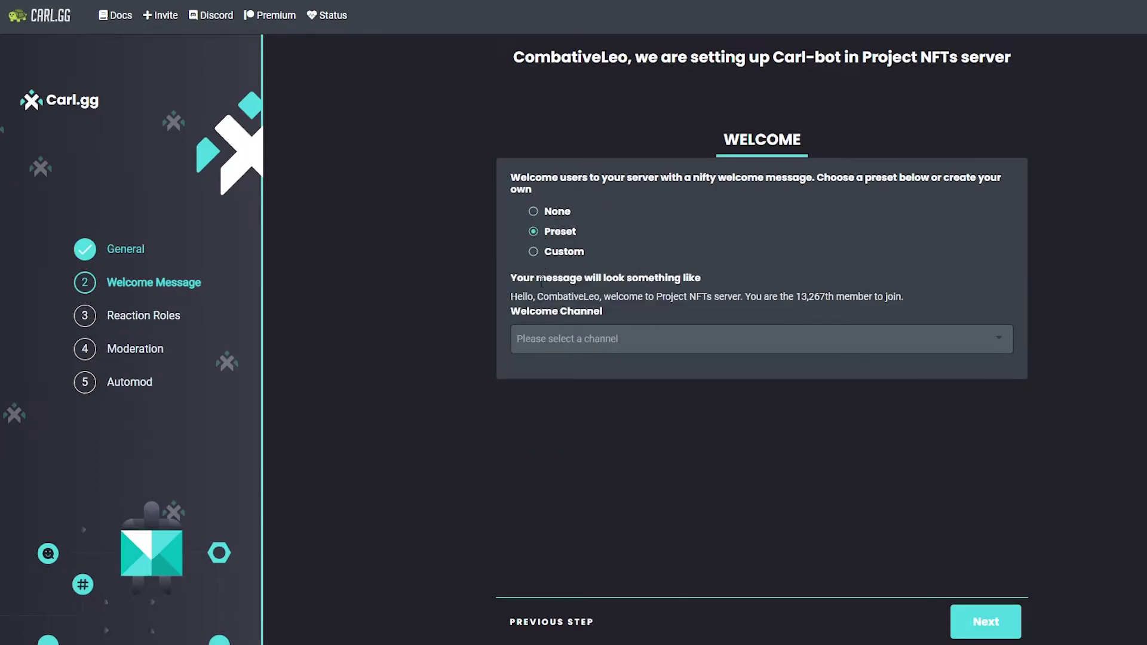
click(584, 330)
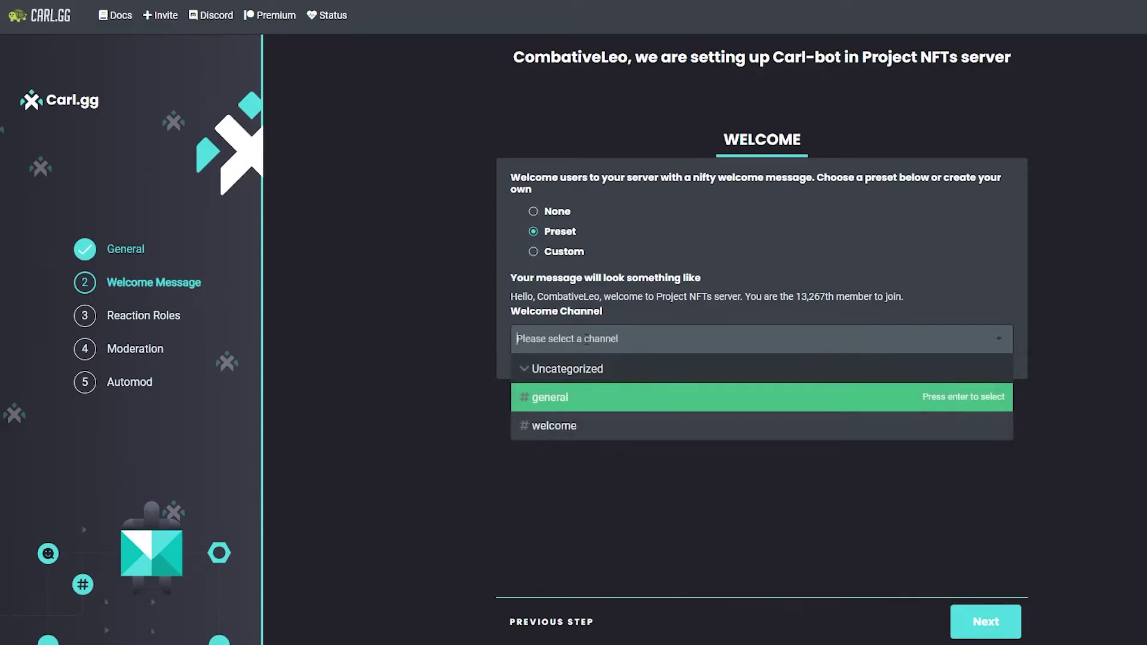
click(609, 429)
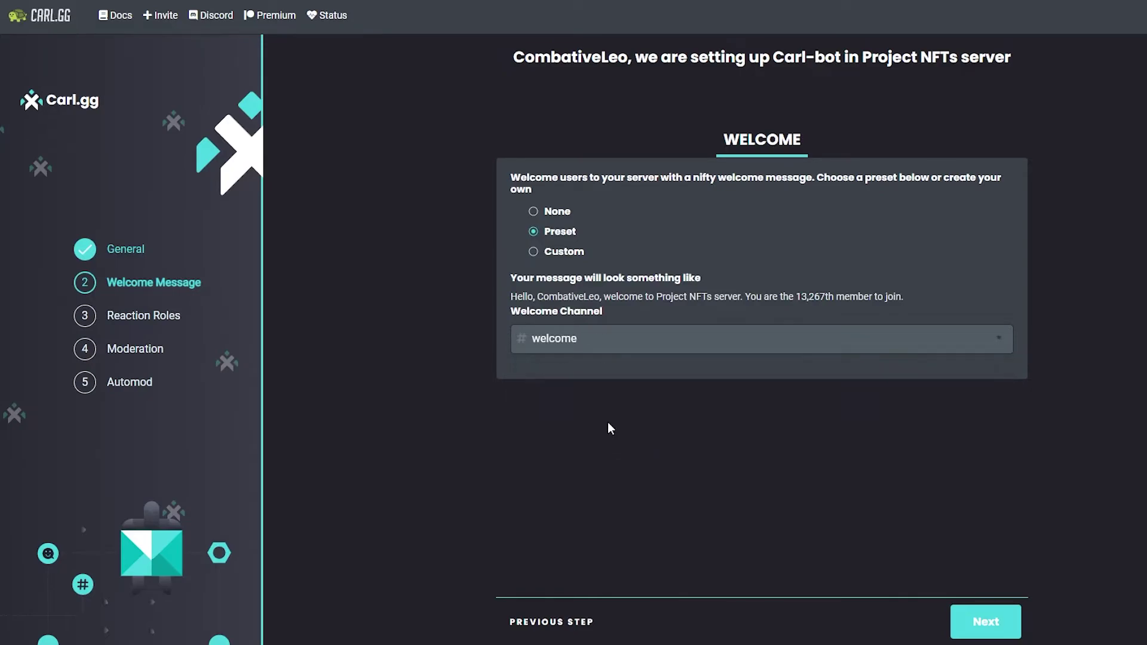
Switch to a custom welcome message and paste 'Howdy {user} Welcome to {Server}'
click(533, 251)
click(585, 335)
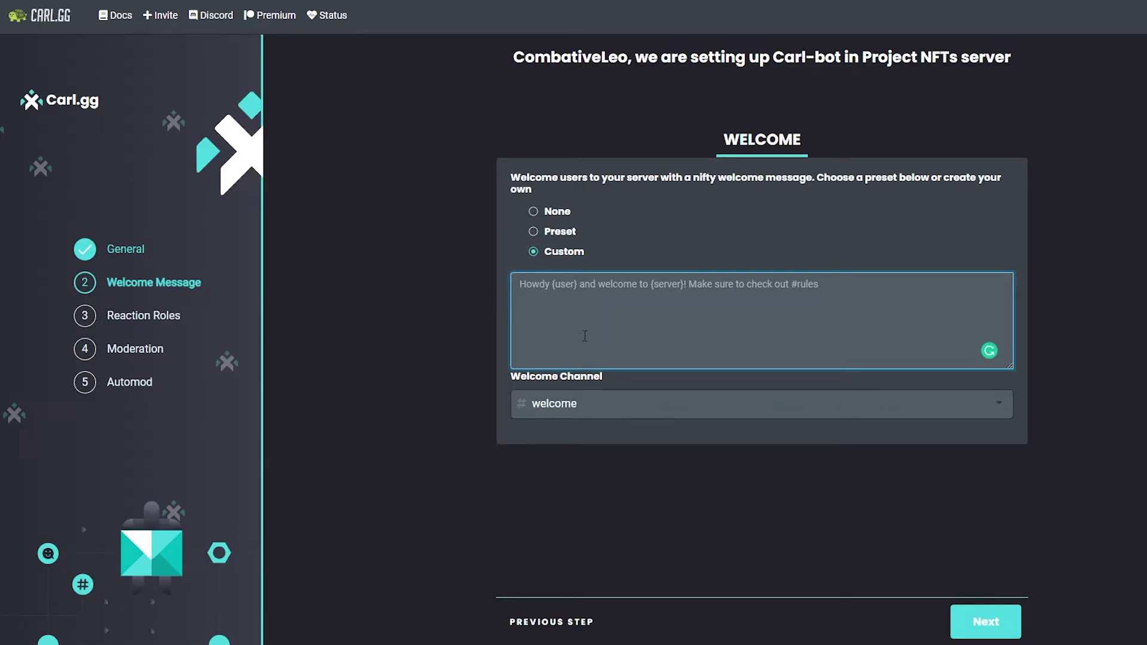
text(Howdy {user} Welcome to {Server})
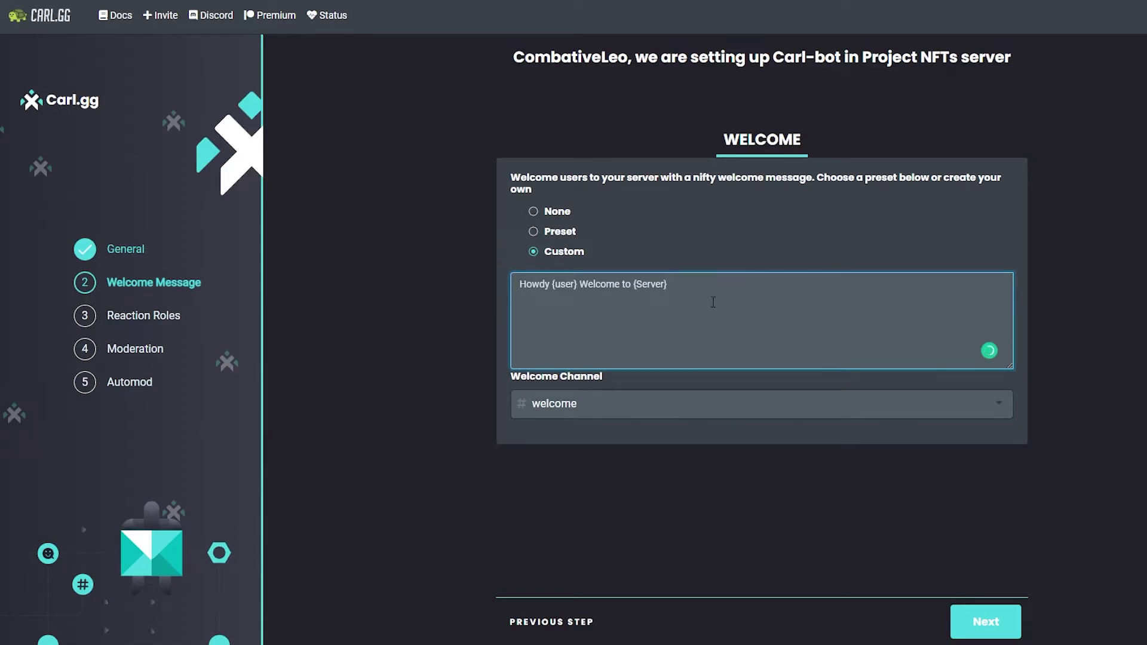
click(521, 280)
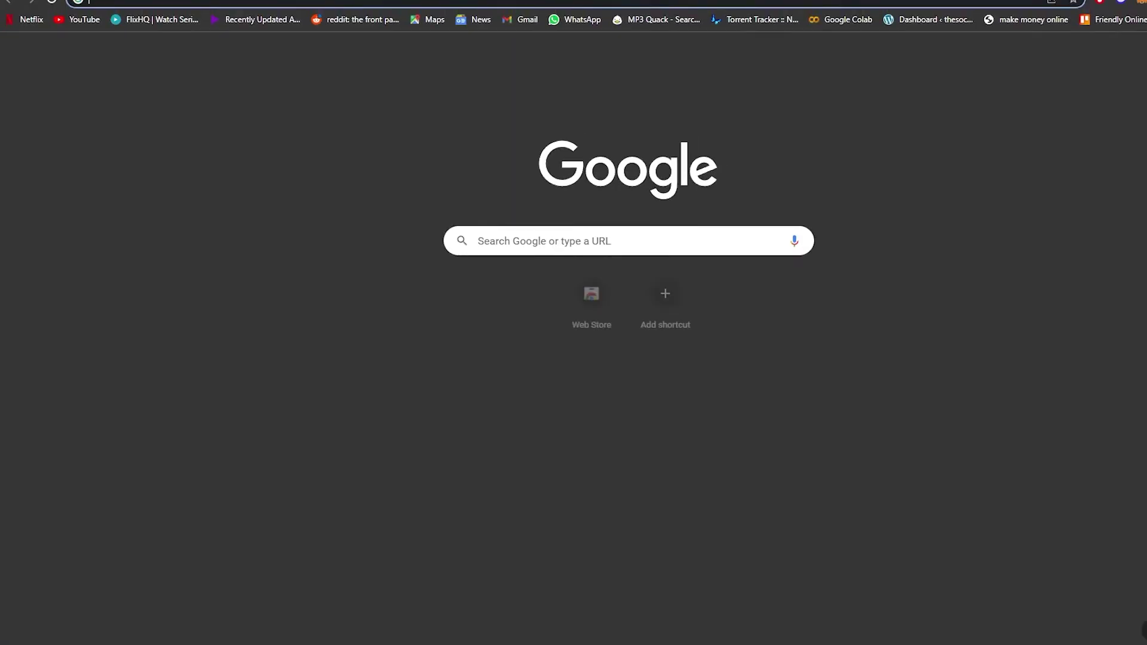
Search Google for 'wave emoji' and copy the waving hand emoji
text(wave emoji)
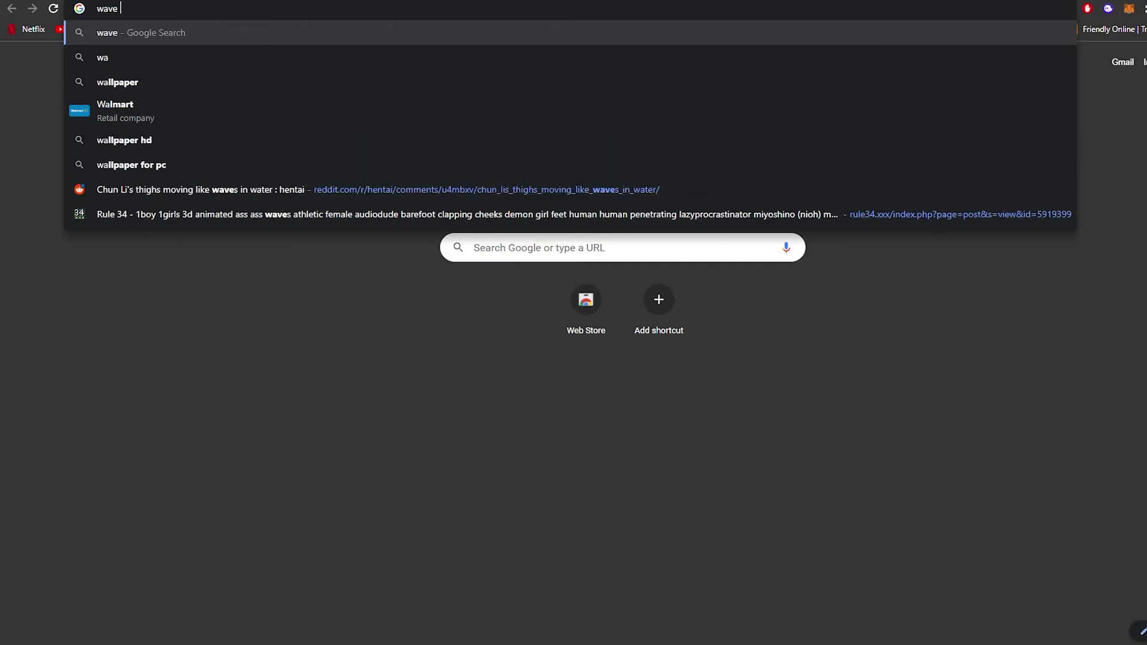
key(Return)
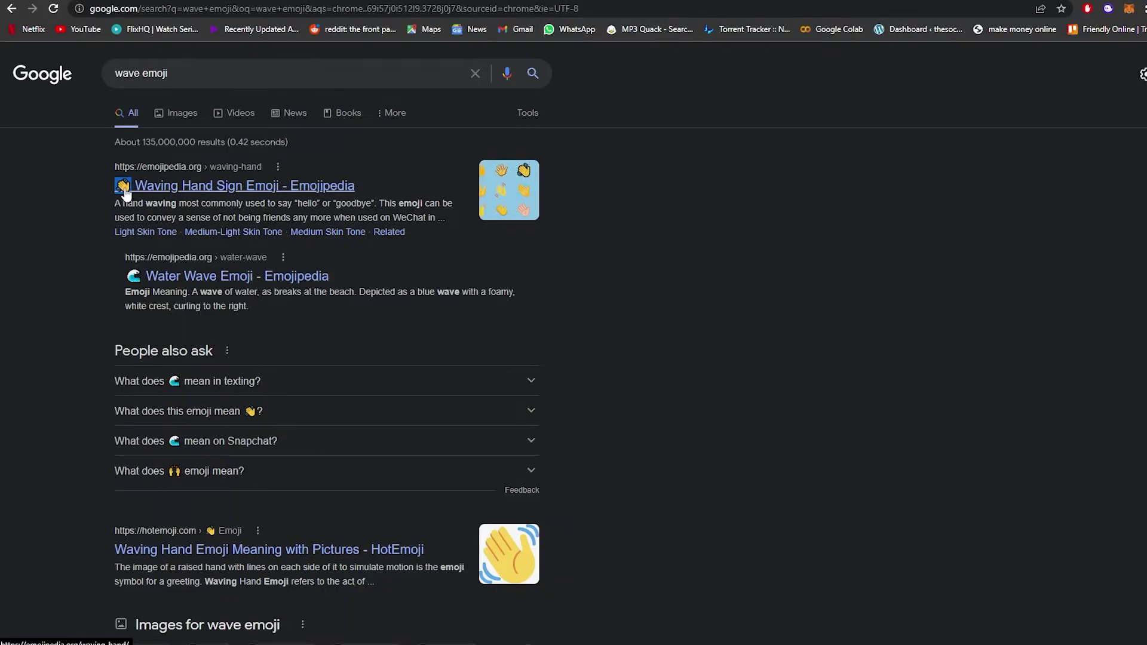
right_click(122, 186)
click(178, 285)
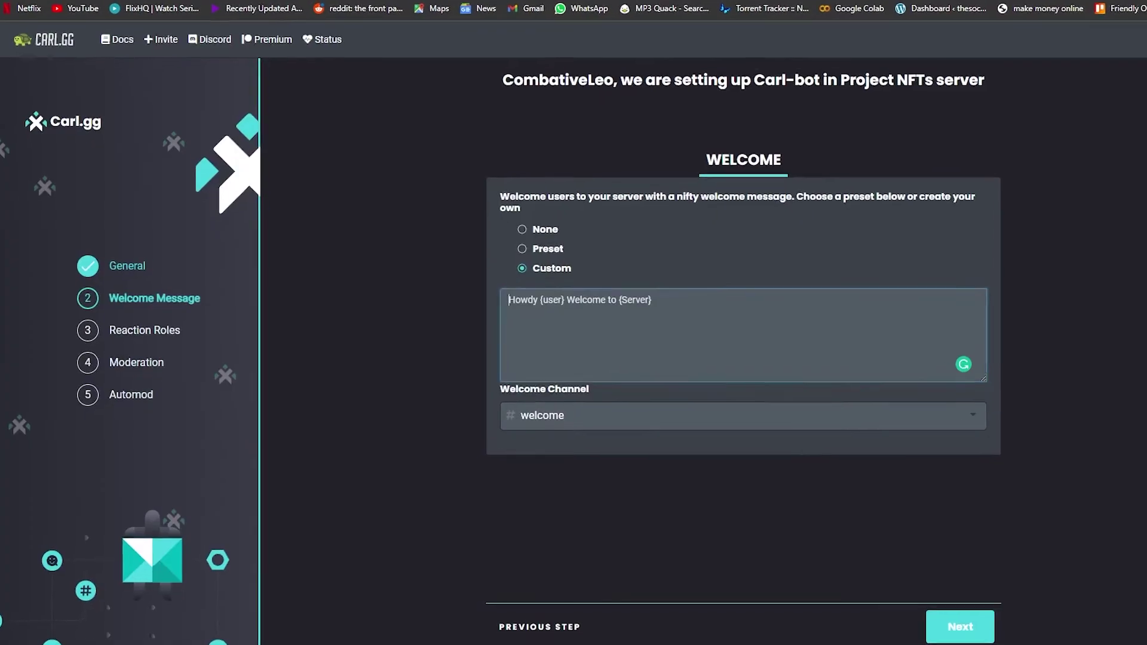
Paste the waving hand emoji after 'Howdy' in the welcome message and advance to Reaction Roles
click(548, 288)
key(ctrl+v)
key(ctrl+v)
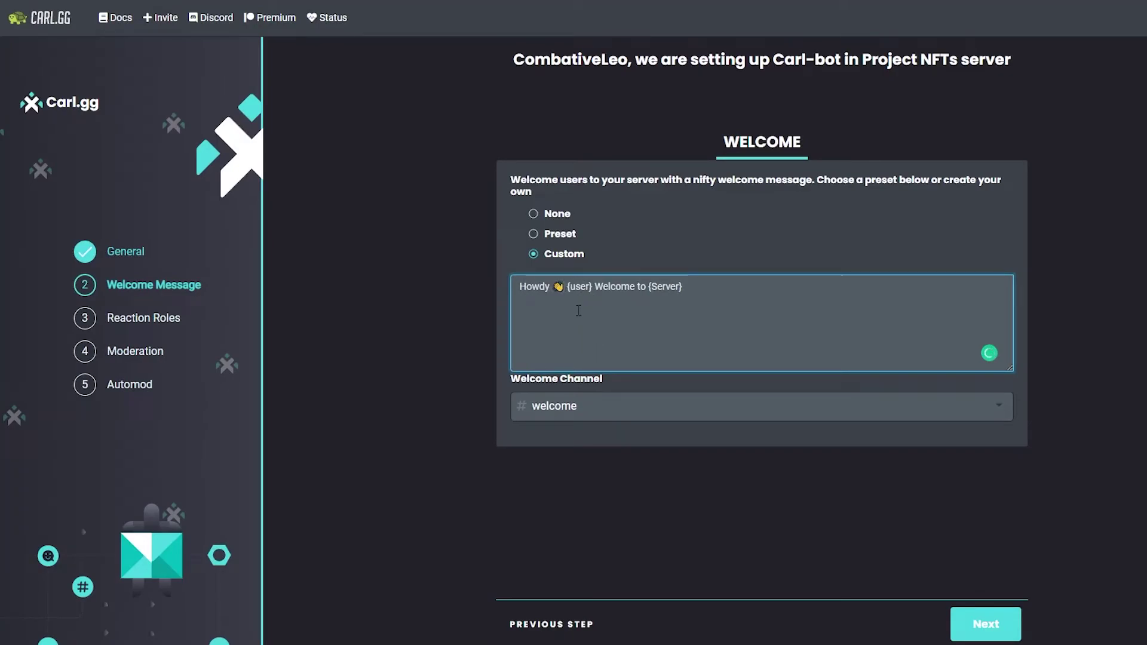
click(653, 289)
drag(577, 288, 584, 290)
drag(655, 291, 680, 289)
click(679, 288)
click(1014, 620)
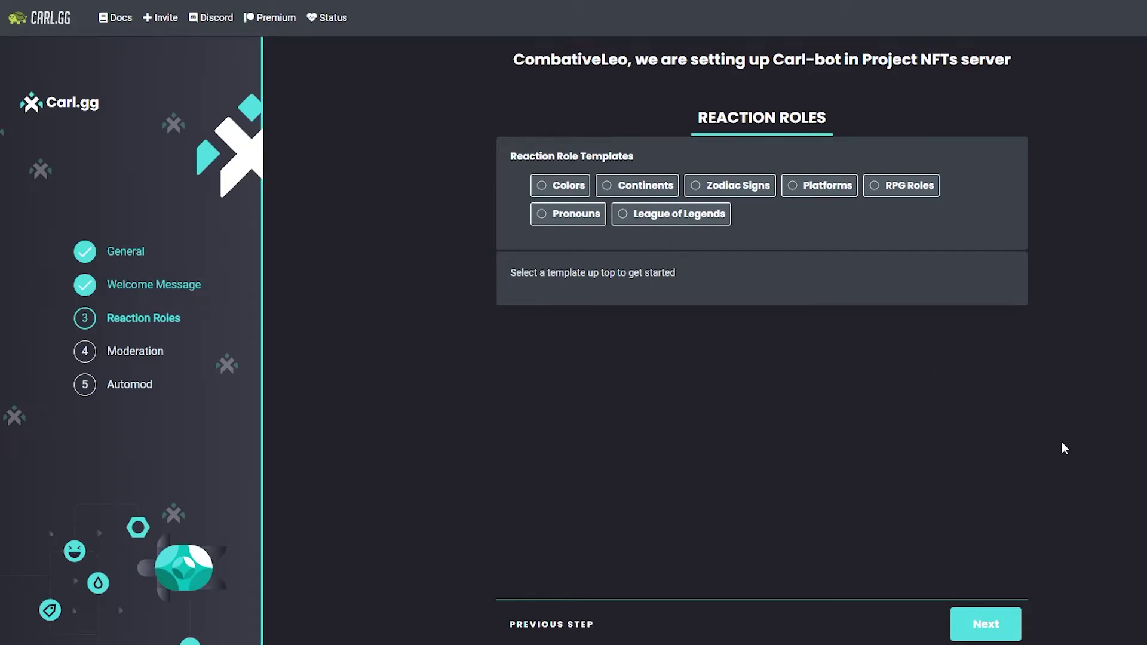
Skip reaction roles, then set Bot as the mute role and #general as the modlog channel
click(989, 623)
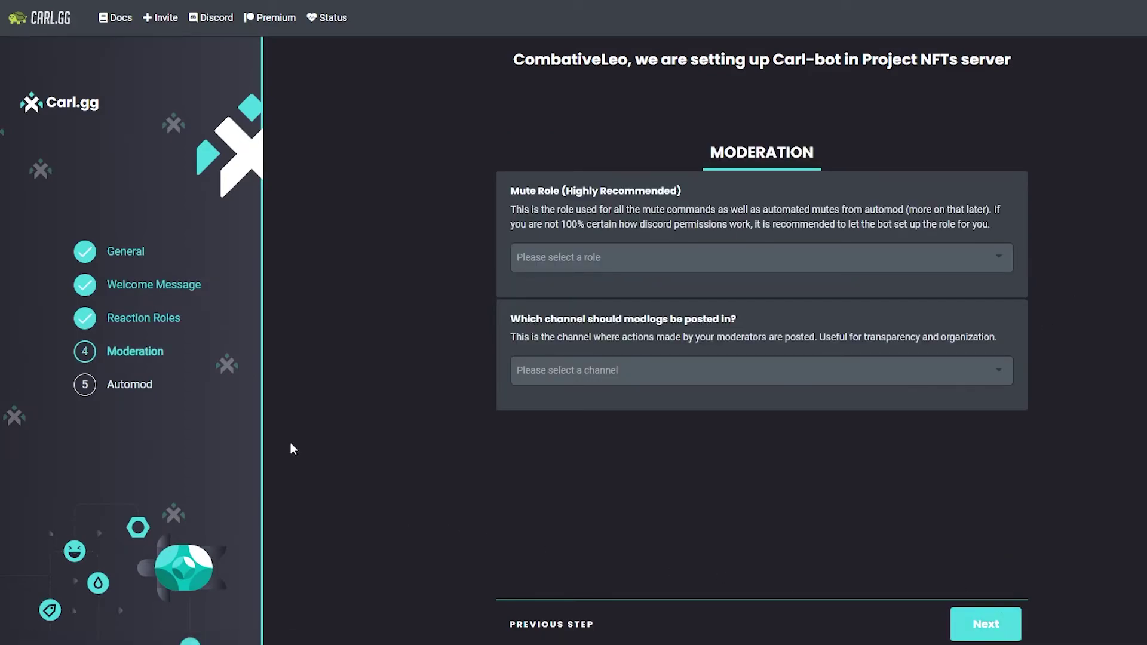
click(559, 260)
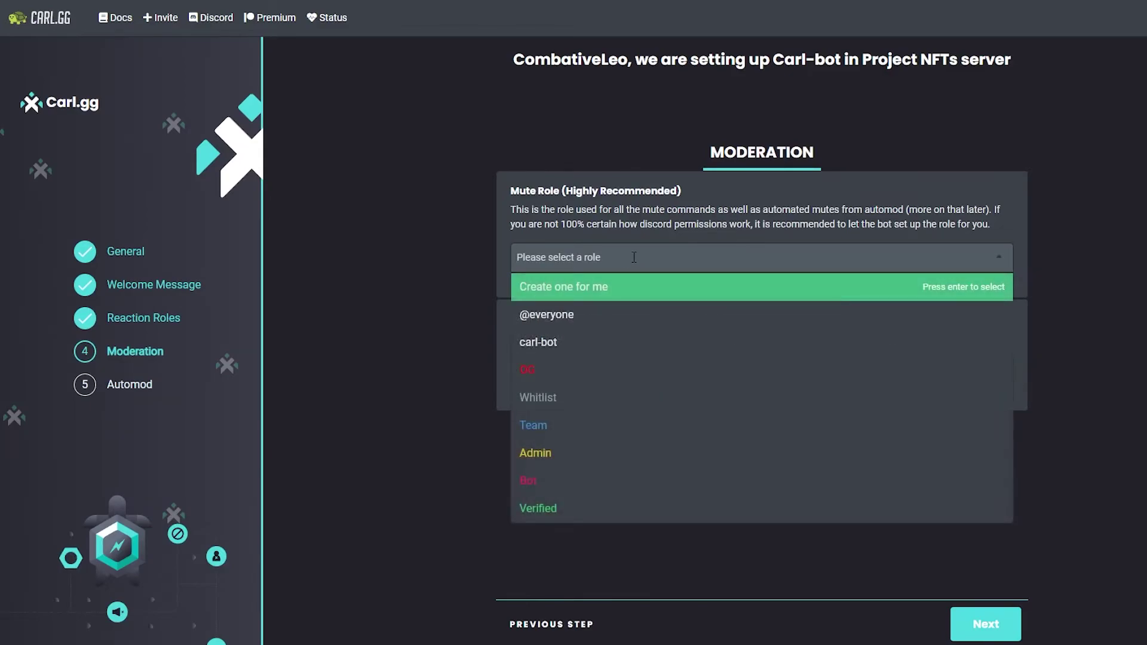
click(550, 485)
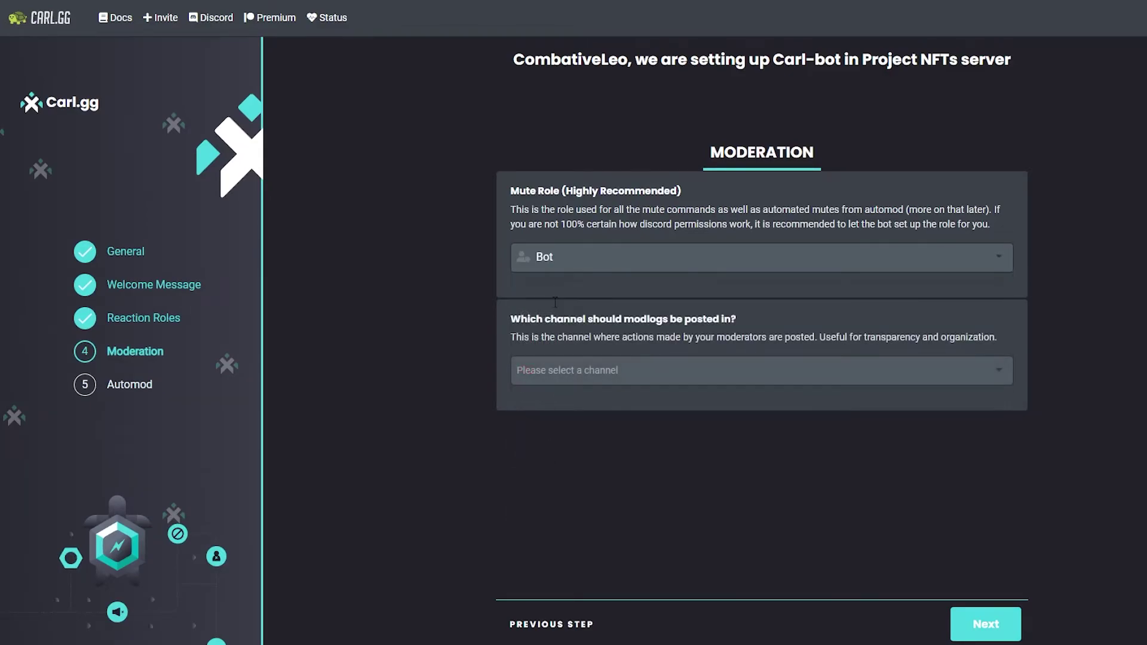
click(574, 385)
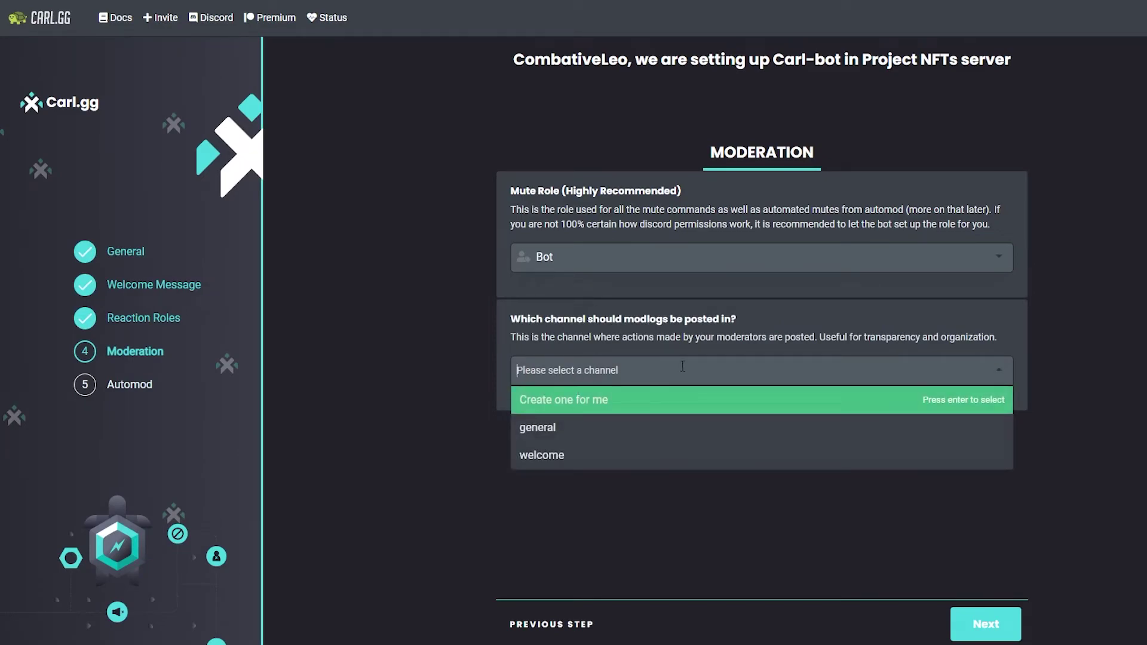
click(637, 431)
click(638, 378)
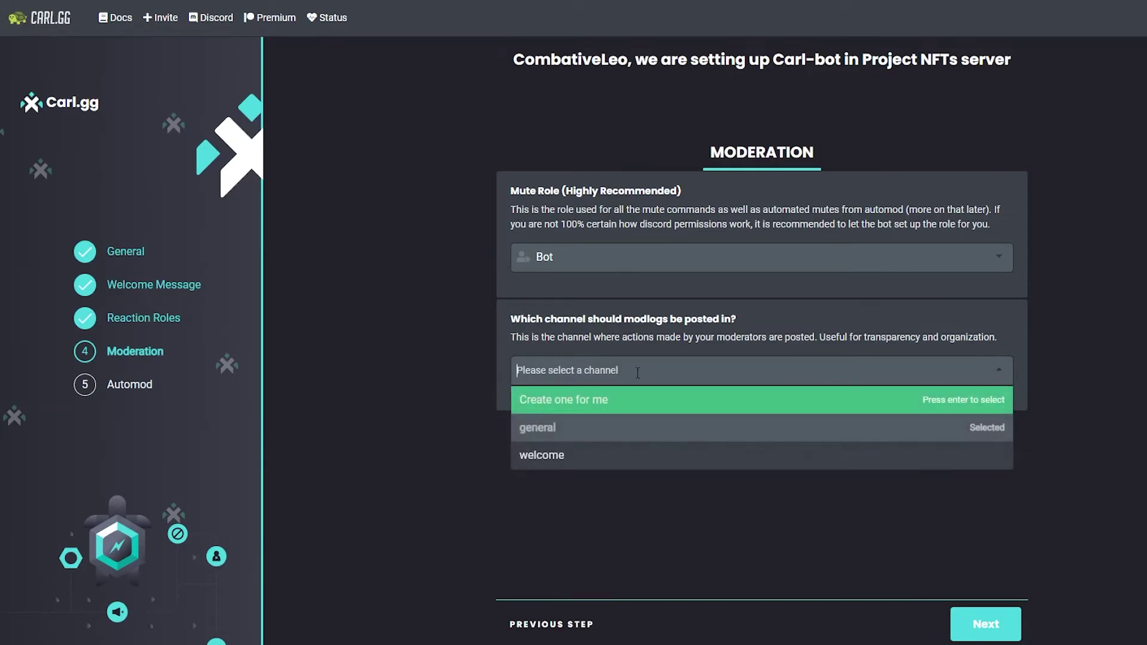
click(626, 462)
click(990, 377)
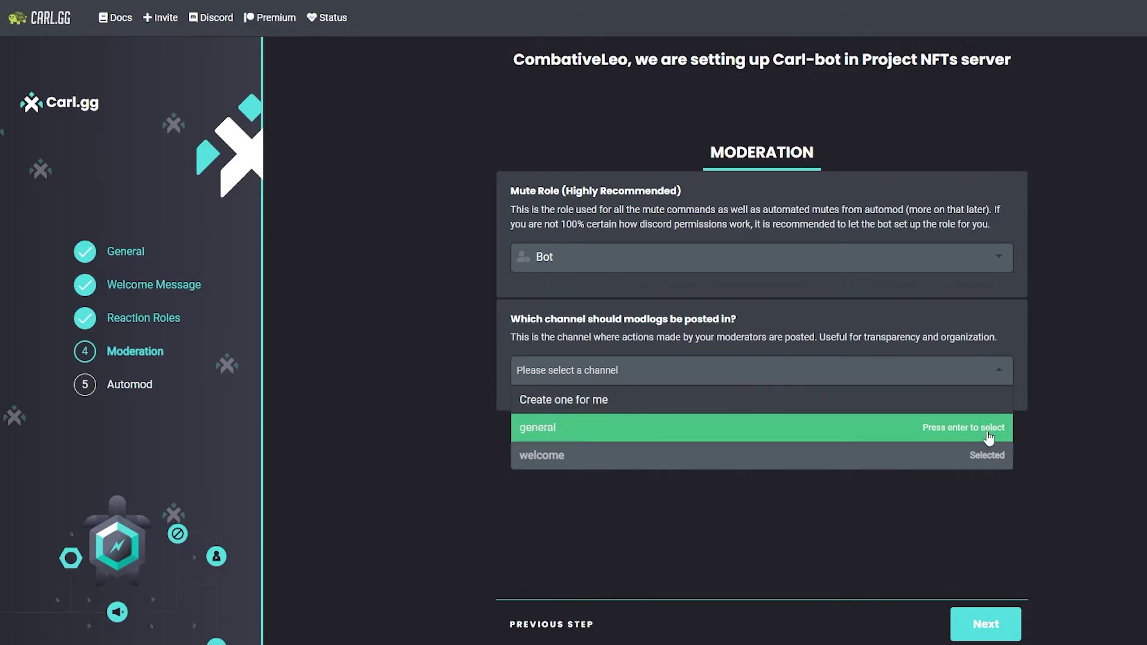
click(990, 439)
click(996, 625)
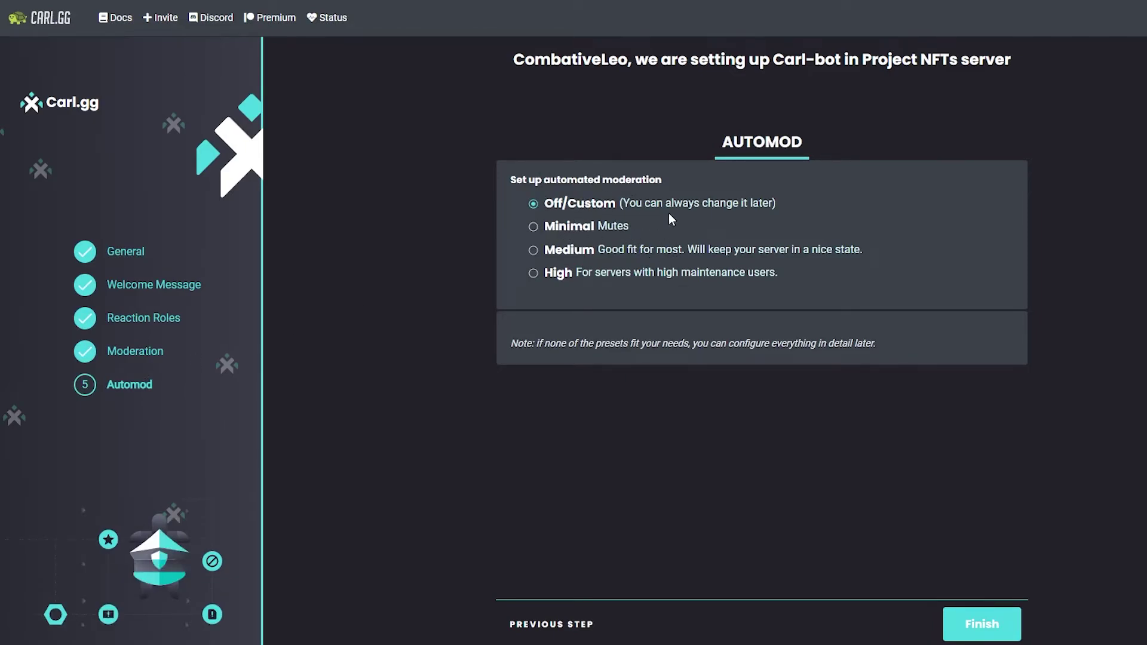
Choose Medium automoderation, finish the setup wizard, and skip straight to the dashboard
click(533, 251)
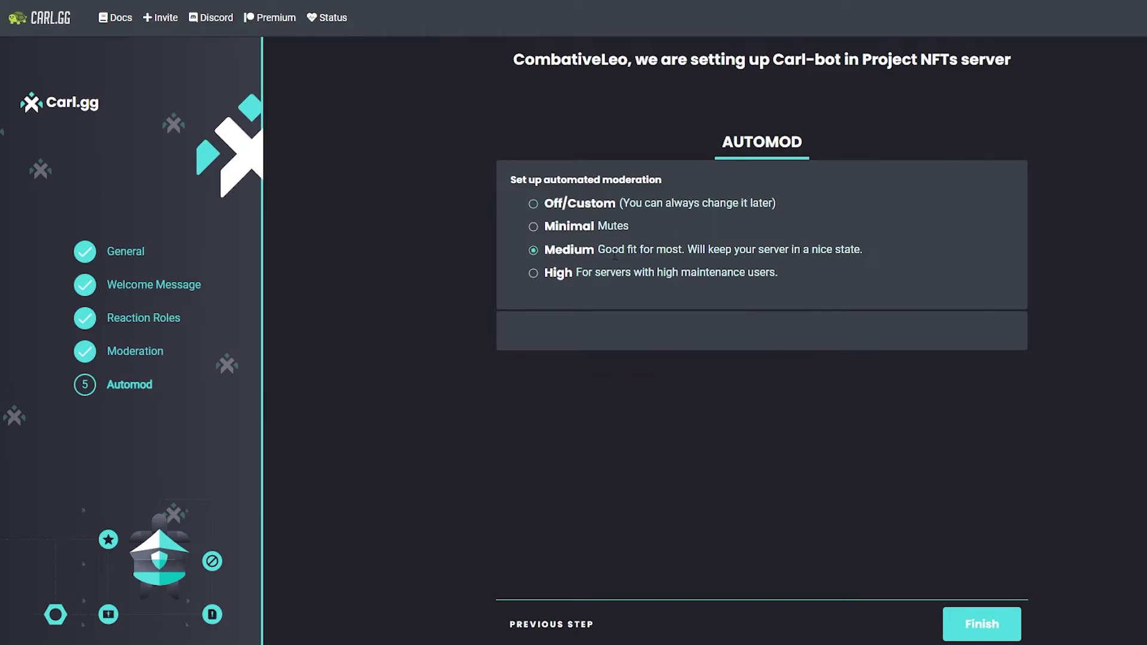
drag(597, 249, 867, 262)
click(901, 250)
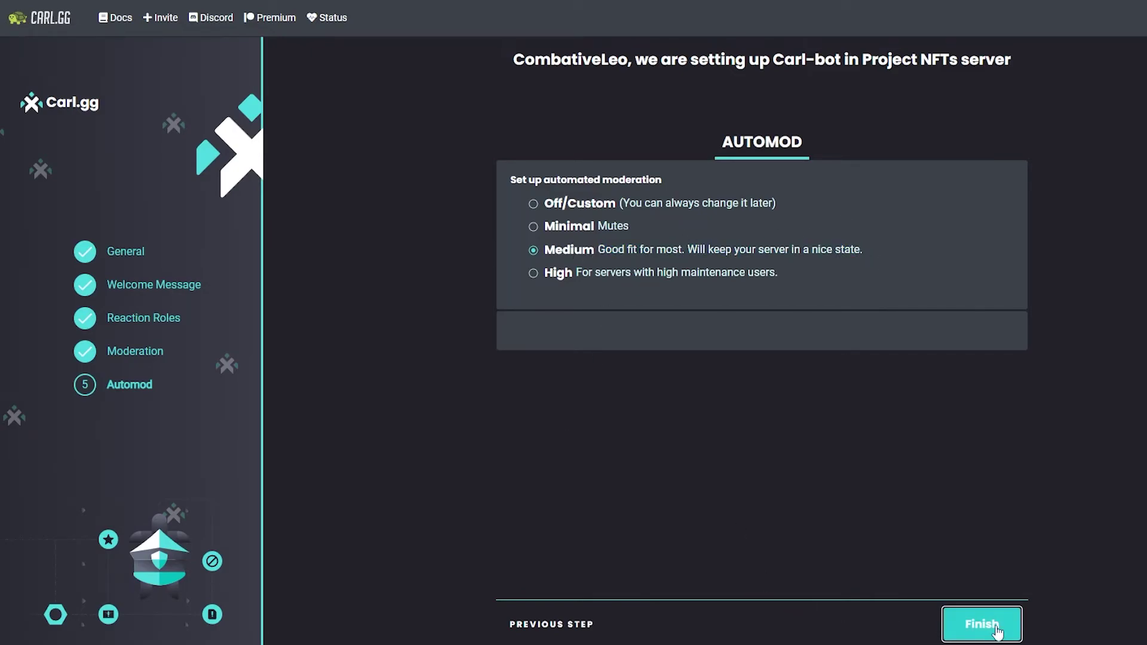
click(960, 630)
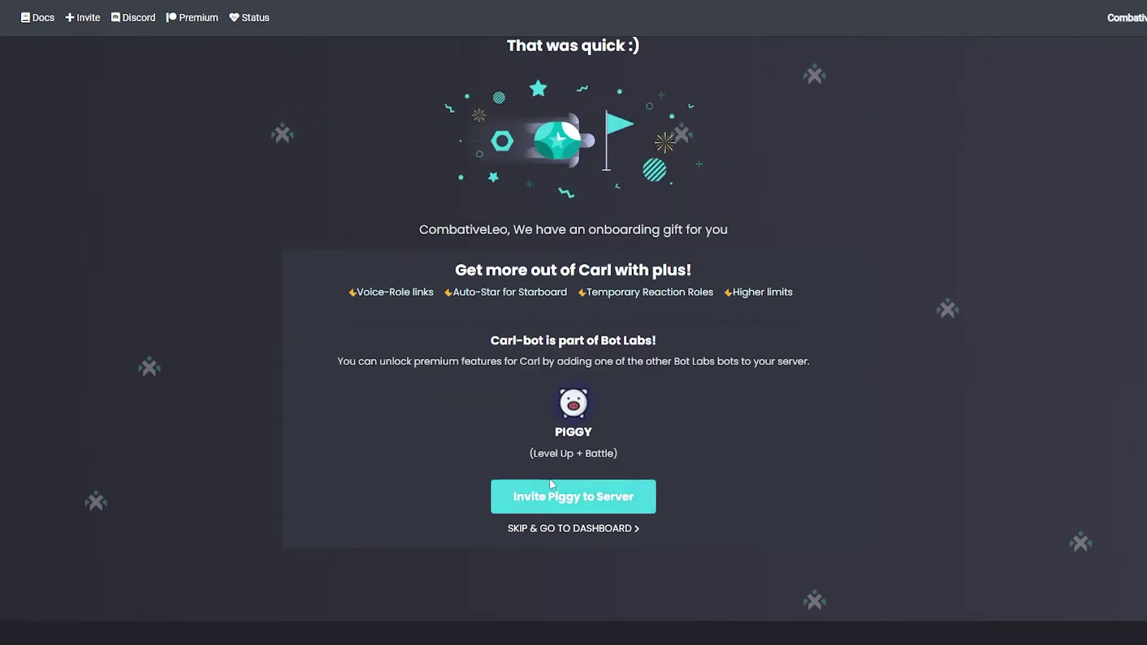
click(538, 529)
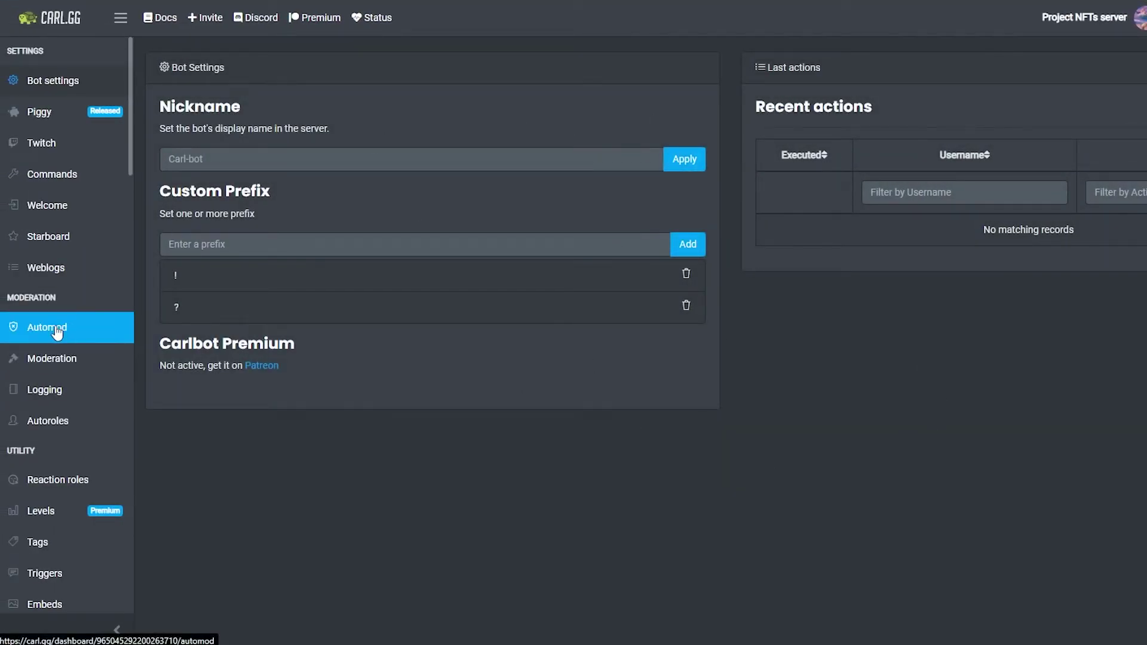
Save OG as the autorole assigned to every new member
click(60, 425)
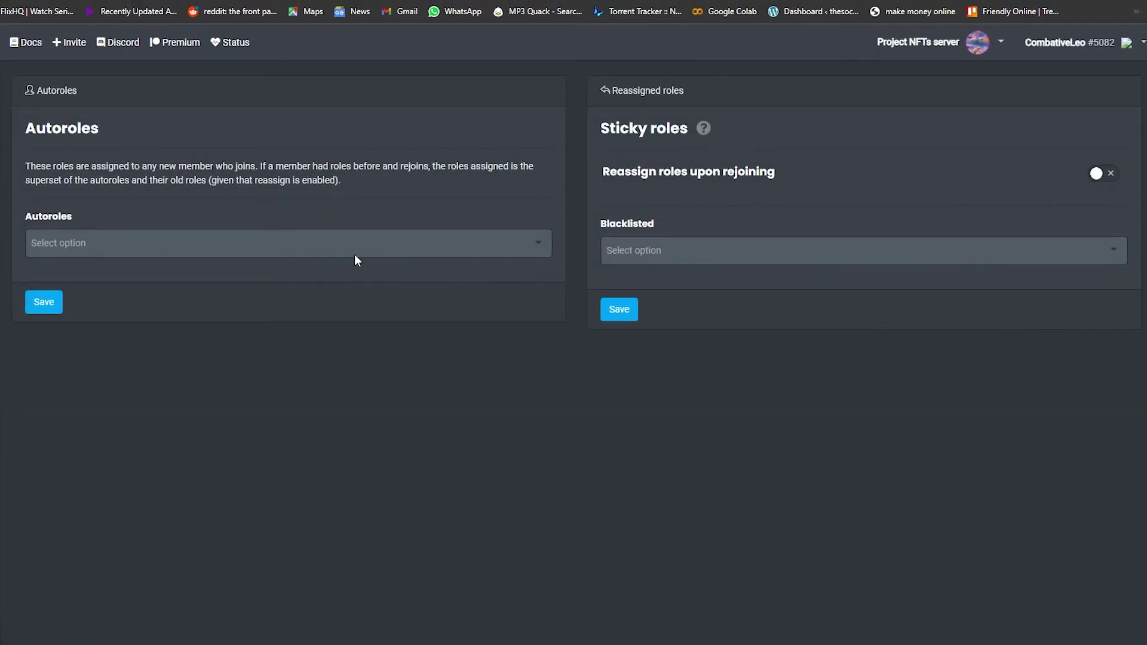
click(289, 250)
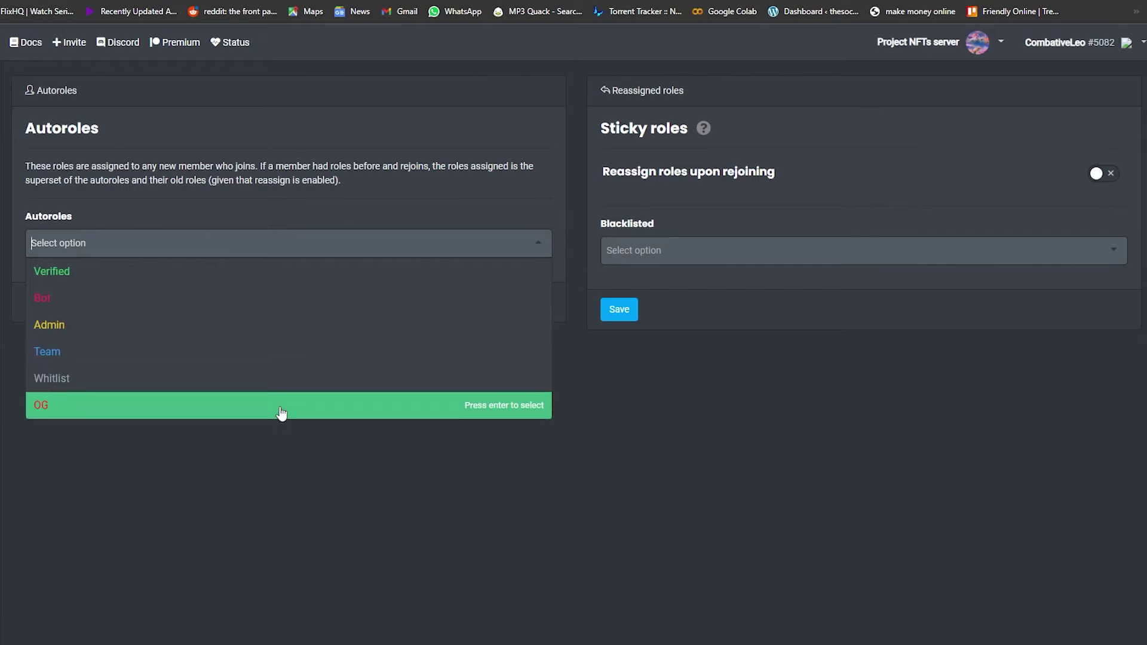
click(151, 420)
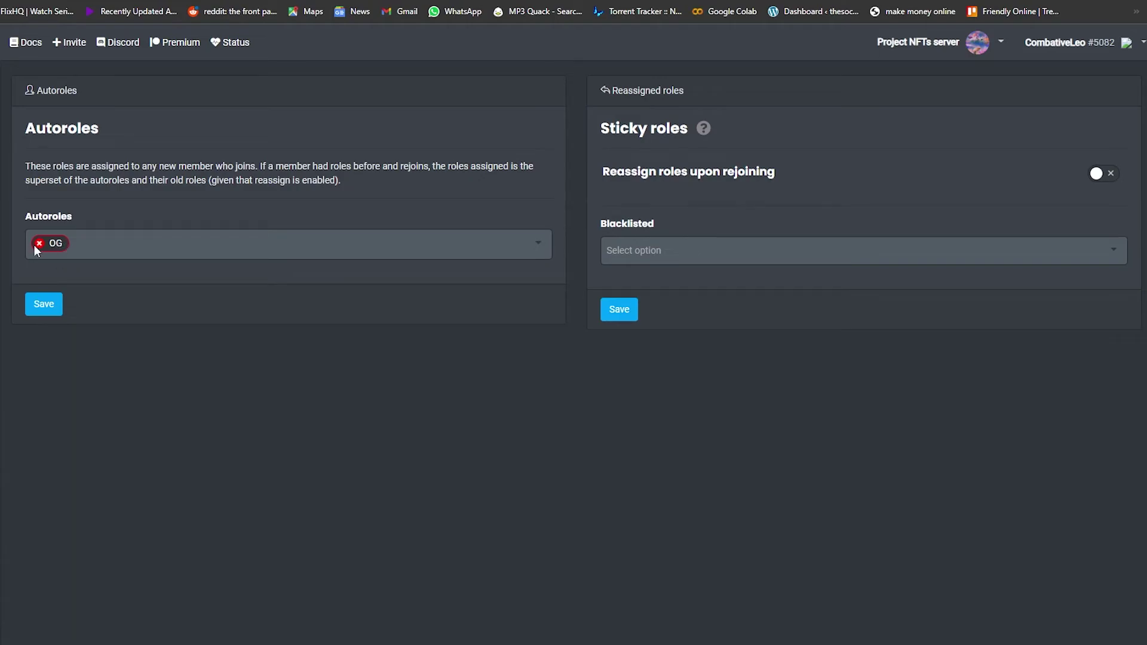
click(44, 305)
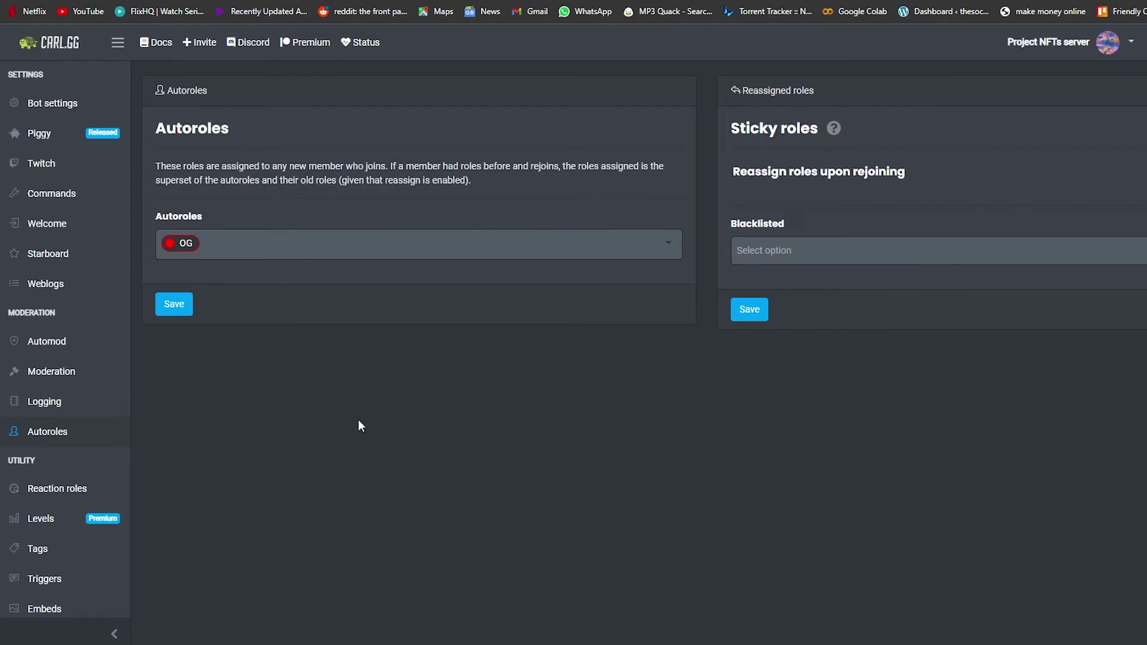
click(66, 490)
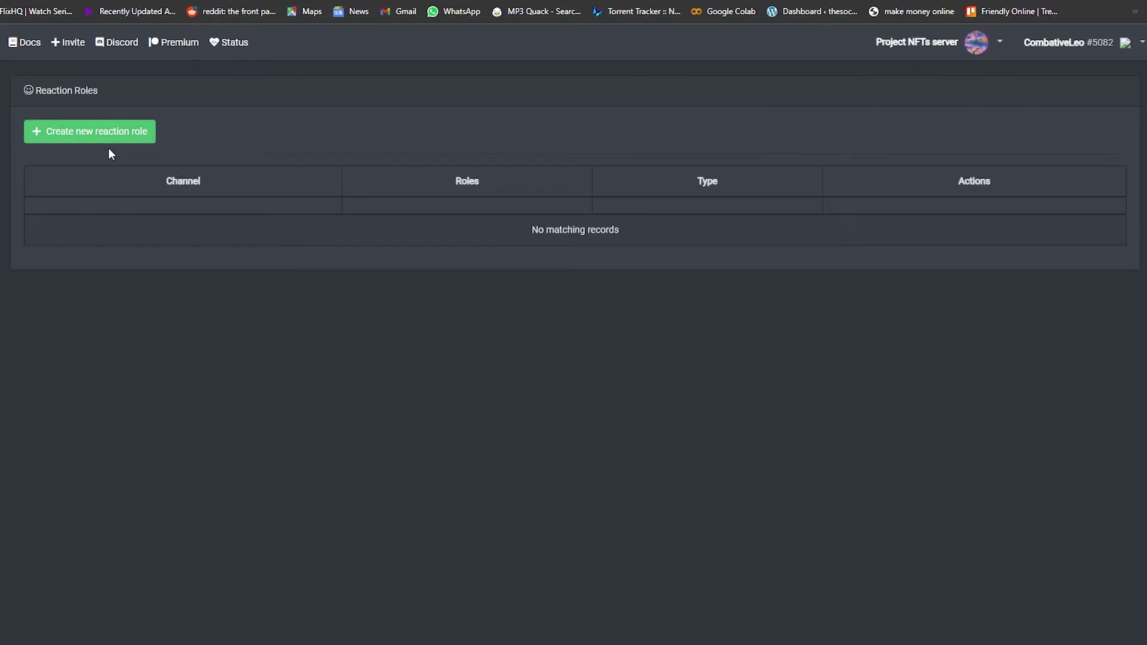
Start a new reaction role in Post embed mode, posting in #welcome
click(110, 137)
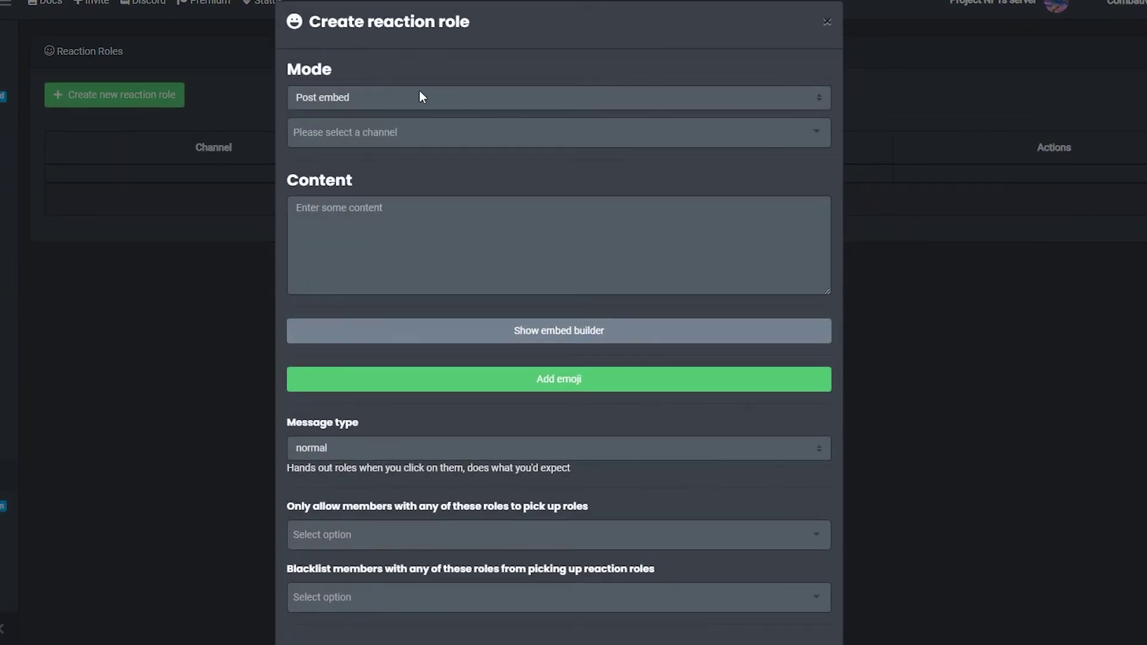
click(389, 102)
click(396, 106)
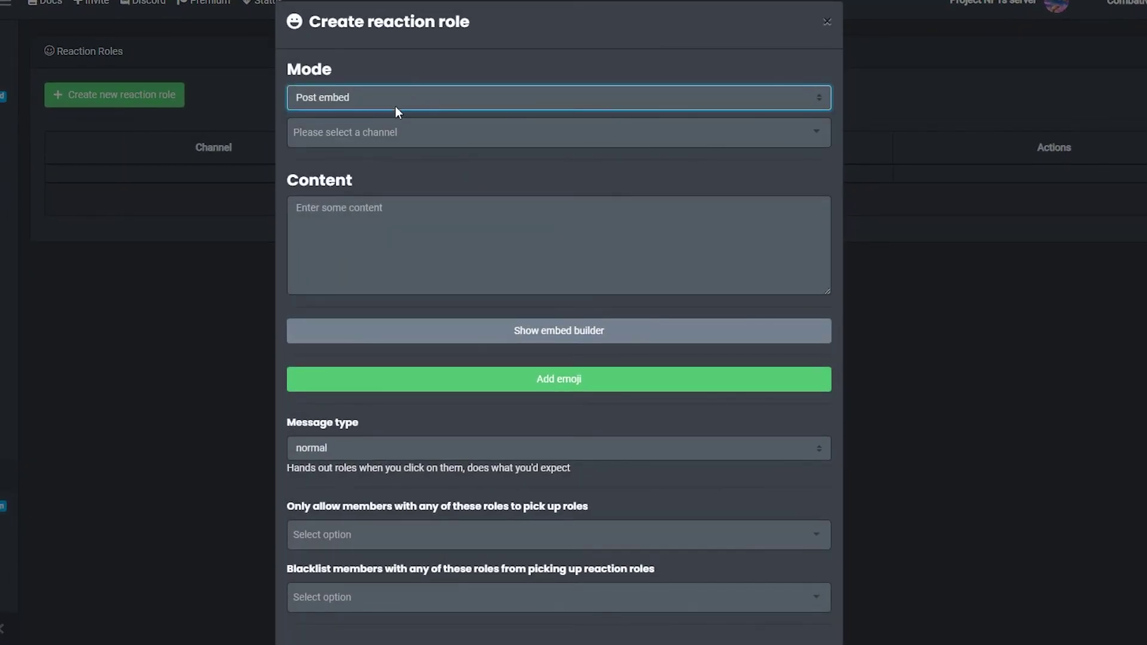
click(382, 222)
click(367, 125)
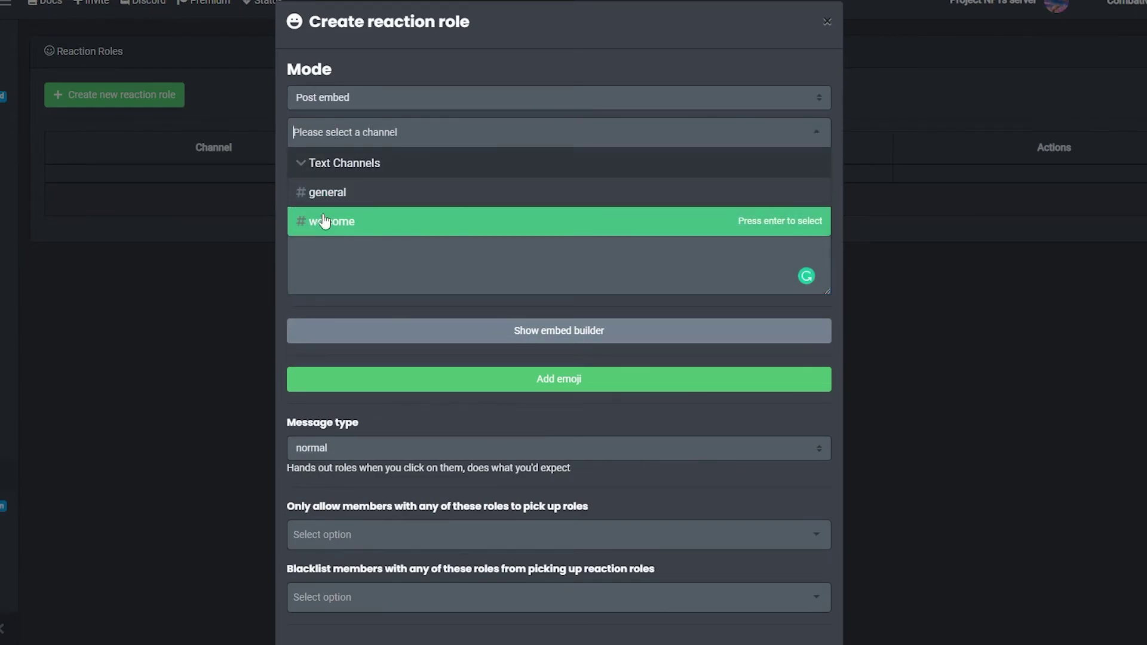
click(344, 224)
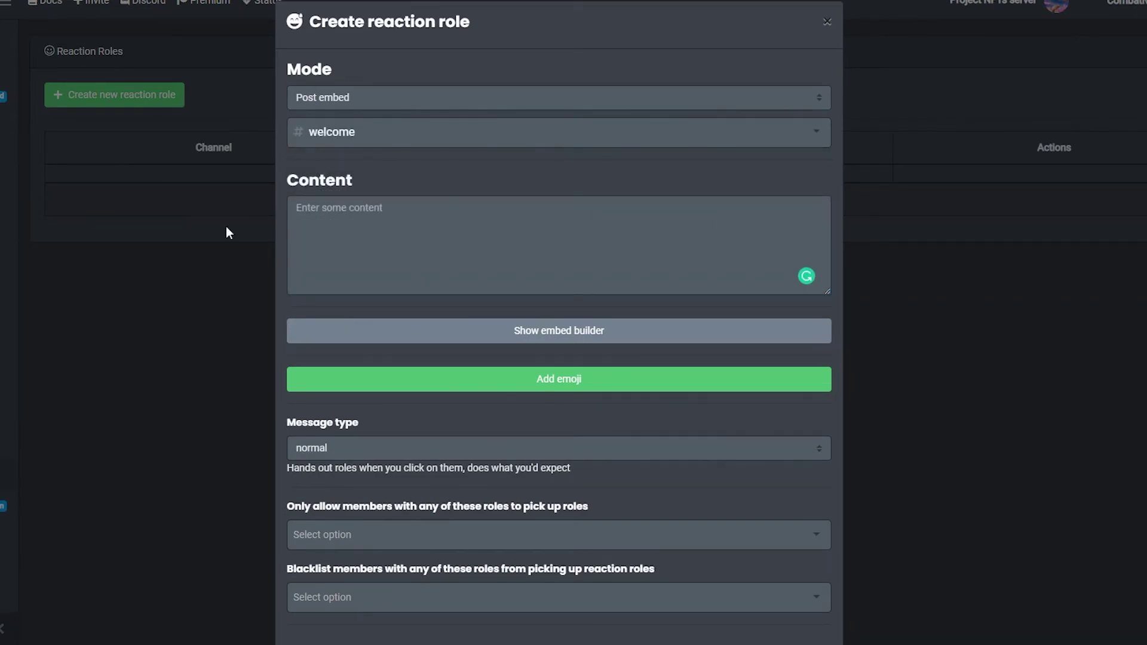
Write 'welcome to the server, please check the ✅ to get verified', pasting a searched ✅ emoji
click(394, 222)
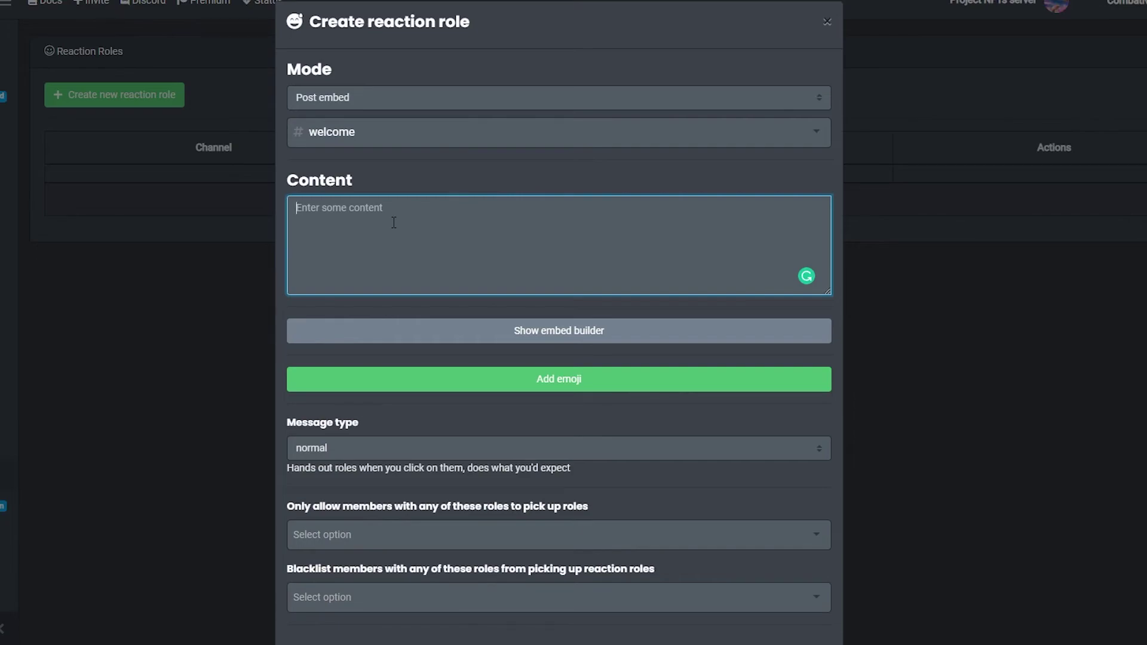
text(welcome to the)
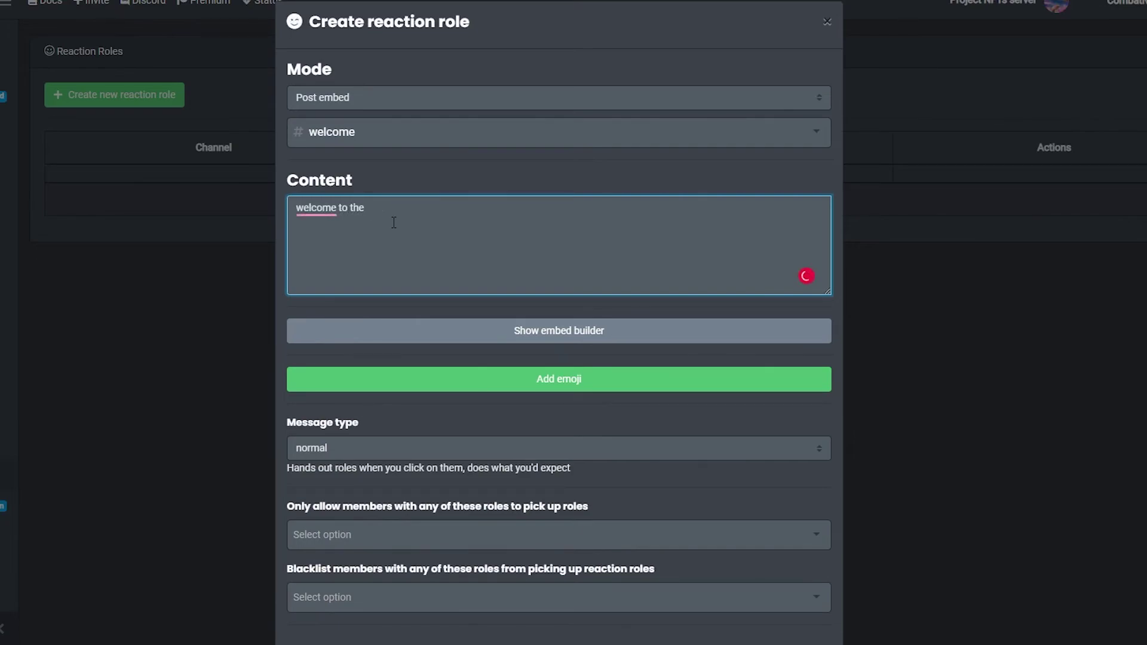
text( server, please check the)
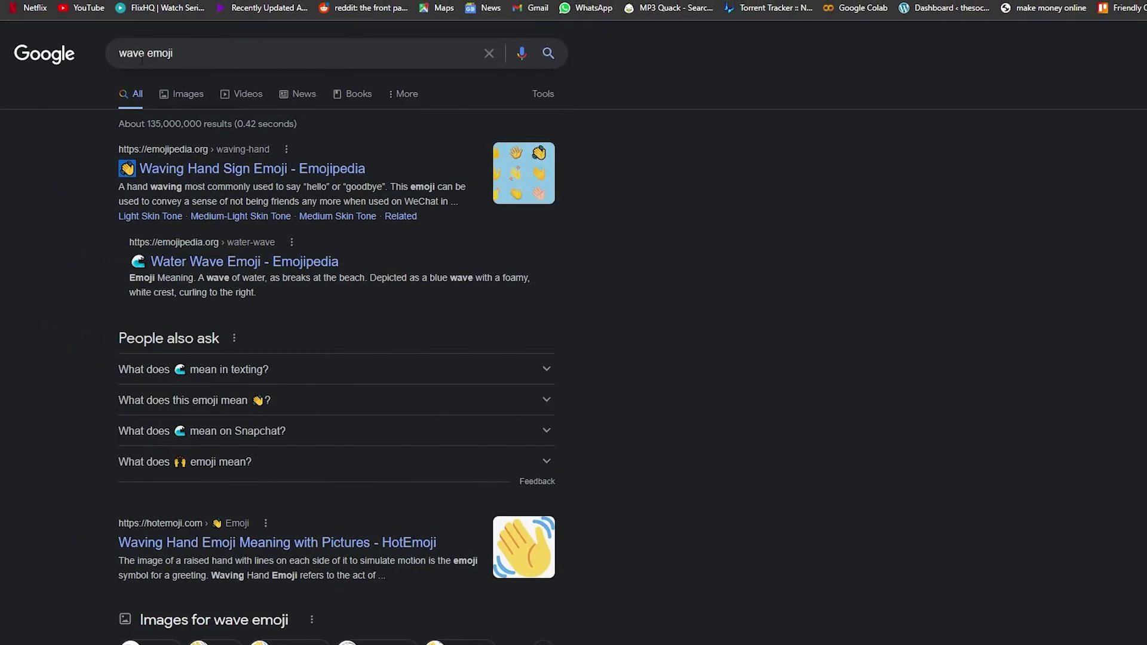
drag(142, 59, 92, 58)
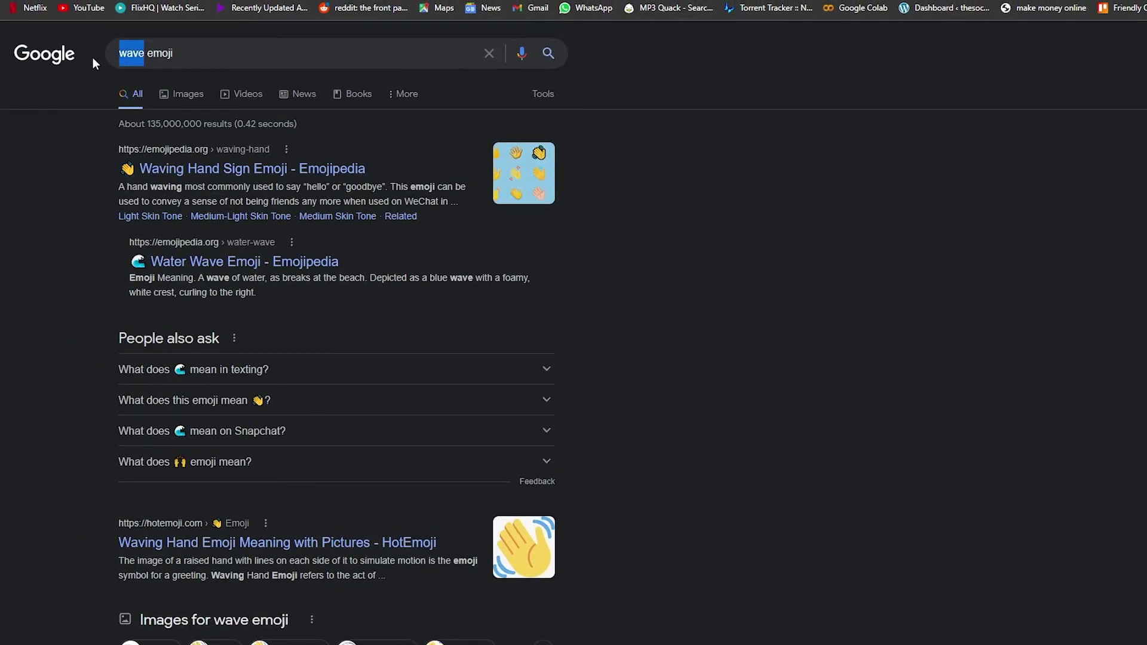
text(check)
key(Return)
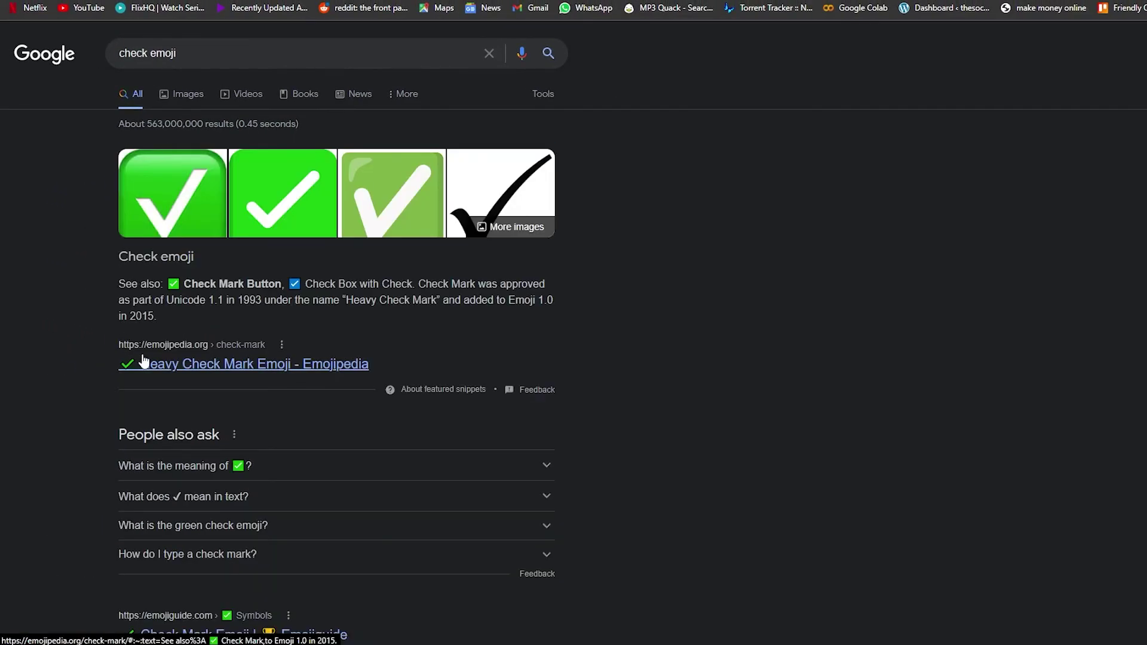
click(173, 284)
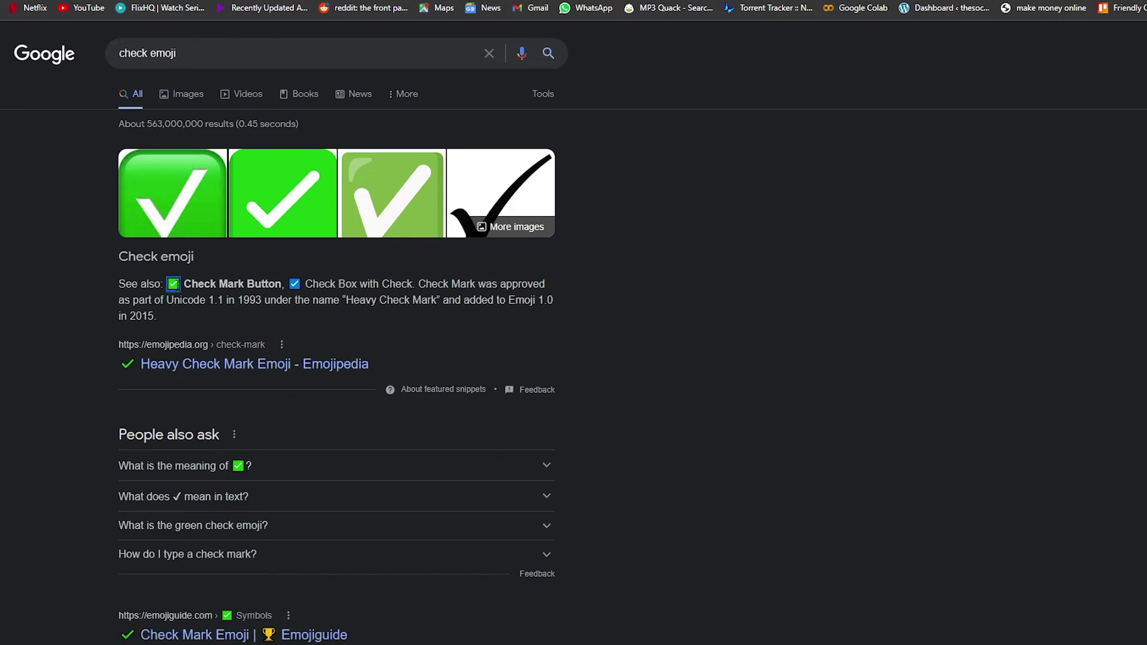
key(ctrl+Tab)
text(✅)
text(to)
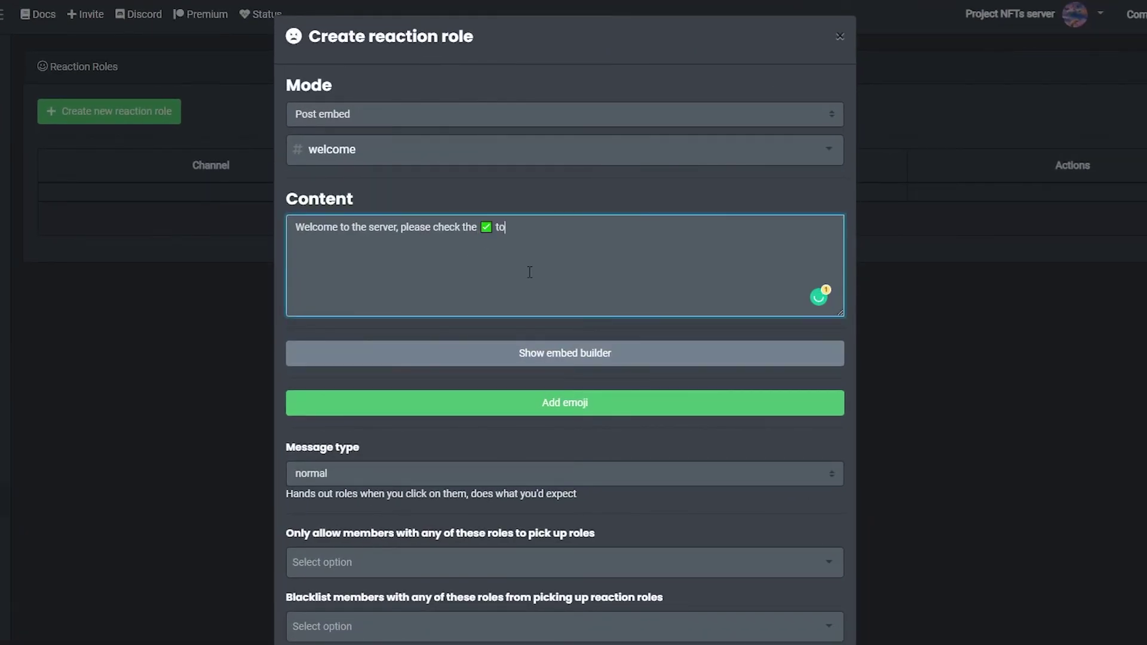
text( get verified)
scroll(586, 333, down, 1)
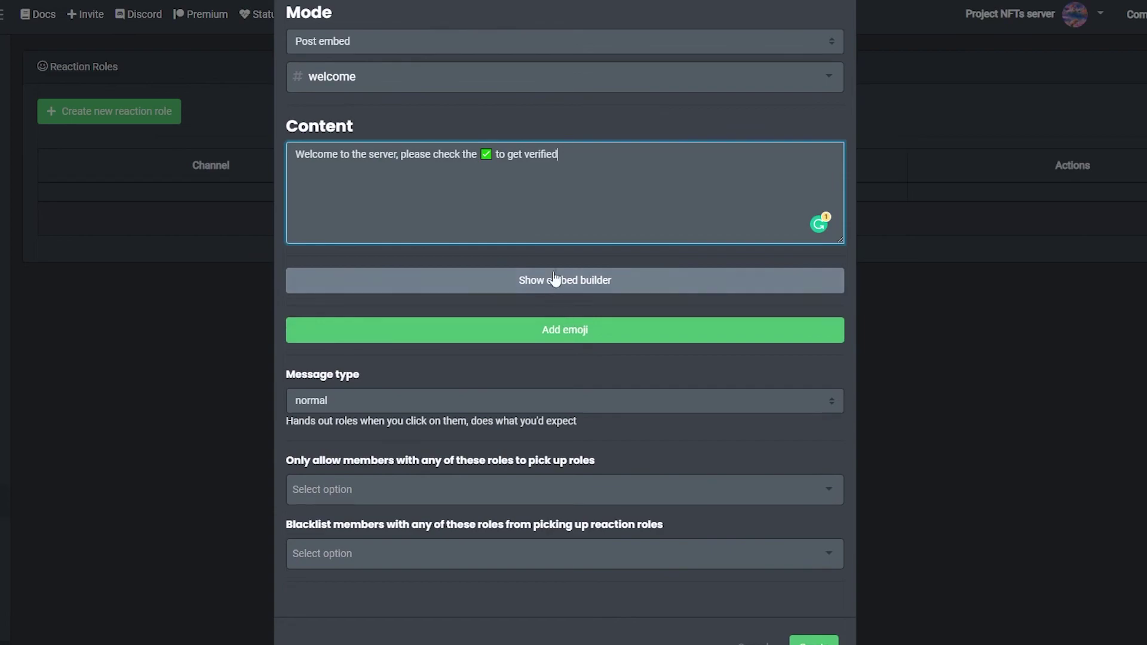
Add the ✅ reaction, keep message type normal with no role filters, and create the post
click(562, 333)
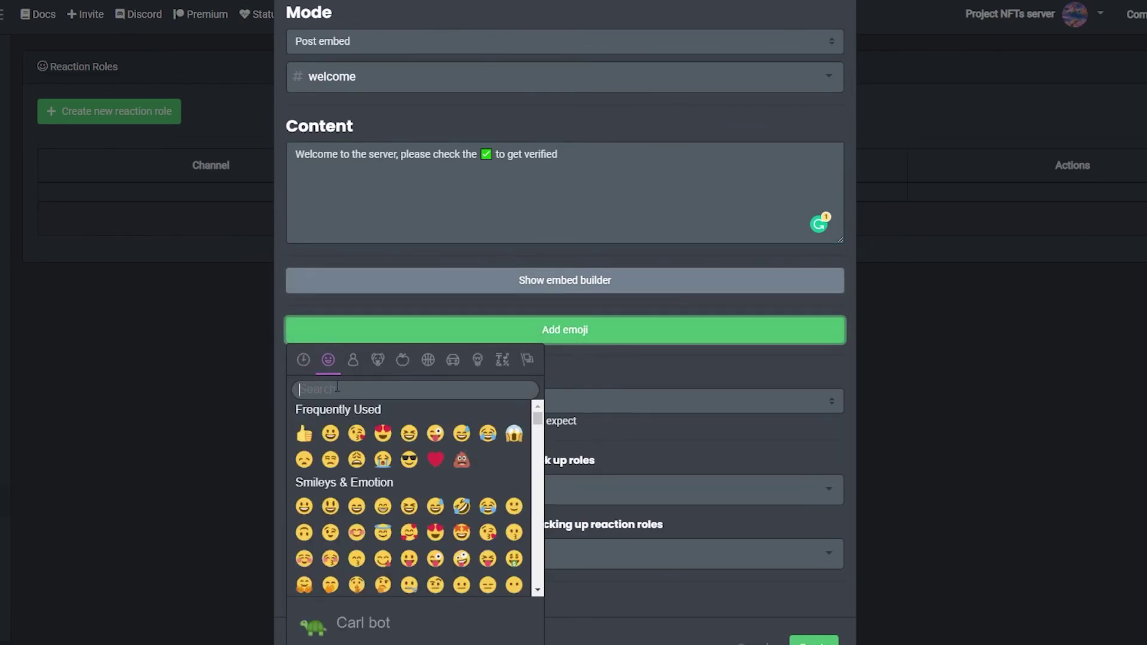
text(chec)
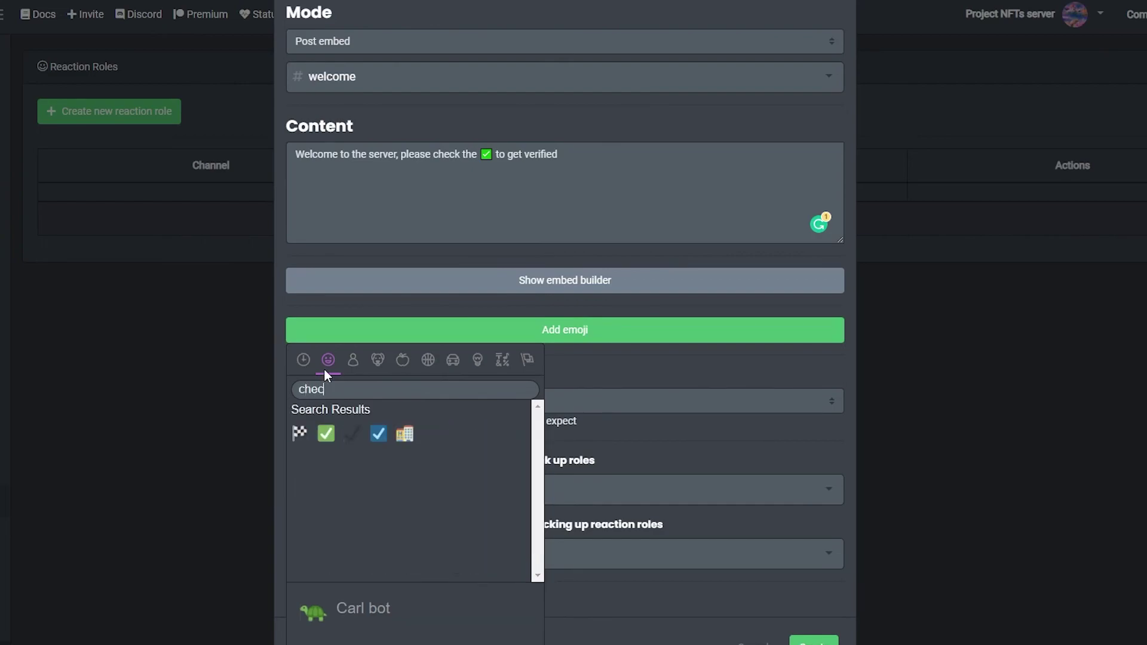
click(326, 434)
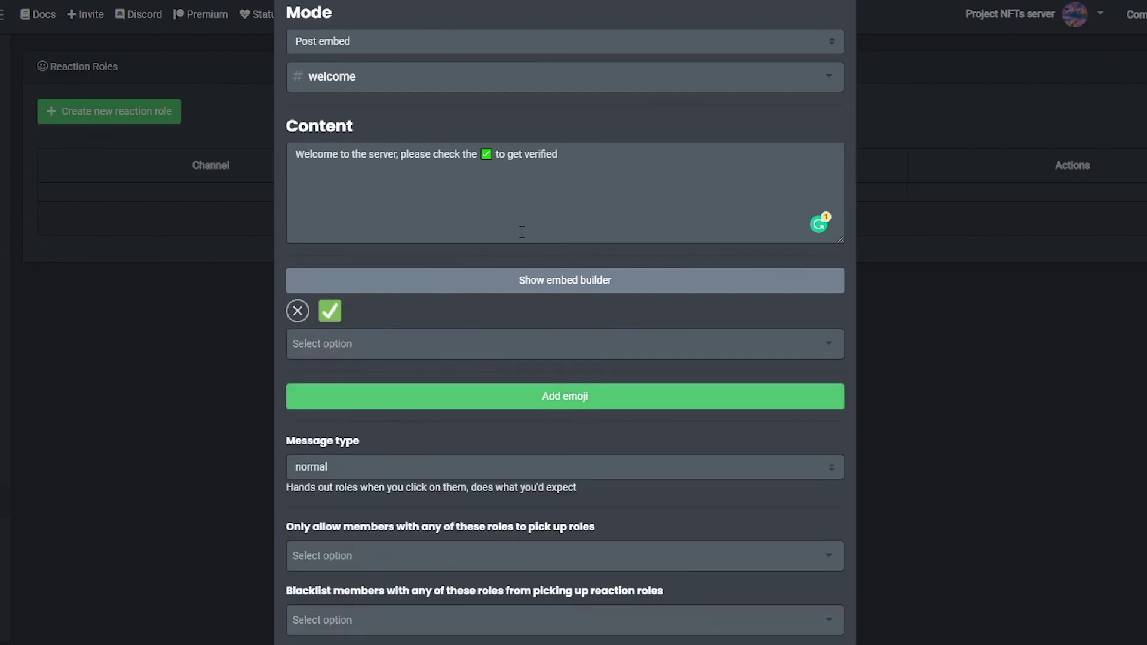
scroll(561, 300, down, 2)
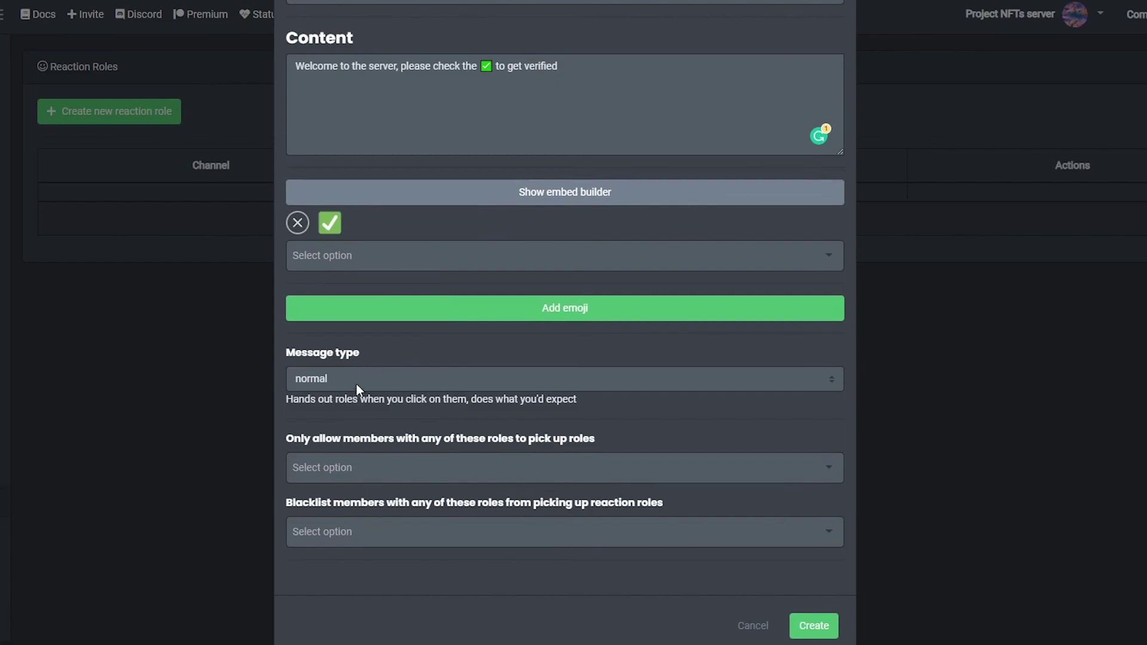
click(350, 378)
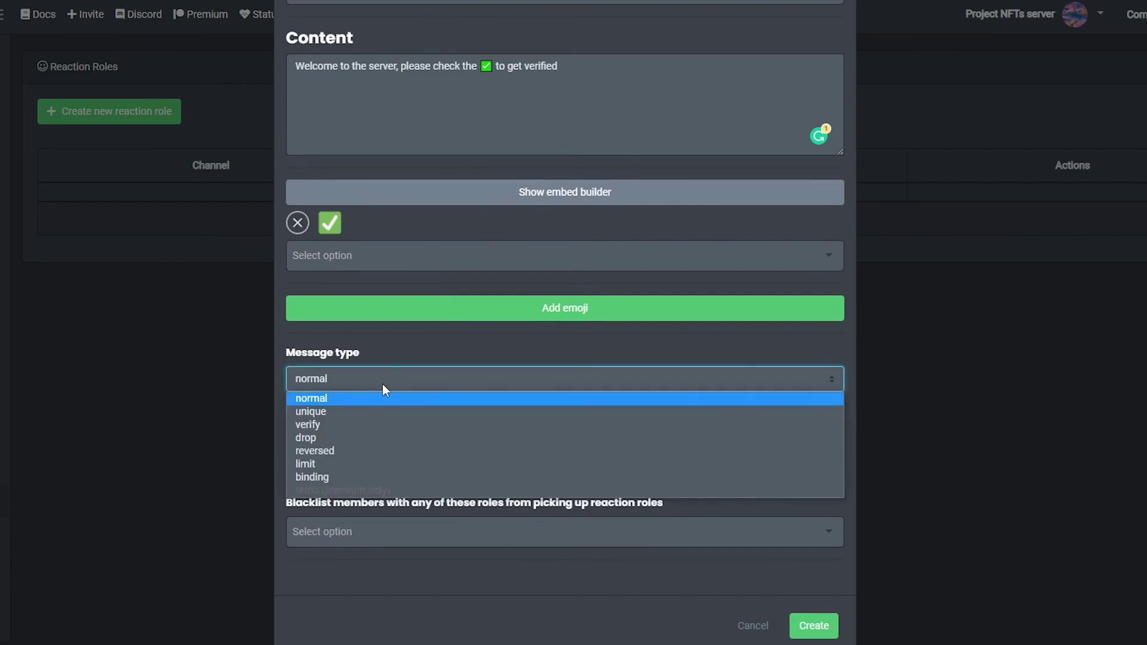
click(373, 385)
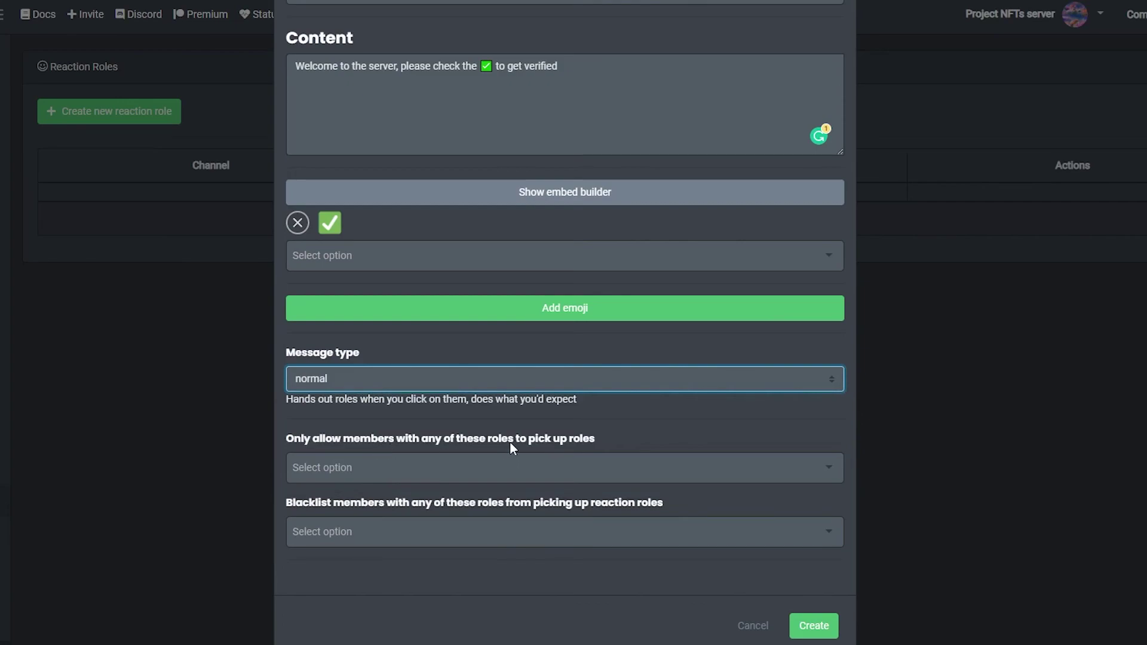
click(514, 467)
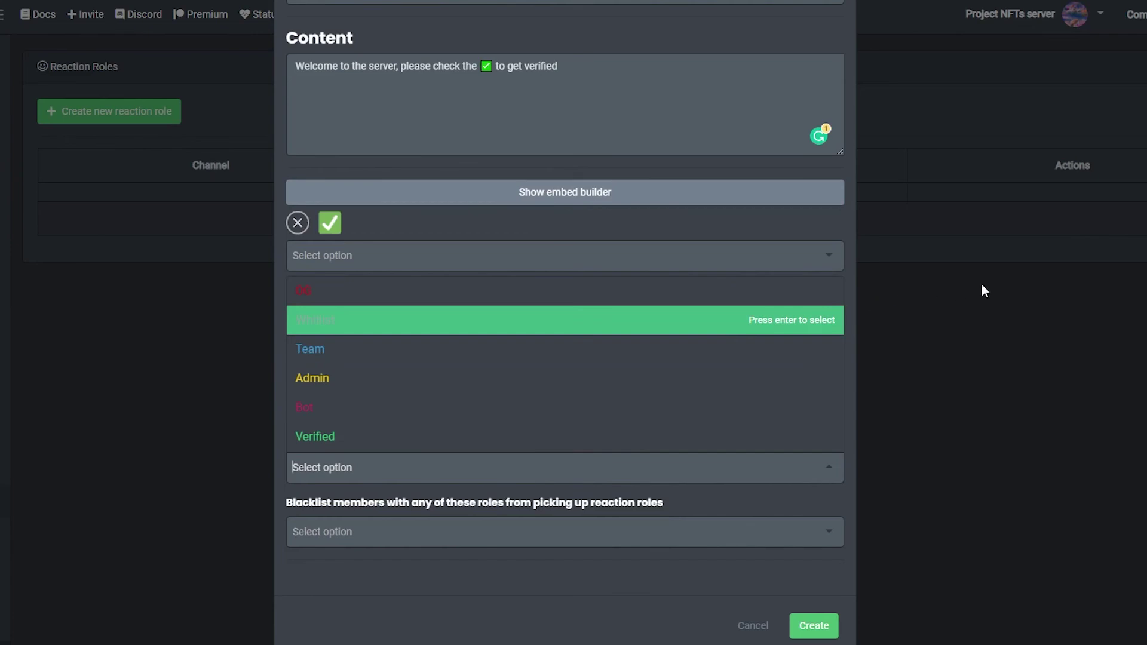
click(301, 226)
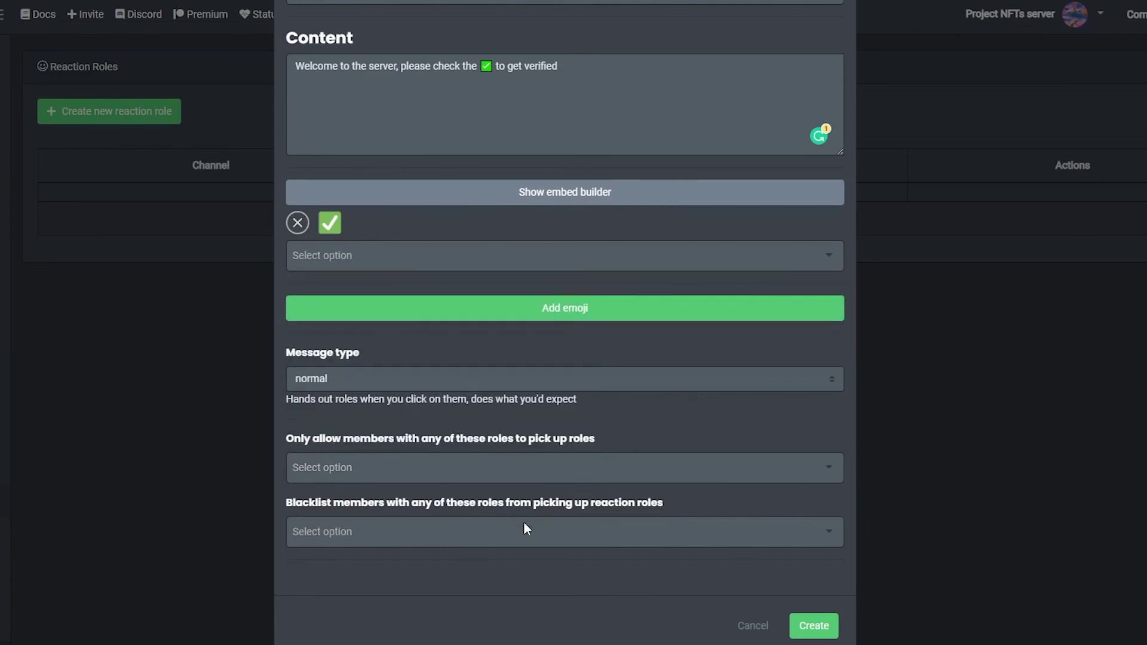
click(817, 628)
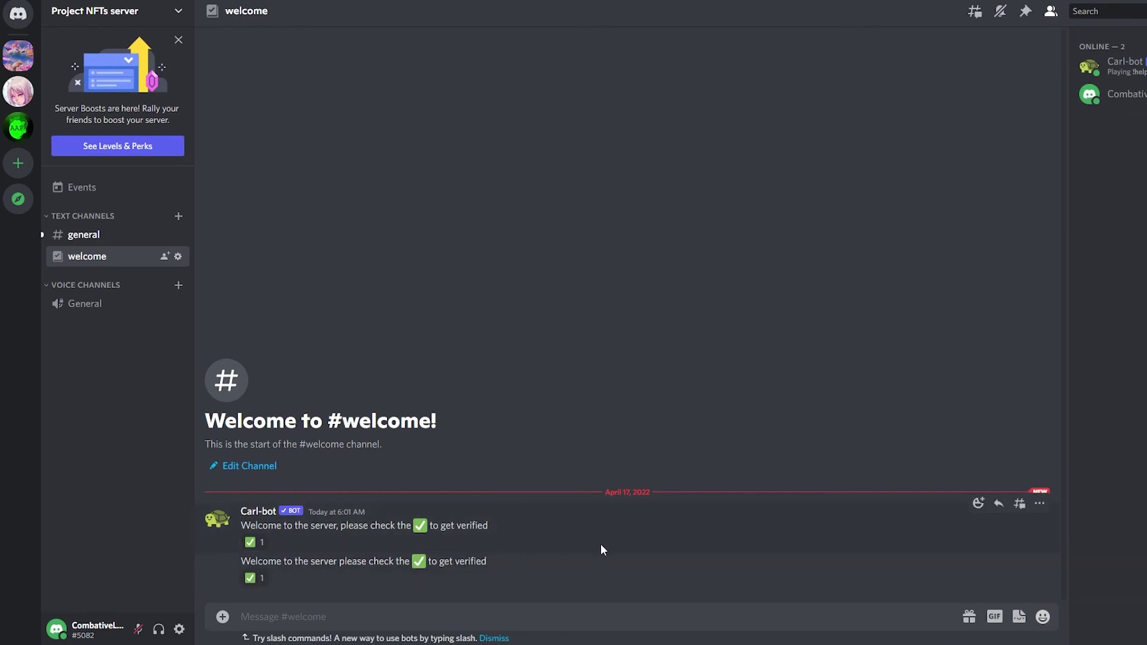
Delete the duplicate Carl-bot welcome message from #welcome
click(1040, 548)
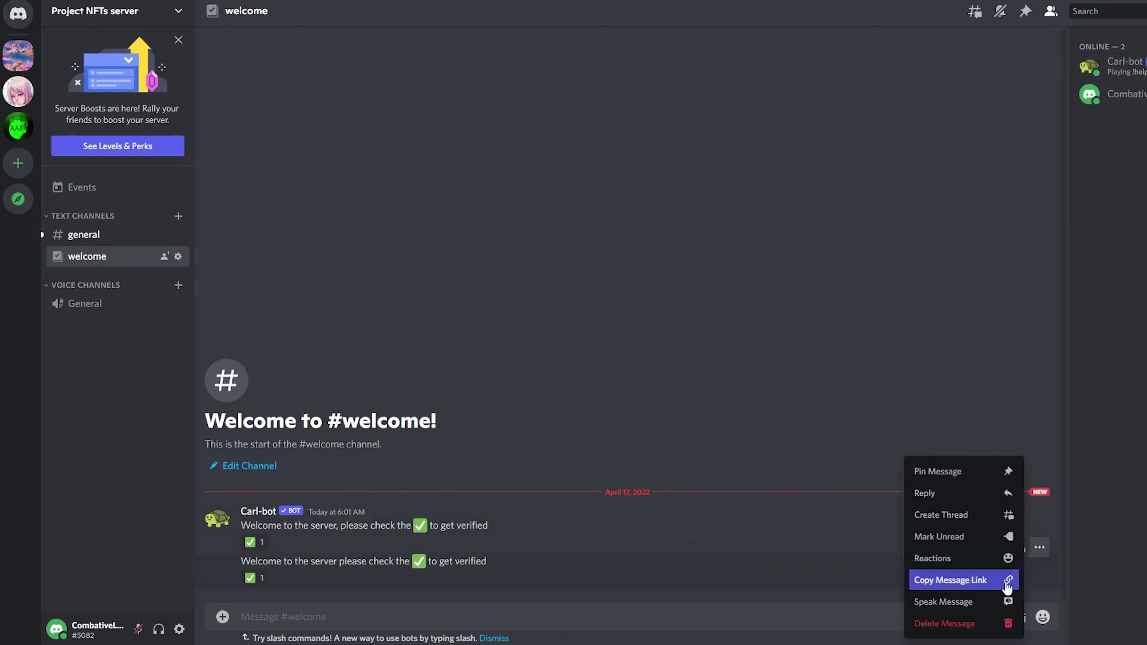
click(979, 623)
click(712, 395)
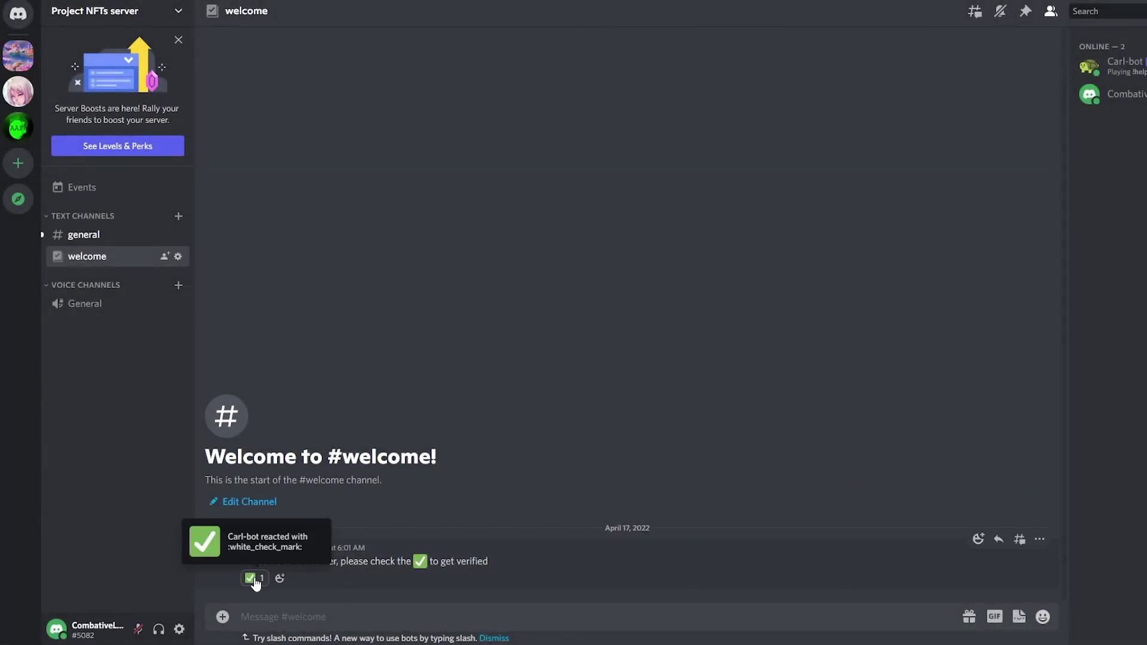
React with ✅ and confirm in the profiles that the Verified role was granted
click(254, 579)
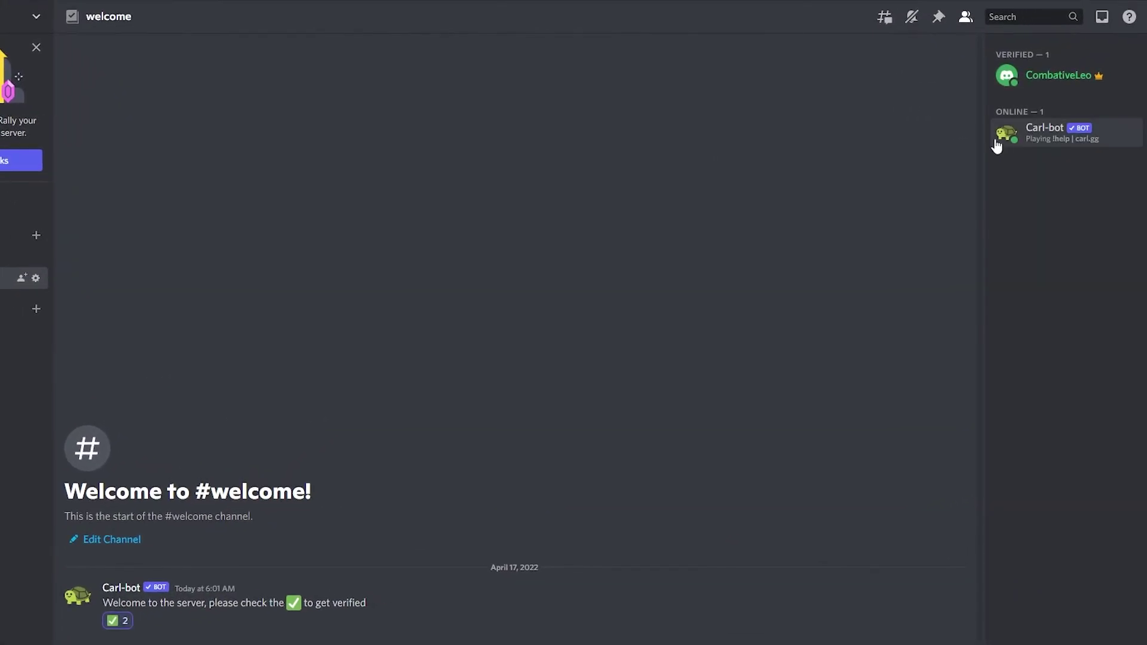
click(1049, 135)
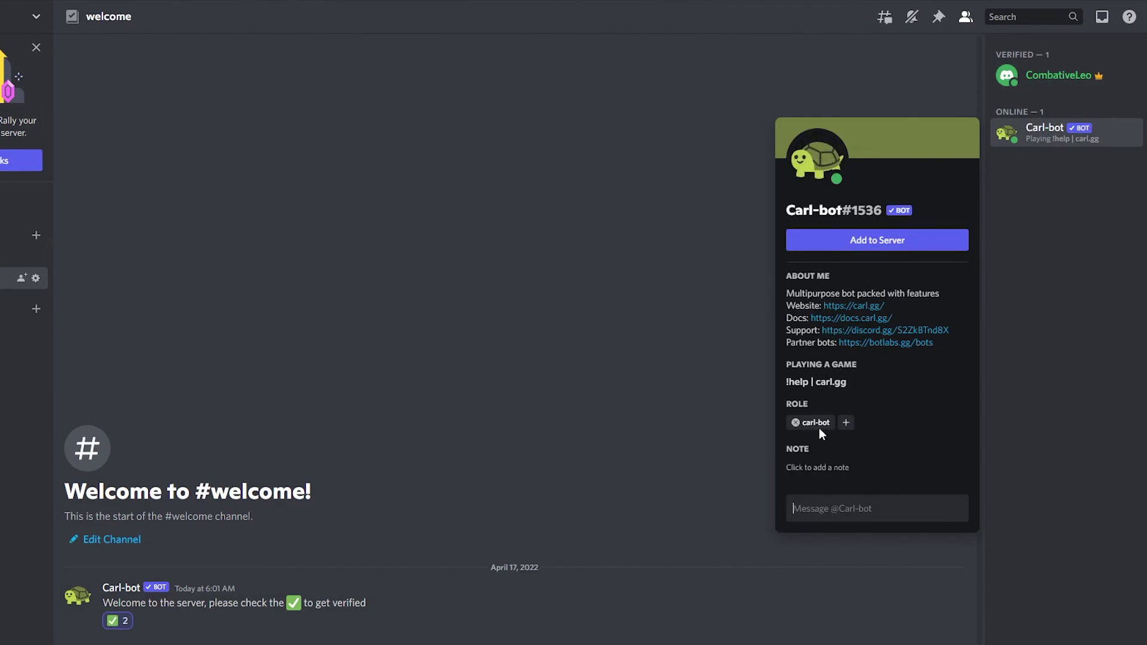
click(1019, 49)
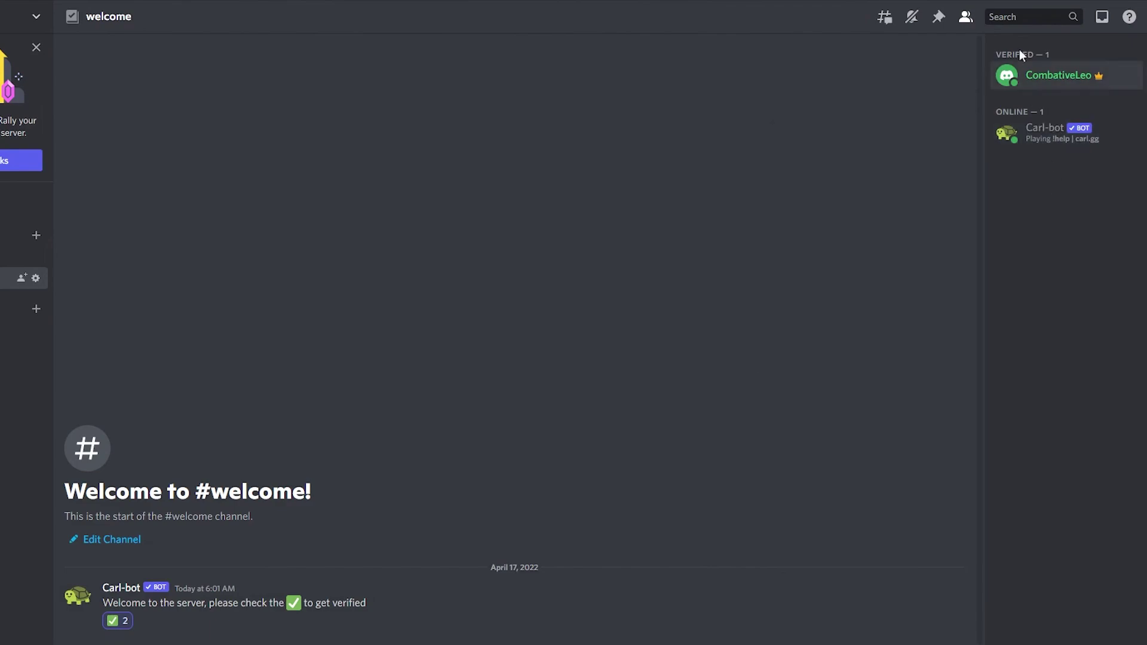
click(1053, 76)
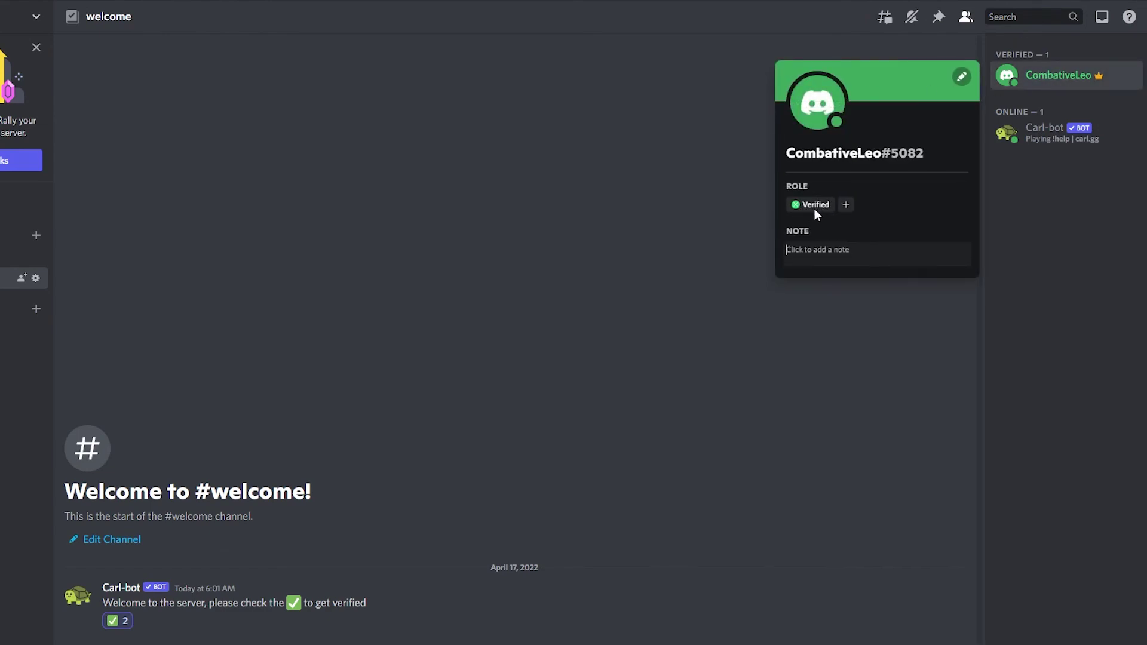
click(603, 230)
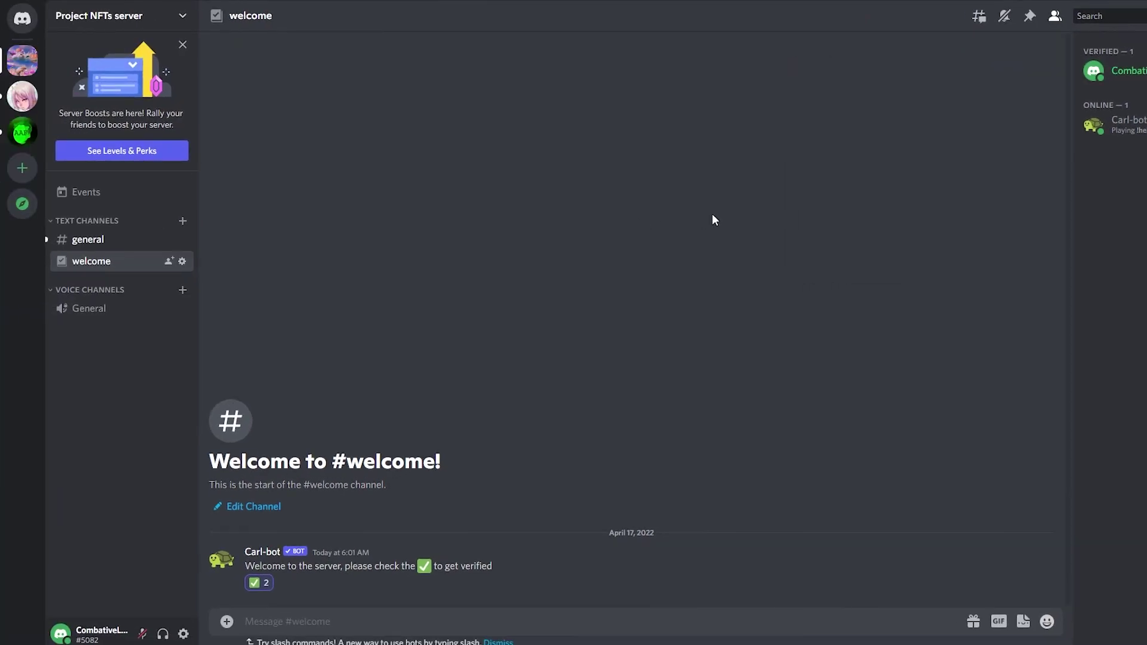